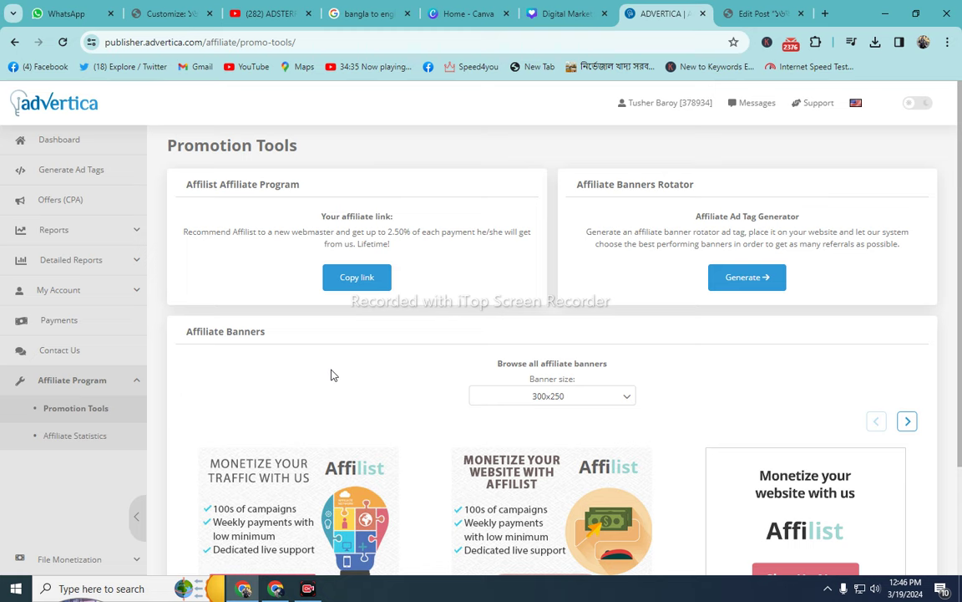
# - Review the affiliate banners on the Promotion Tools page and check the account's balance and commission details
pyautogui.scroll(-2, 332, 373)
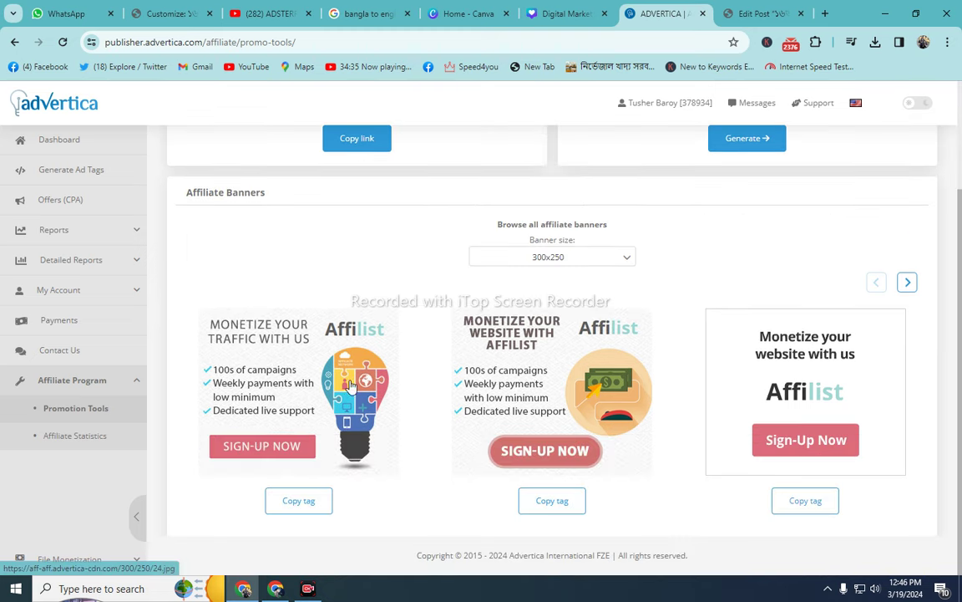
pyautogui.scroll(2, 375, 413)
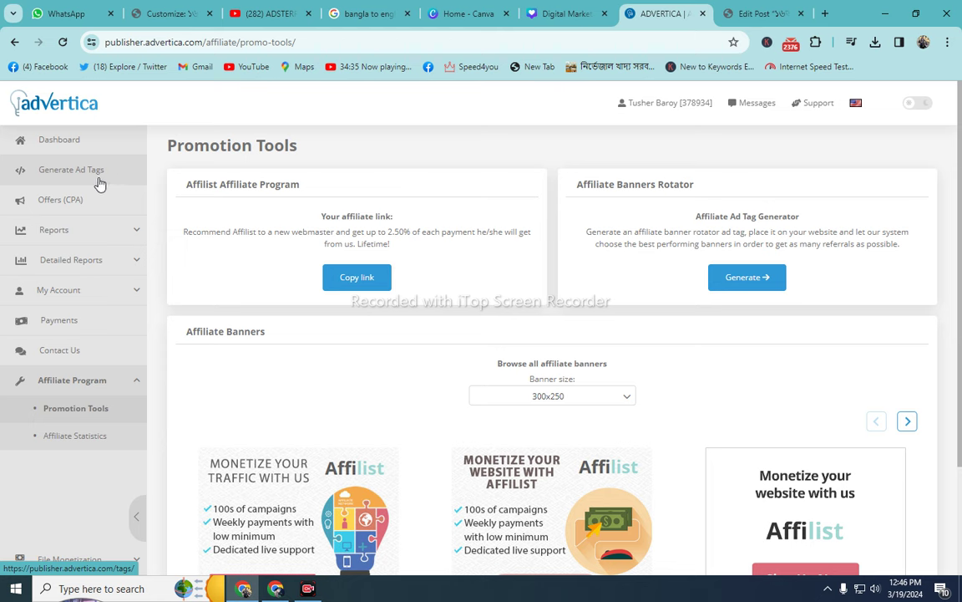
pyautogui.click(674, 102)
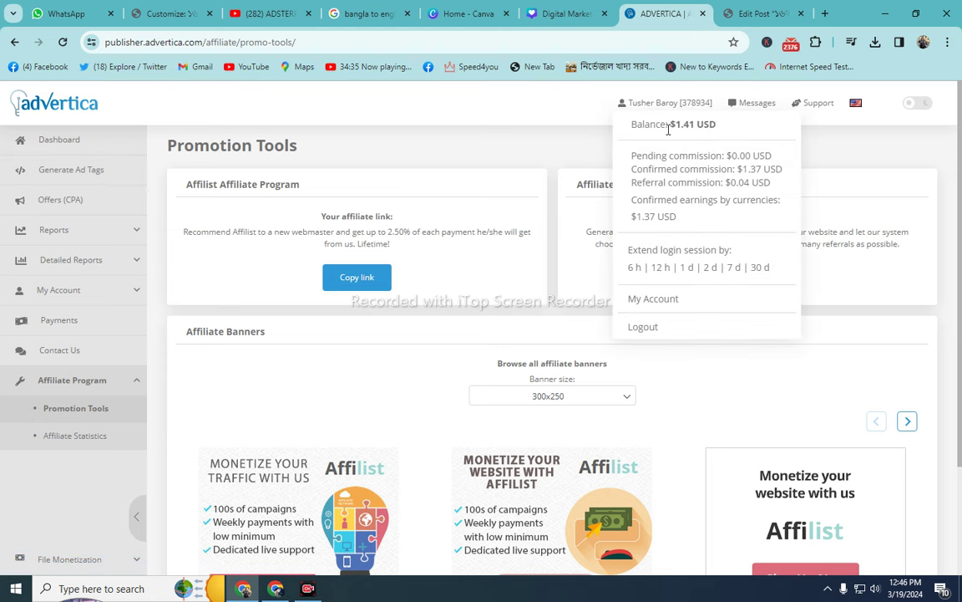
pyautogui.moveTo(670, 126); pyautogui.dragTo(722, 134)
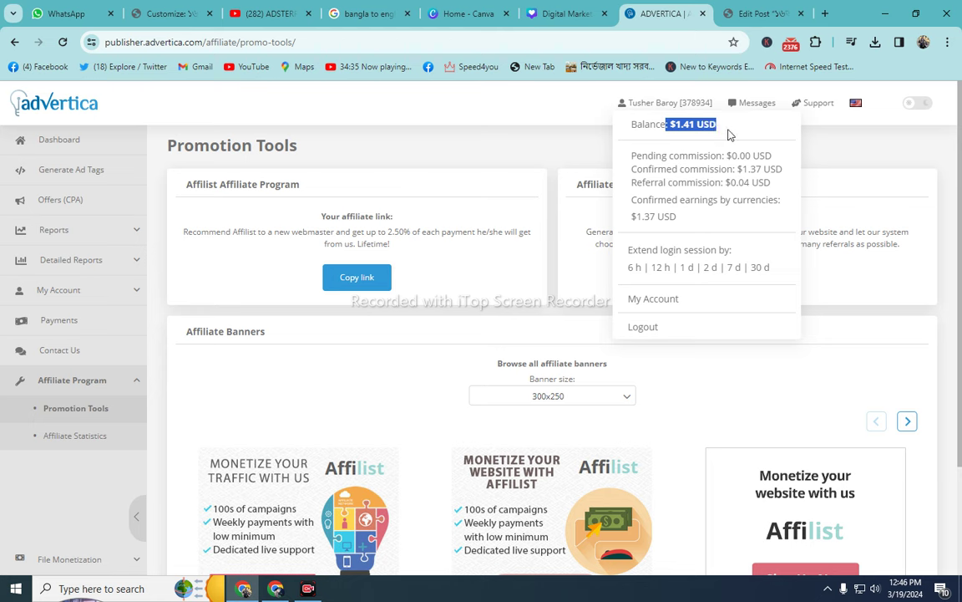
pyautogui.click(684, 104)
pyautogui.click(387, 153)
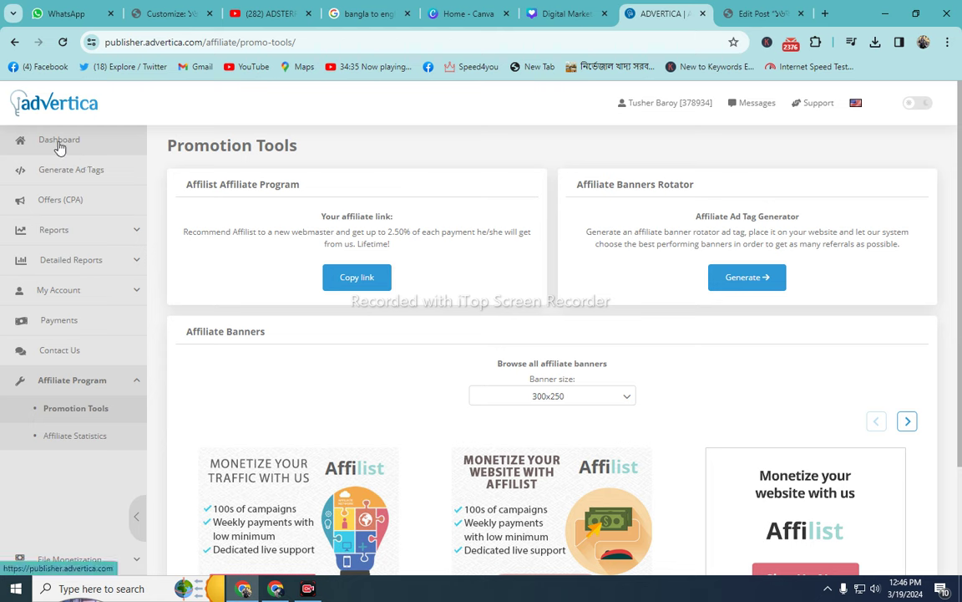
pyautogui.click(666, 103)
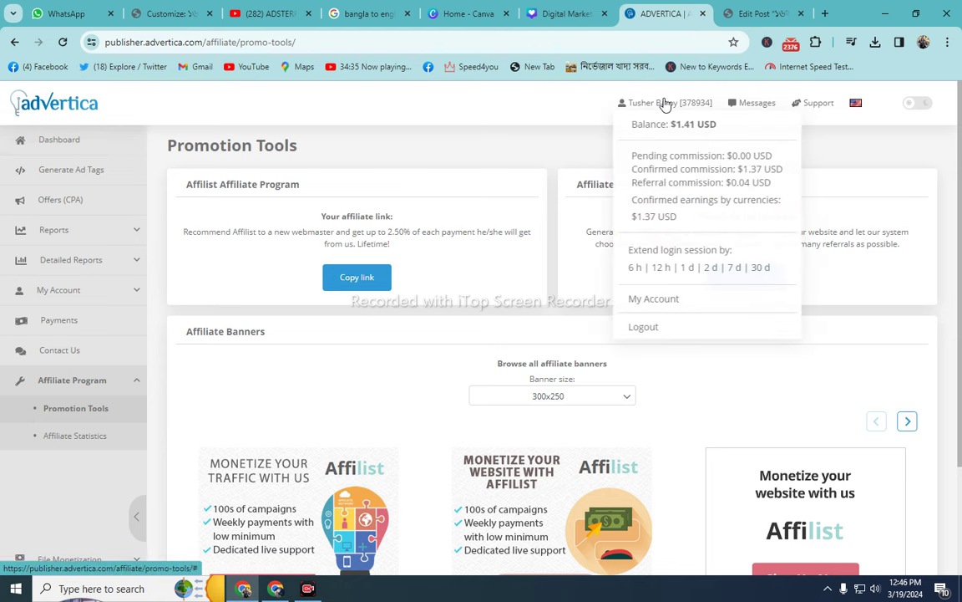
pyautogui.click(513, 150)
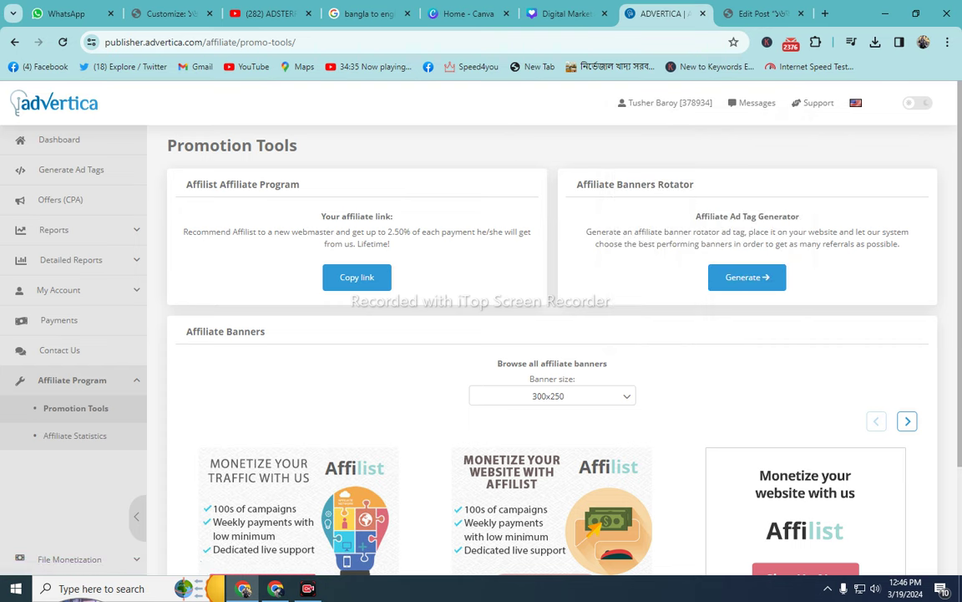
# - Switch to the other Chrome window and open the uttsab.com website
pyautogui.click(276, 588)
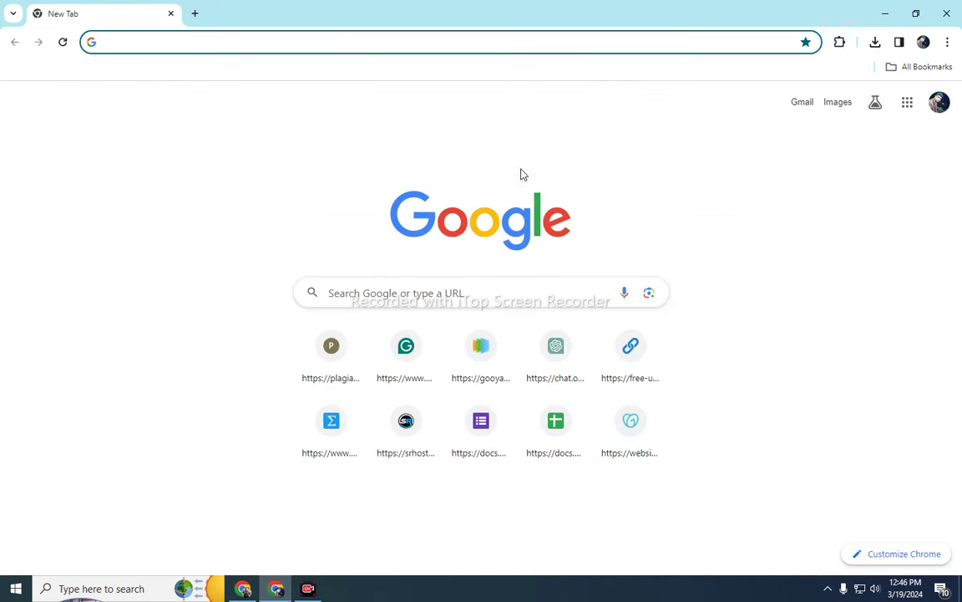
pyautogui.click(386, 41)
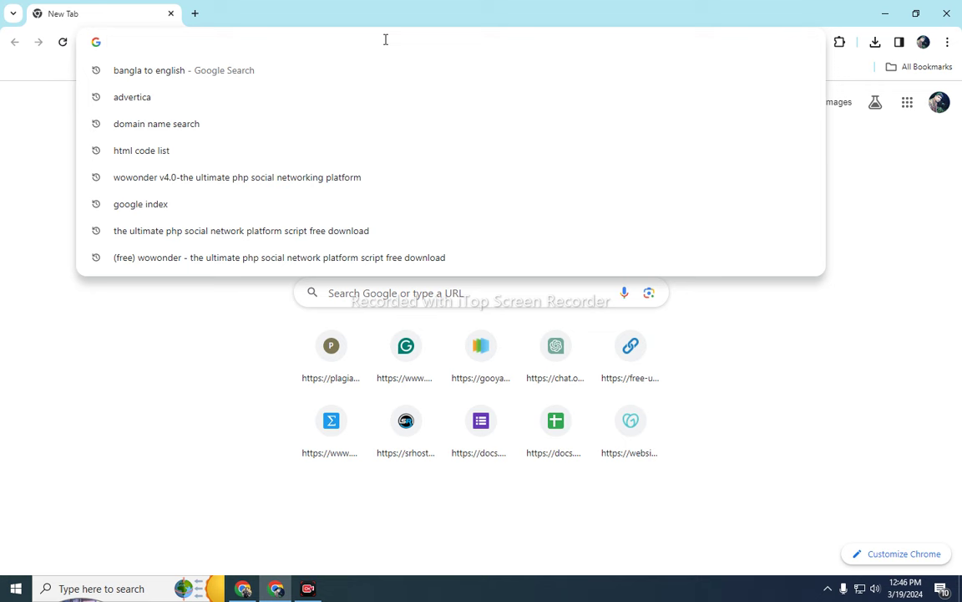
pyautogui.write('u')
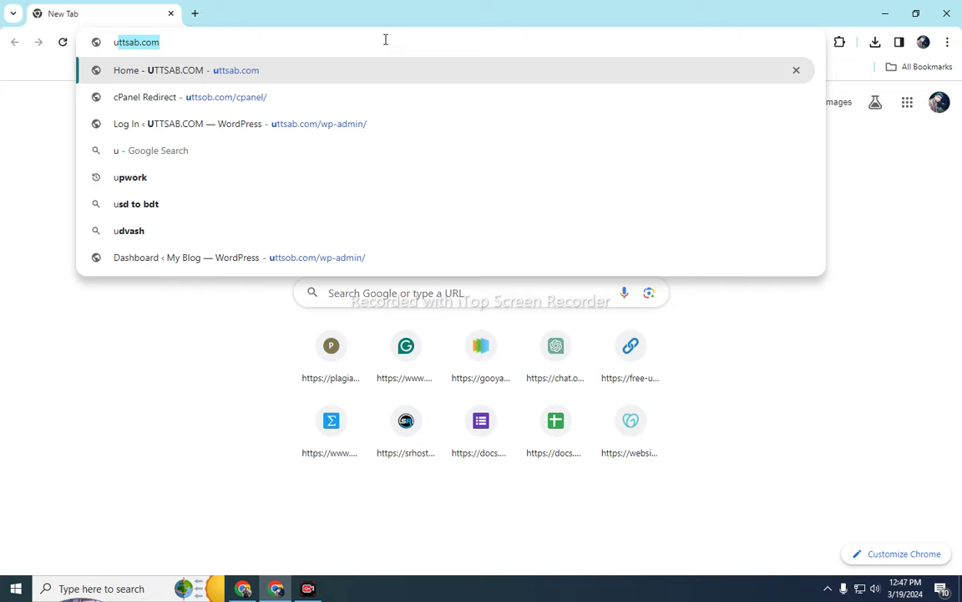
pyautogui.press('Return')
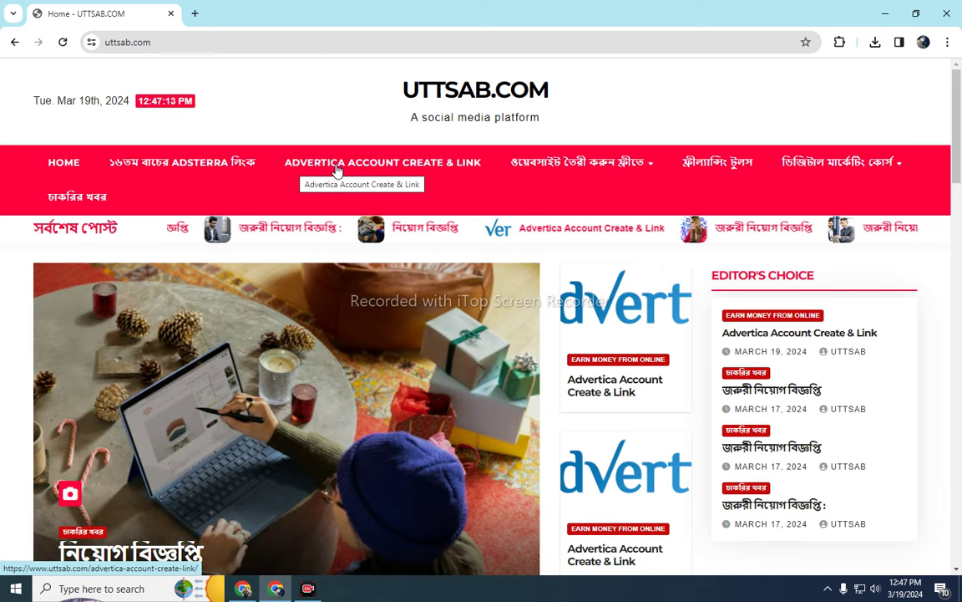
# - Annotate a screen capture with a red arrow pointing at the Advertica Account Create & Link entry and discard the capture
pyautogui.click(828, 588)
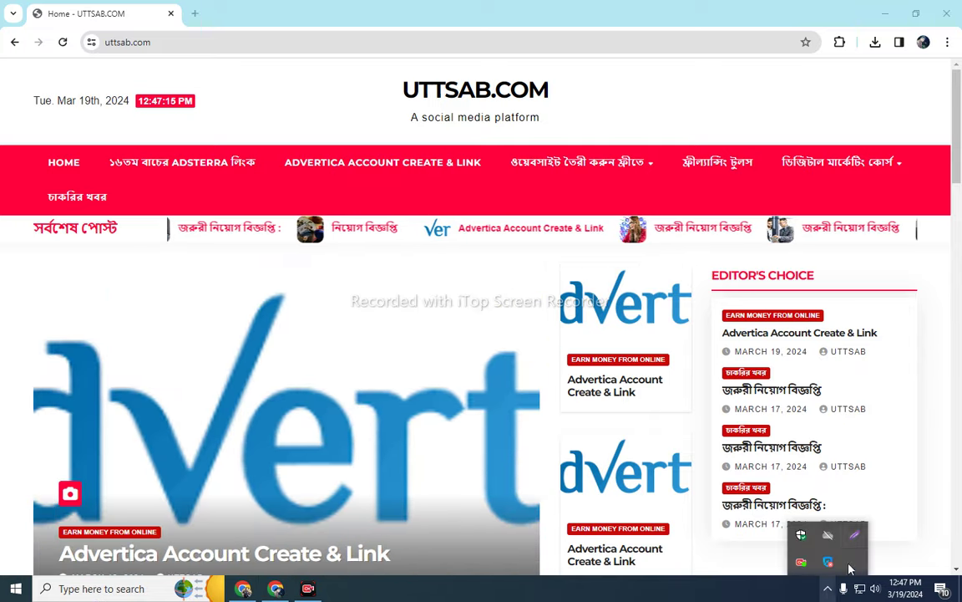
pyautogui.click(800, 561)
pyautogui.moveTo(2, 63); pyautogui.dragTo(959, 471)
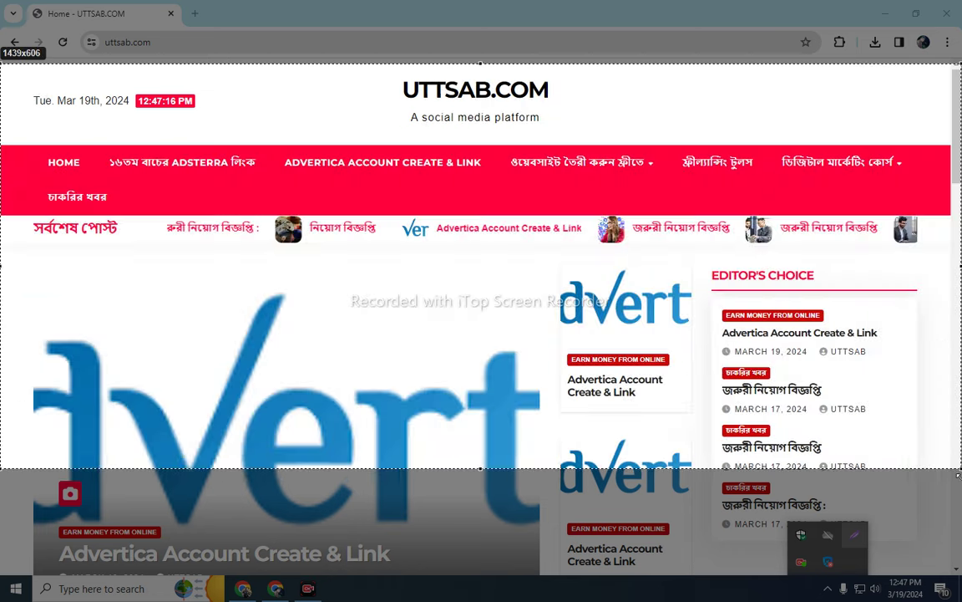
pyautogui.moveTo(480, 470); pyautogui.dragTo(481, 518)
pyautogui.click(949, 422)
pyautogui.moveTo(145, 301)
pyautogui.mouseDown()
pyautogui.moveTo(317, 161)
pyautogui.moveTo(319, 170)
pyautogui.moveTo(321, 148)
pyautogui.moveTo(288, 172)
pyautogui.mouseUp()
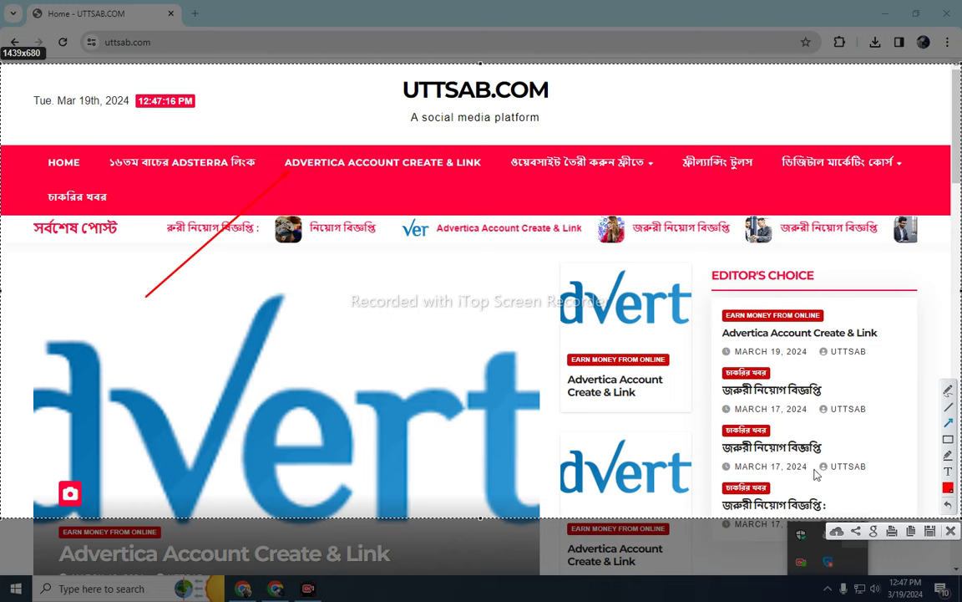
pyautogui.click(859, 528)
# - Open the Advertica Account Create & Link post and follow its account-creation link to Affilist, closing the phone-number sign-in pop-up
pyautogui.click(456, 170)
pyautogui.scroll(-3, 456, 170)
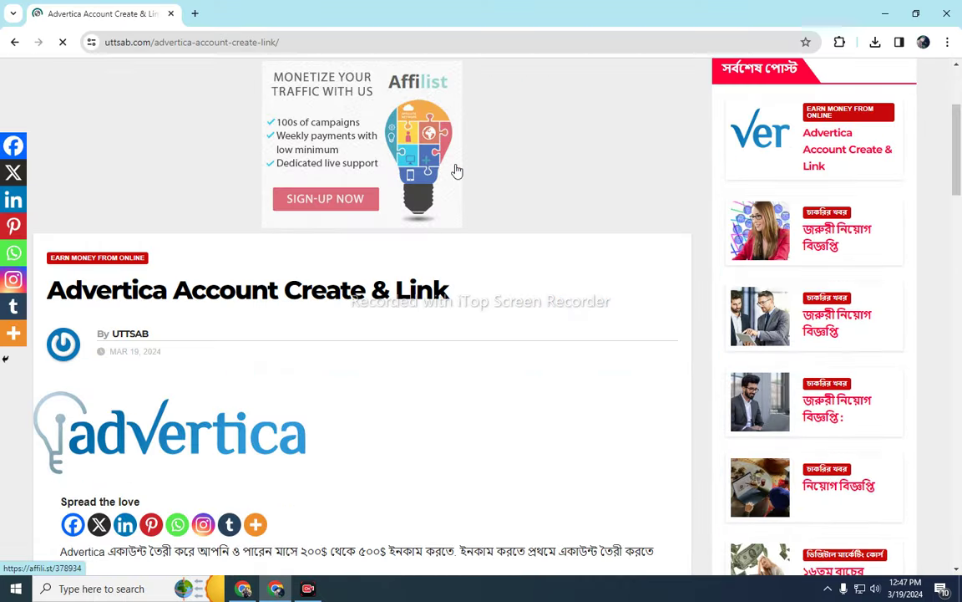
pyautogui.scroll(-2, 443, 195)
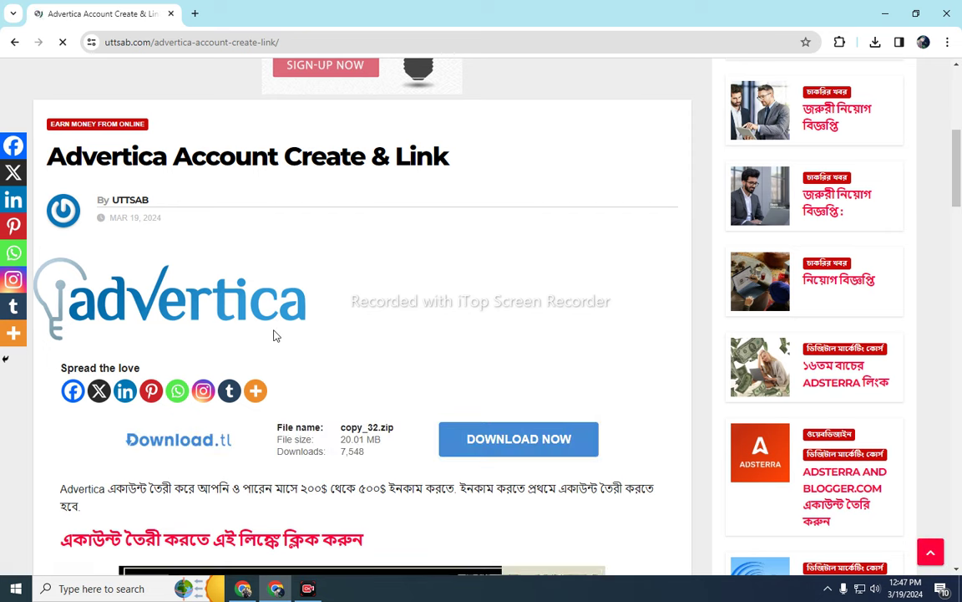
pyautogui.scroll(-3, 87, 240)
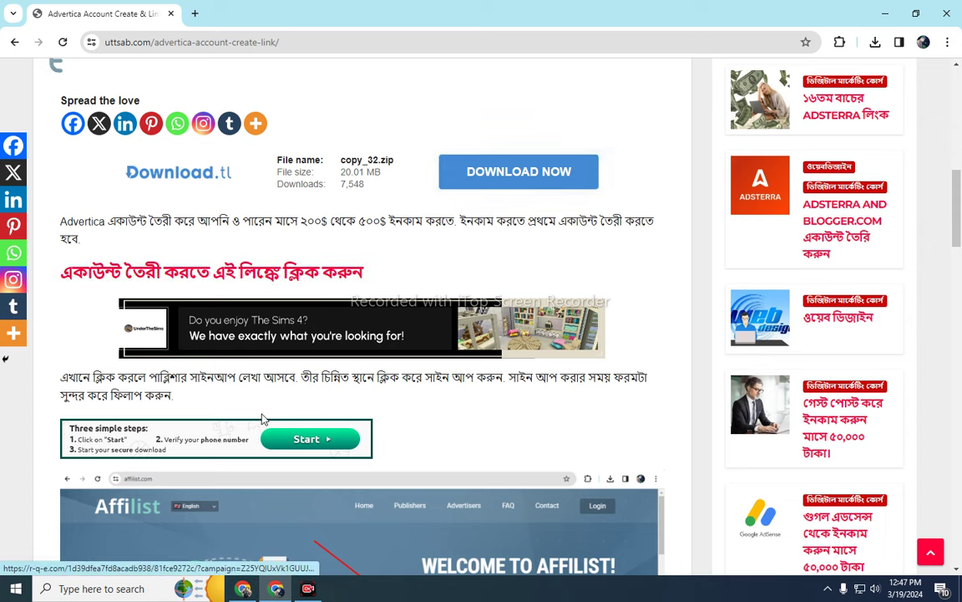
pyautogui.scroll(-4, 236, 372)
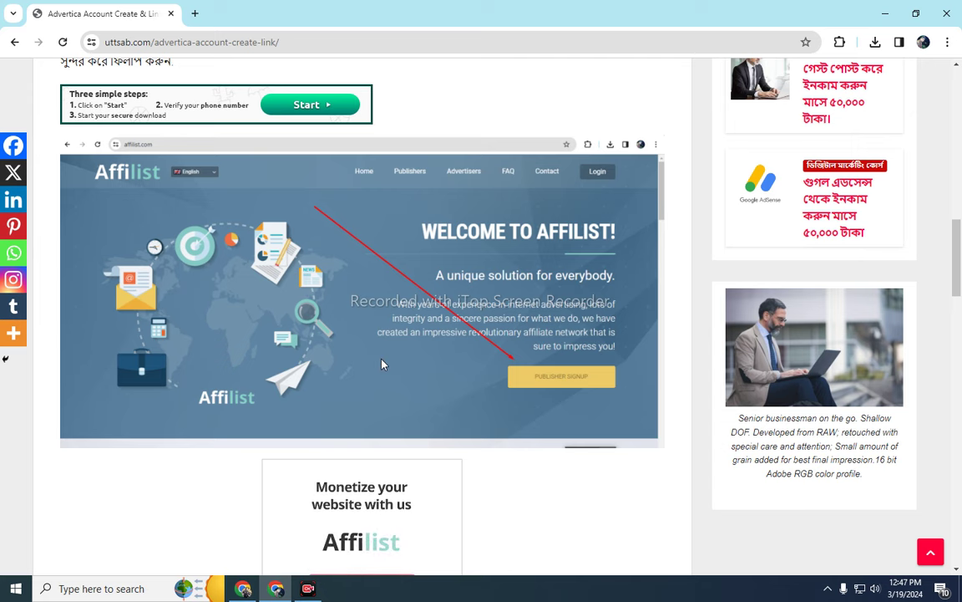
pyautogui.scroll(3, 342, 322)
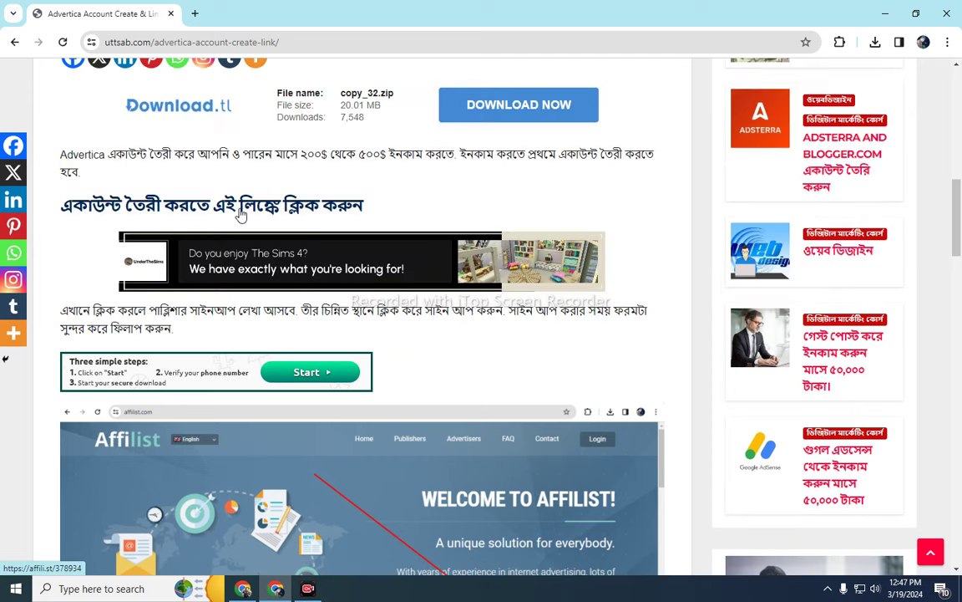
pyautogui.click(240, 215)
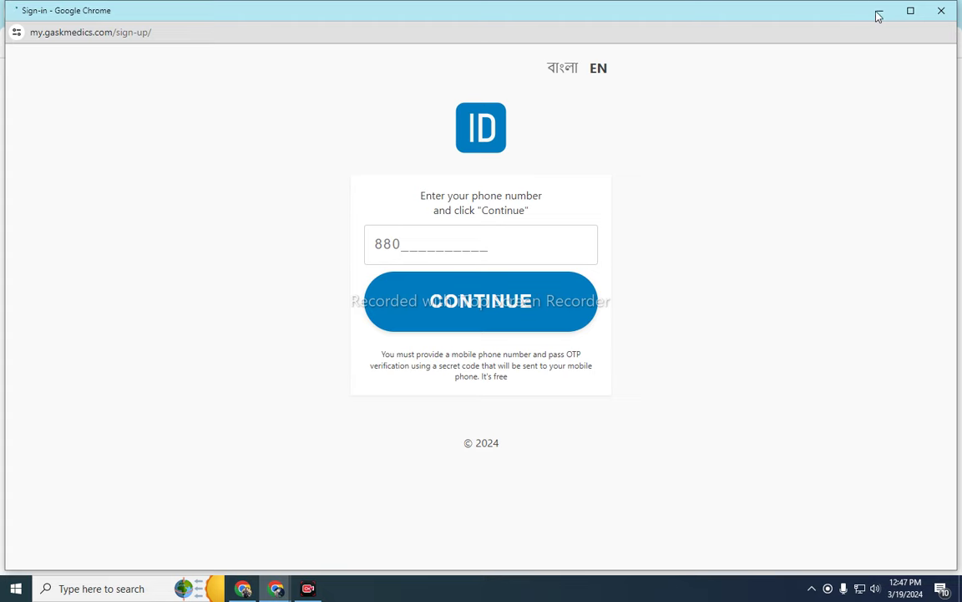
pyautogui.click(942, 10)
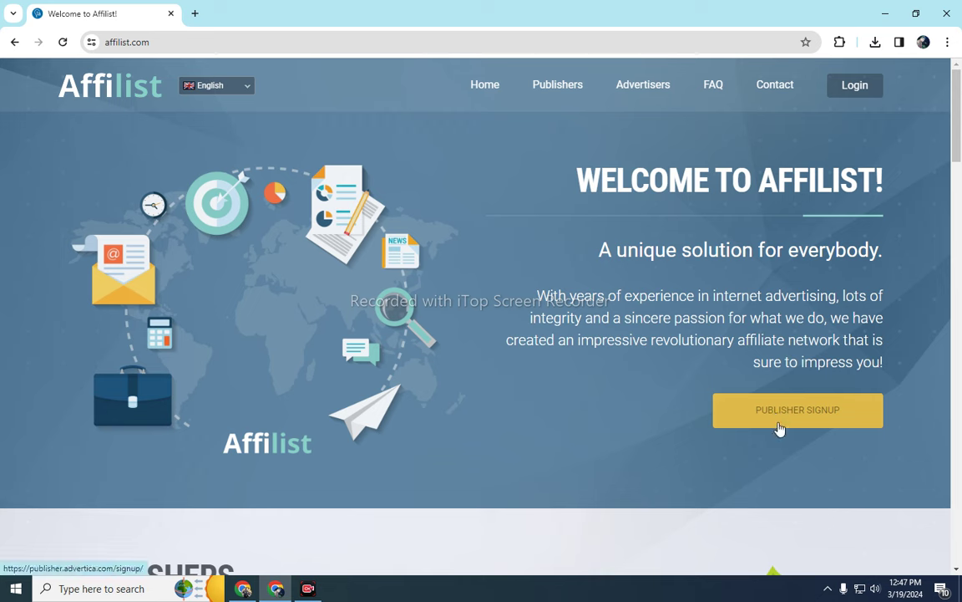
# - Annotate a screen capture of the Affilist page with a red arrow pointing at Publisher Signup and discard the capture
pyautogui.click(828, 588)
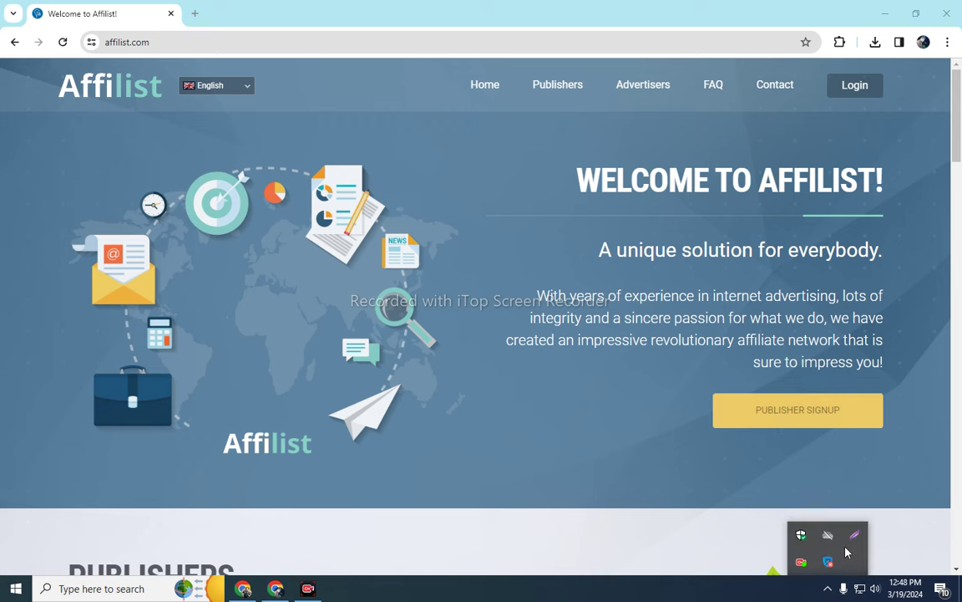
pyautogui.click(854, 534)
pyautogui.moveTo(1, 92)
pyautogui.mouseDown()
pyautogui.moveTo(960, 426)
pyautogui.moveTo(959, 541)
pyautogui.mouseUp()
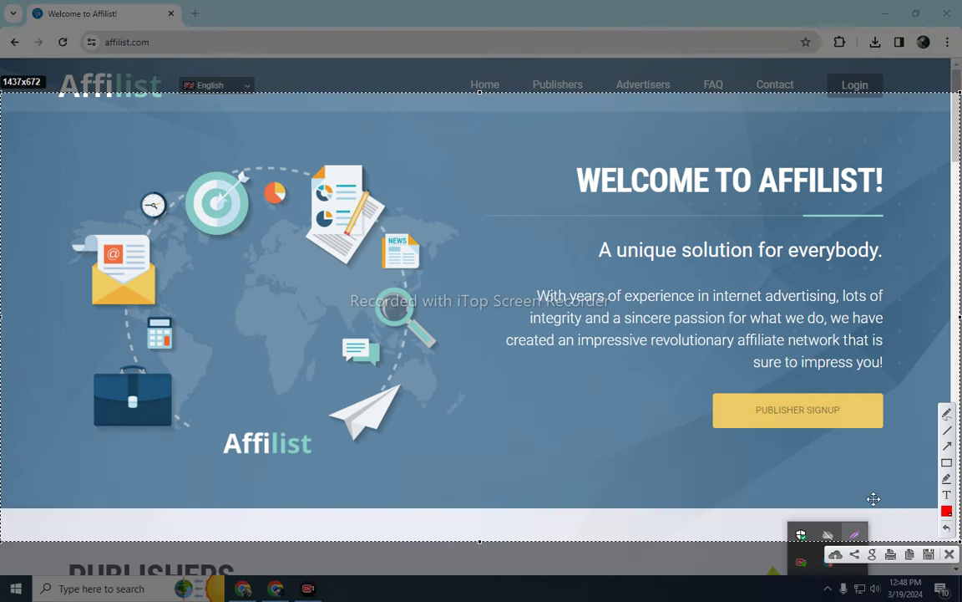
pyautogui.click(947, 448)
pyautogui.moveTo(583, 233); pyautogui.dragTo(723, 382)
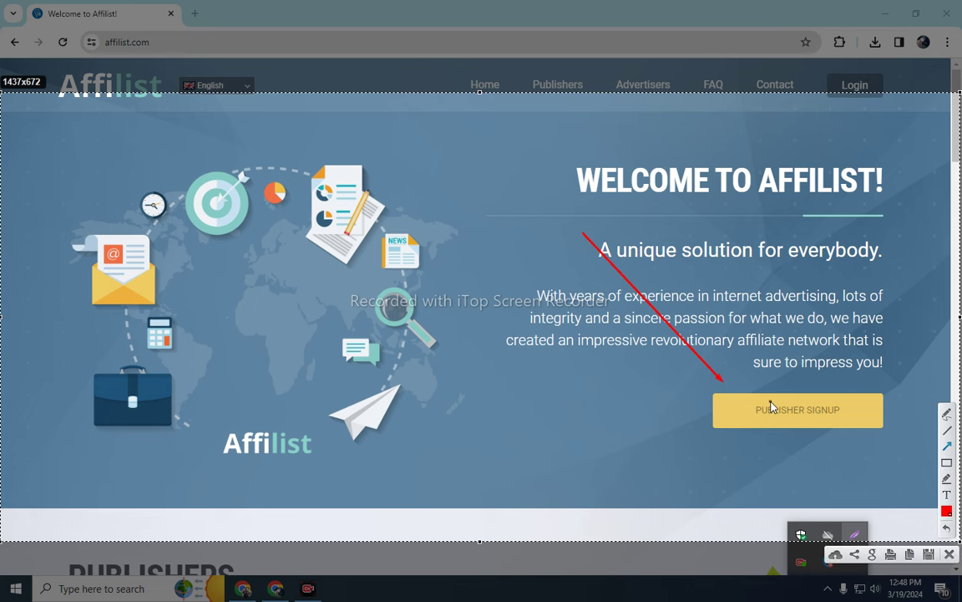
pyautogui.press('Escape')
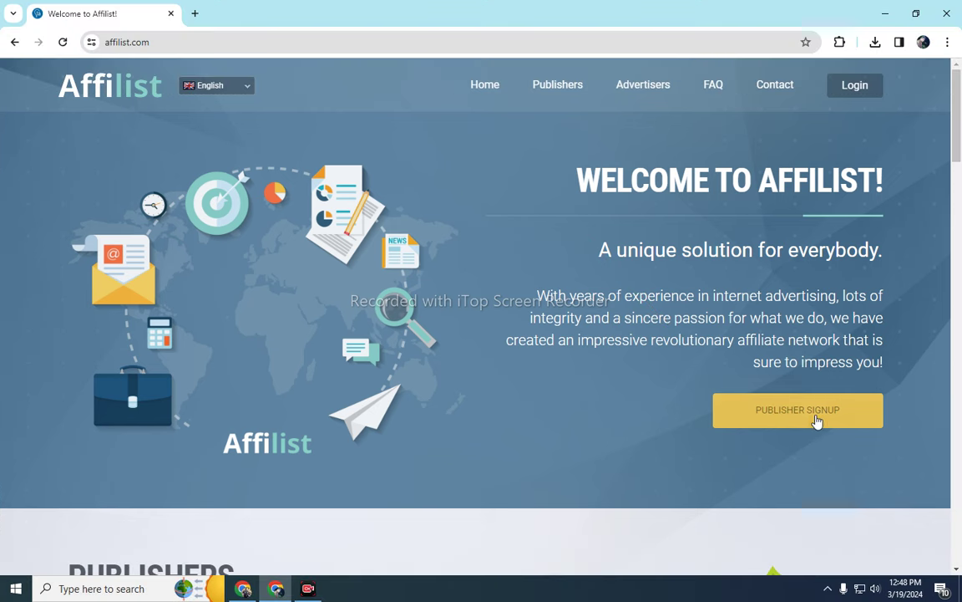
# - Open the publisher signup form and choose Personal account as the account type
pyautogui.click(775, 421)
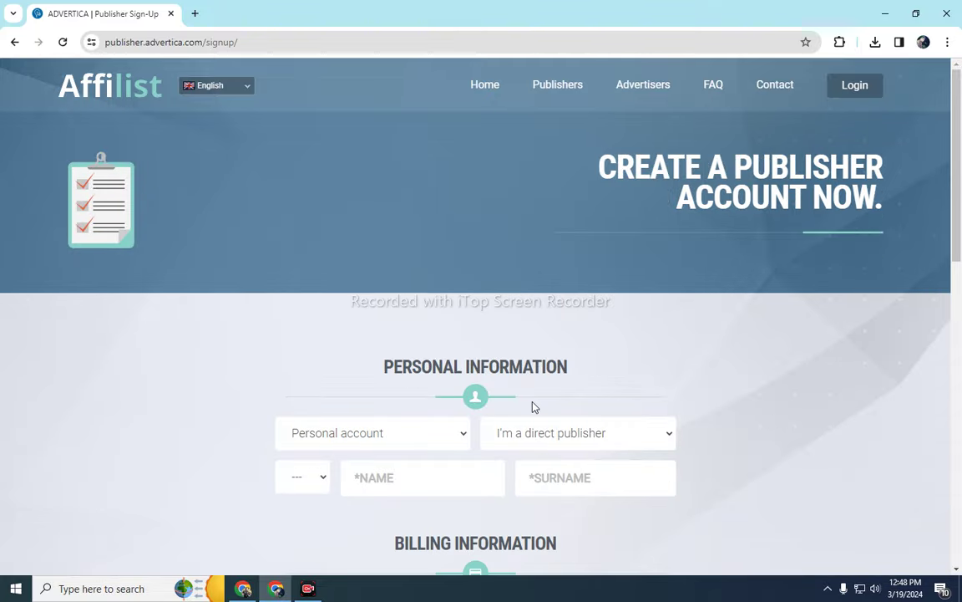
pyautogui.scroll(-3, 533, 403)
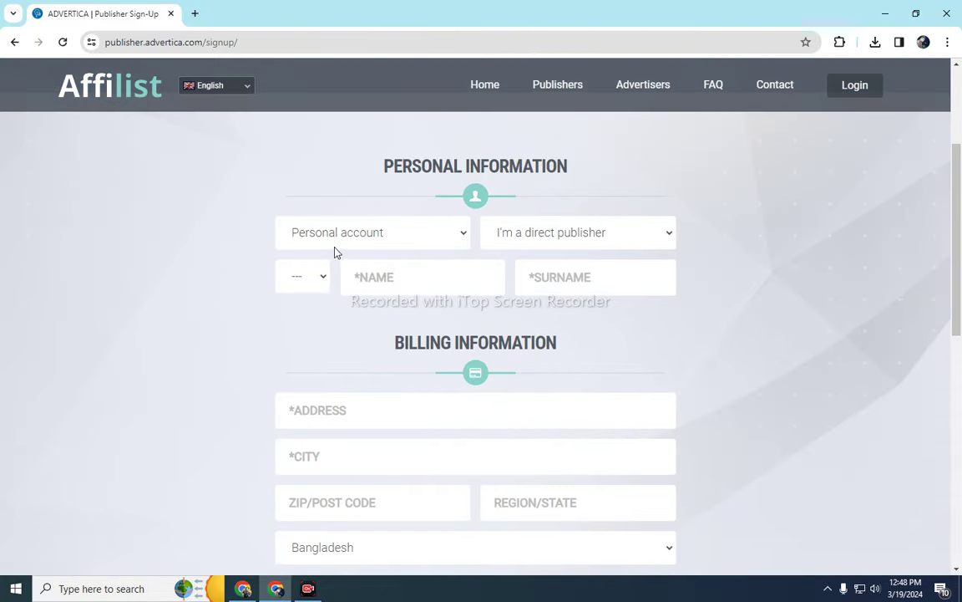
pyautogui.click(306, 239)
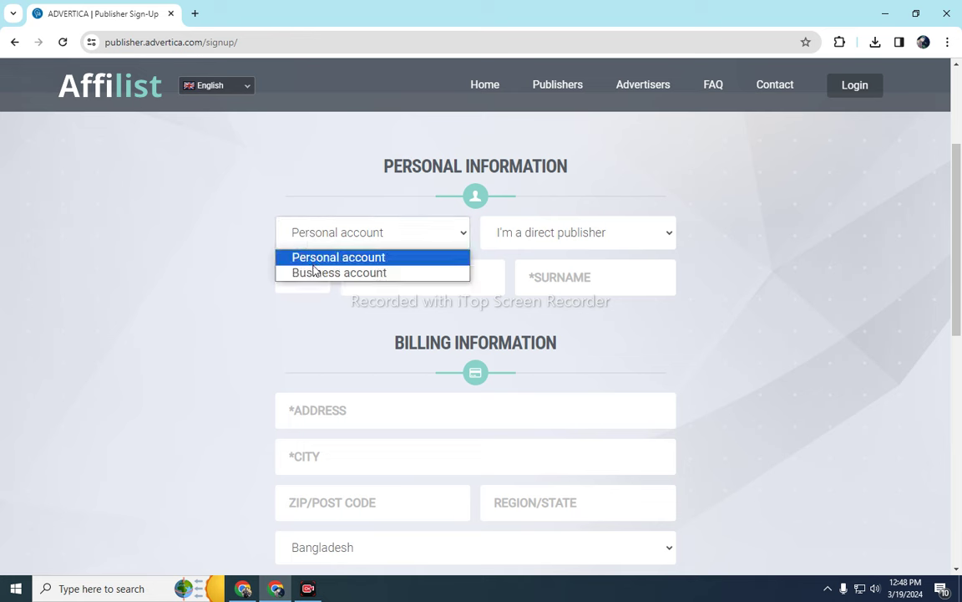
pyautogui.click(319, 259)
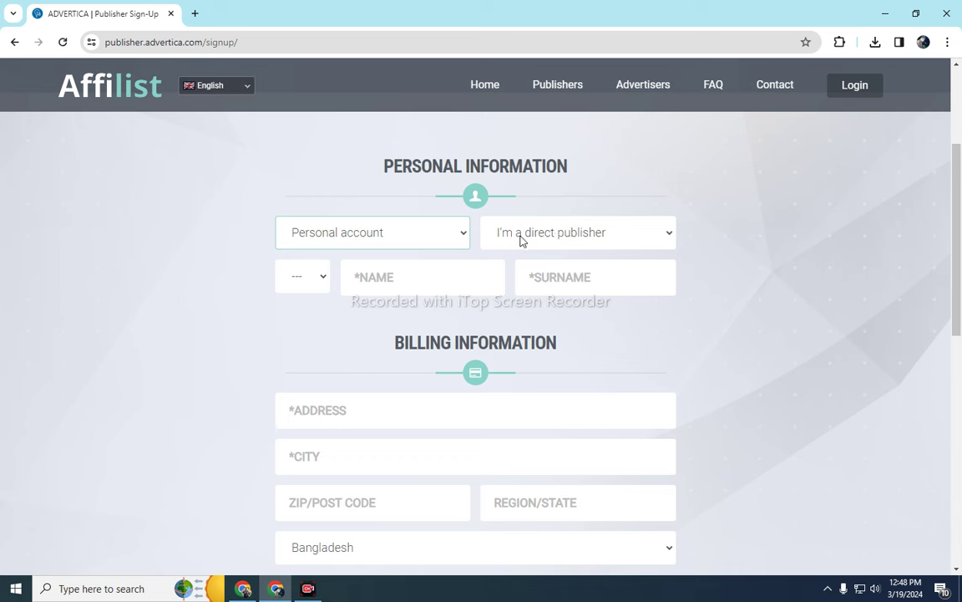
# - Set the publisher type to "I'm a direct publisher" and the title to Mr. in the personal information
pyautogui.click(582, 239)
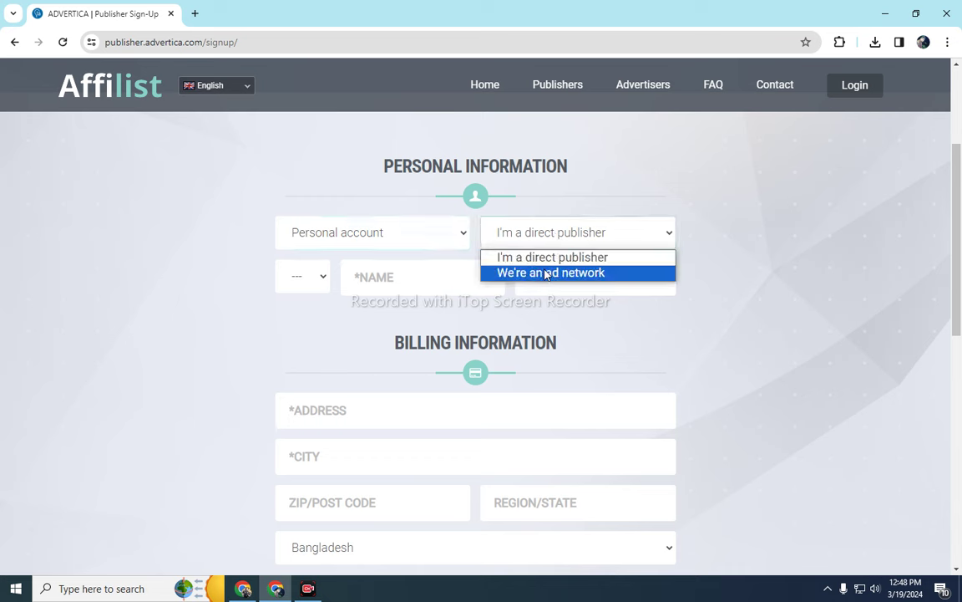
pyautogui.click(576, 264)
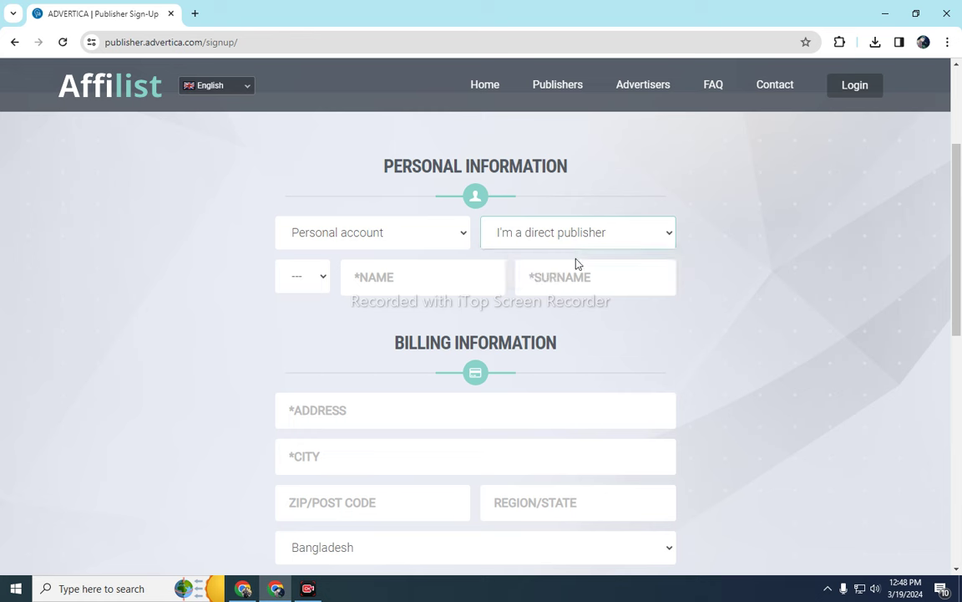
pyautogui.click(576, 237)
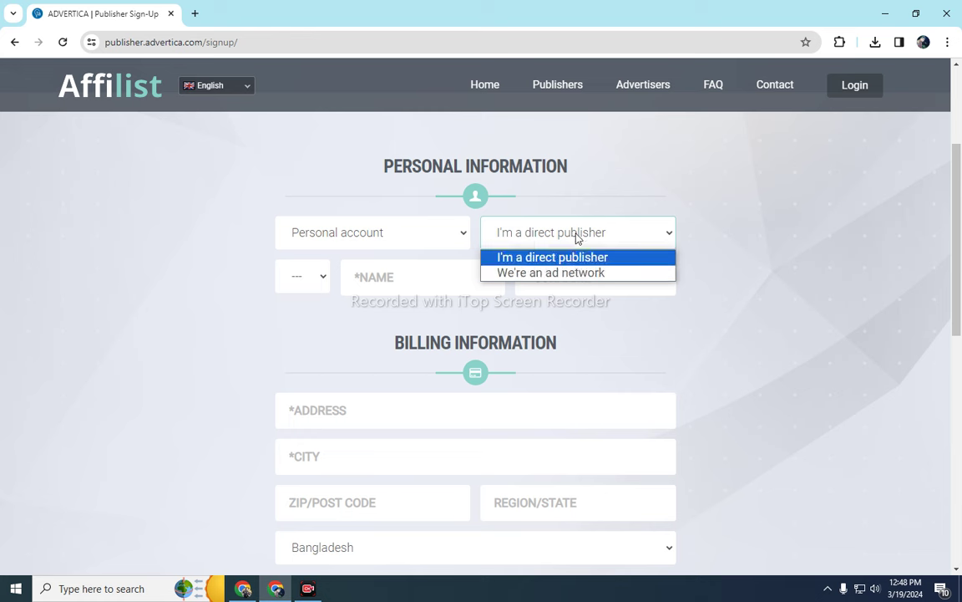
pyautogui.click(577, 237)
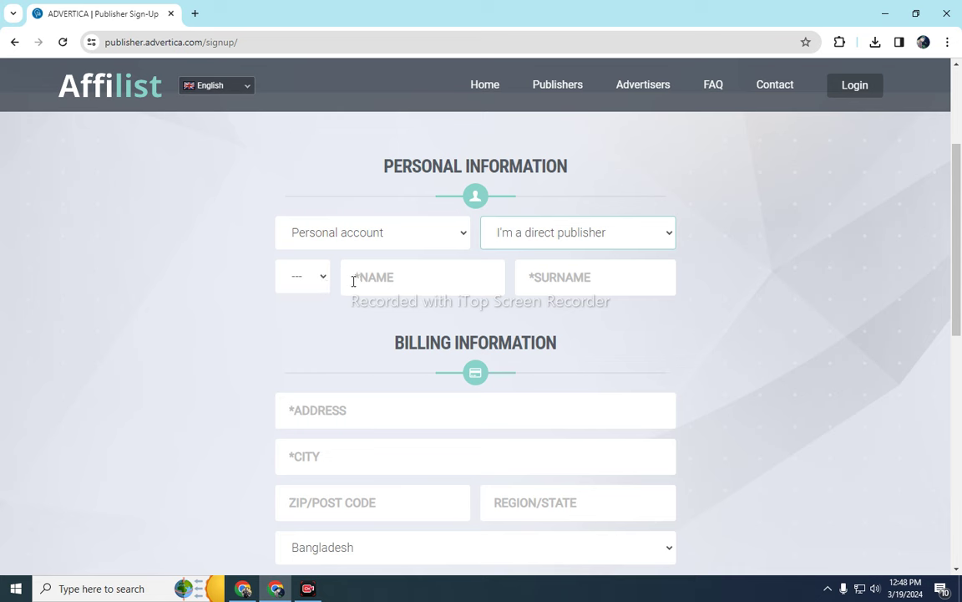
pyautogui.click(322, 278)
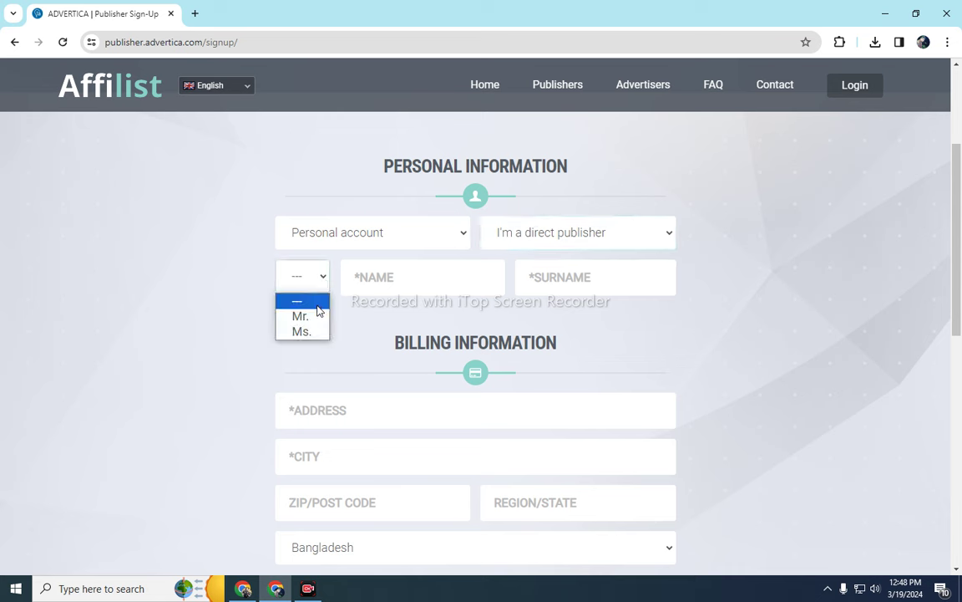
pyautogui.click(301, 316)
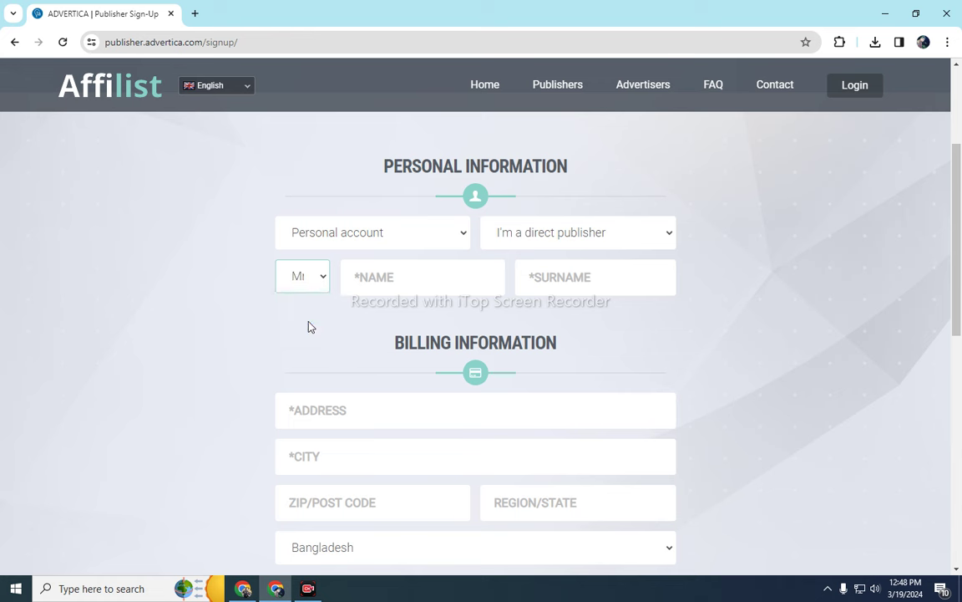
# - Autofill the name, billing and contact fields of the signup form from the saved address profile, keeping the title Mr
pyautogui.click(326, 282)
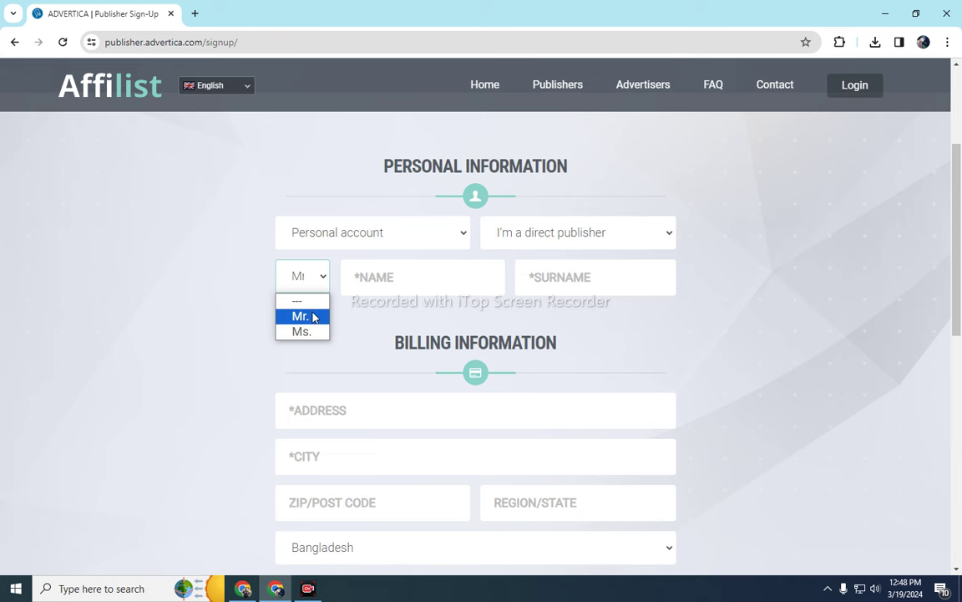
pyautogui.click(372, 274)
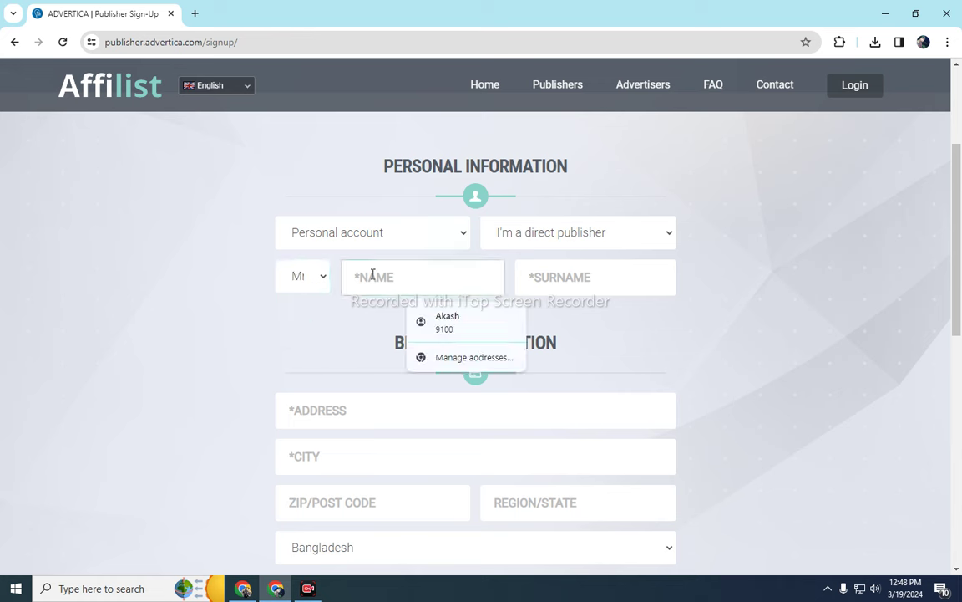
pyautogui.click(445, 319)
# - Clear the autofilled name and surname, and refill both fields from the saved address profile
pyautogui.click(410, 280)
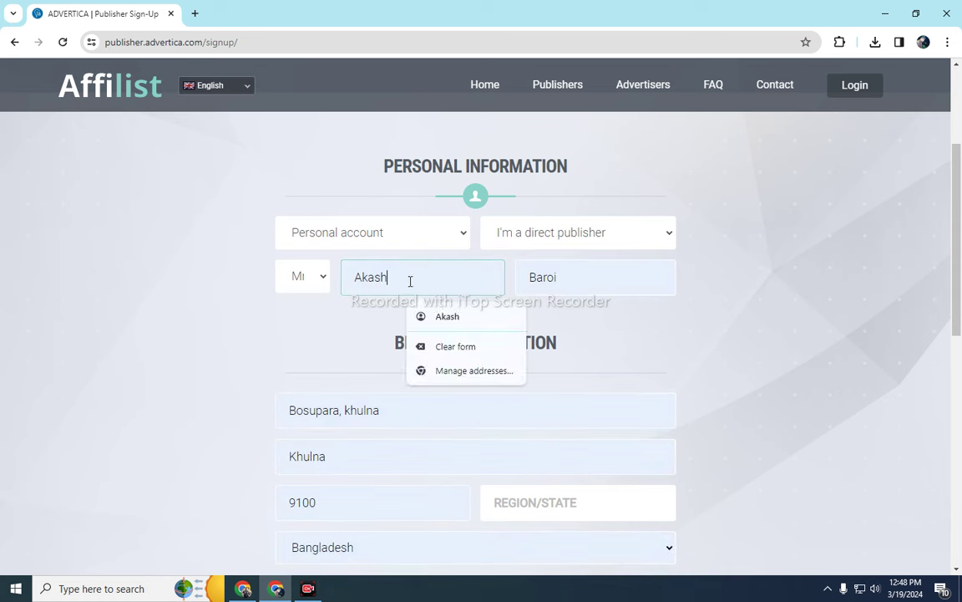
pyautogui.moveTo(410, 280); pyautogui.dragTo(347, 282)
pyautogui.click(587, 283)
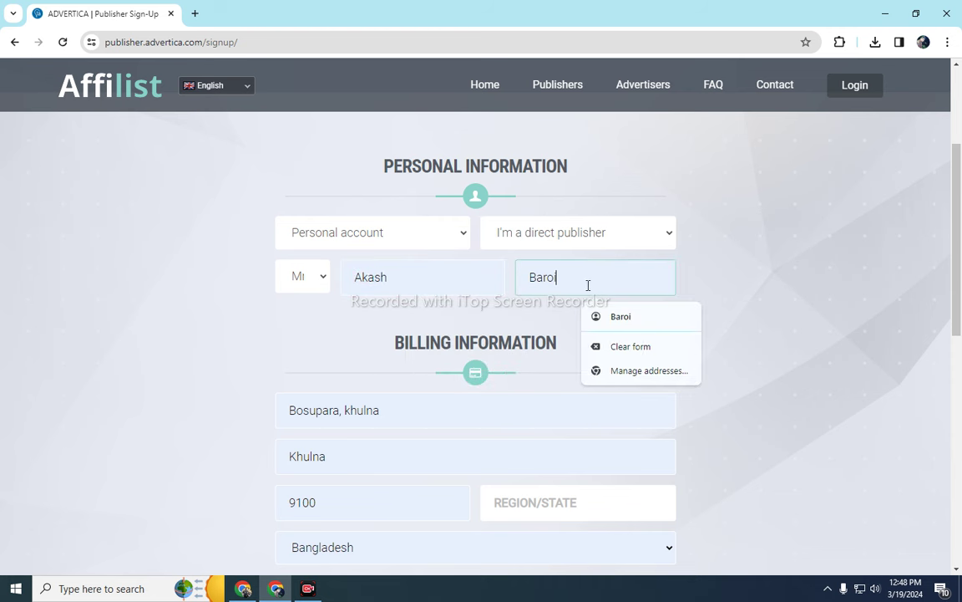
pyautogui.moveTo(582, 283); pyautogui.dragTo(523, 283)
pyautogui.press('BackSpace')
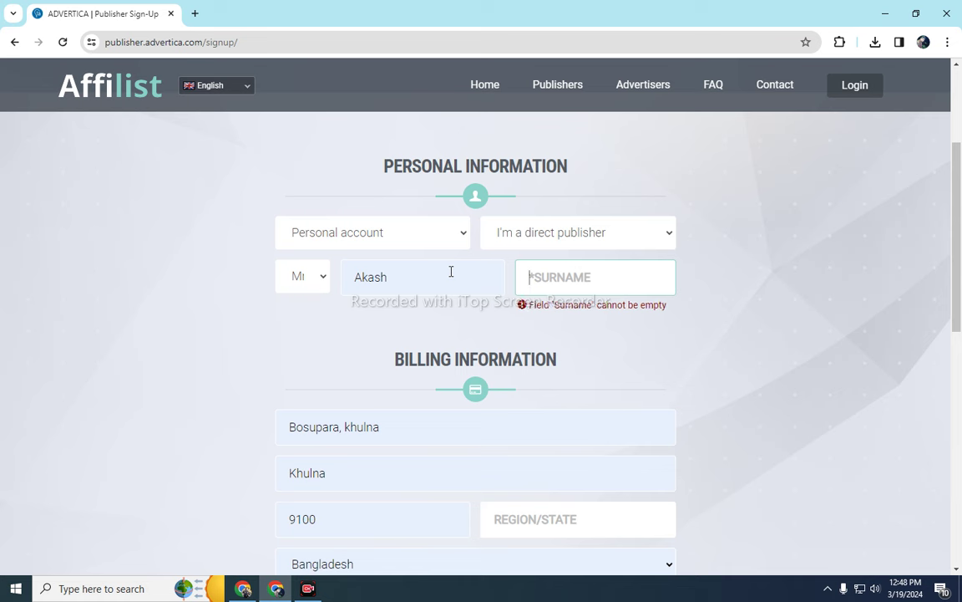
pyautogui.press('BackSpace')
pyautogui.press('BackSpace')
pyautogui.press('BackSpace')
pyautogui.press('BackSpace')
pyautogui.press('BackSpace')
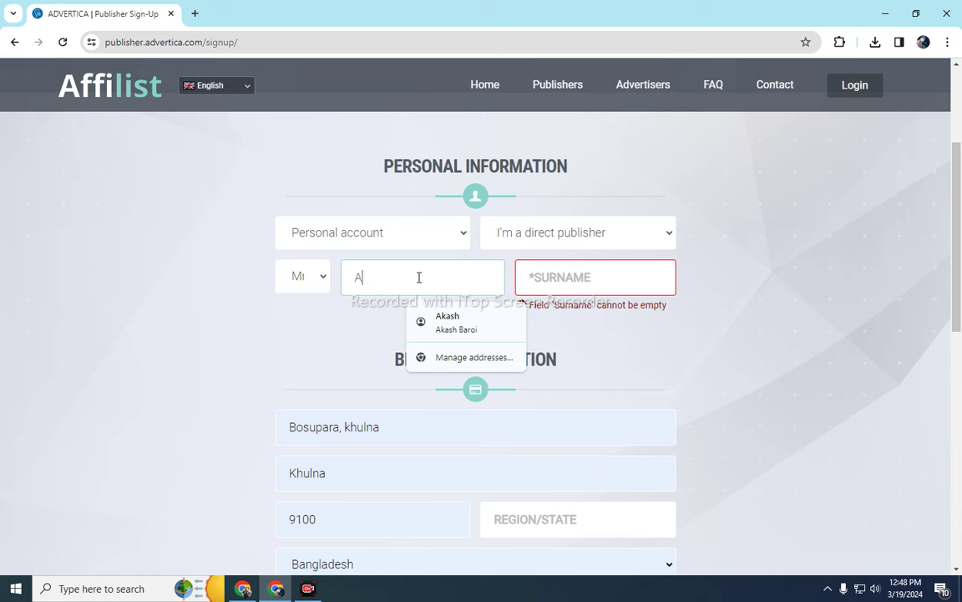
pyautogui.click(393, 279)
pyautogui.click(587, 273)
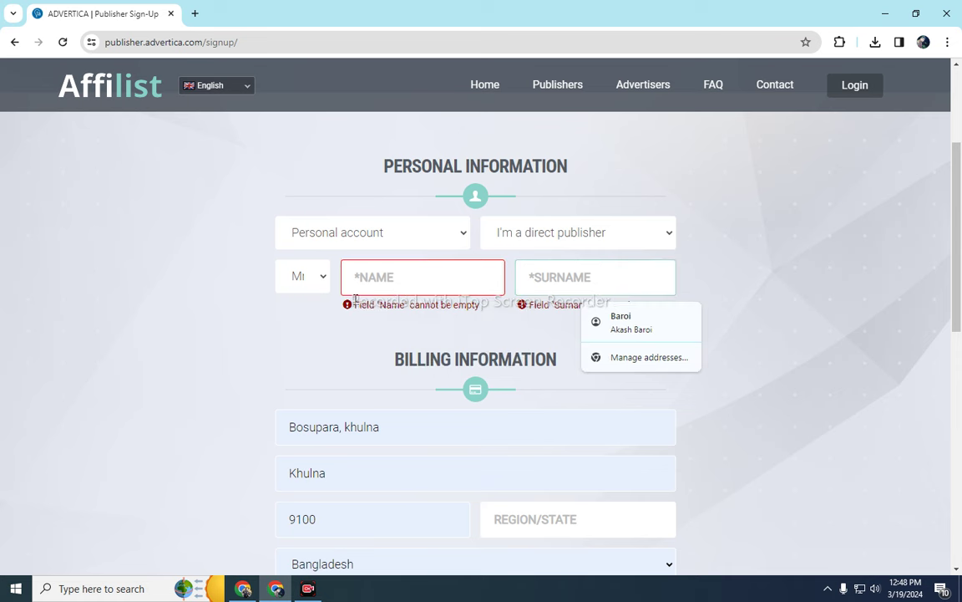
pyautogui.click(377, 275)
pyautogui.click(440, 319)
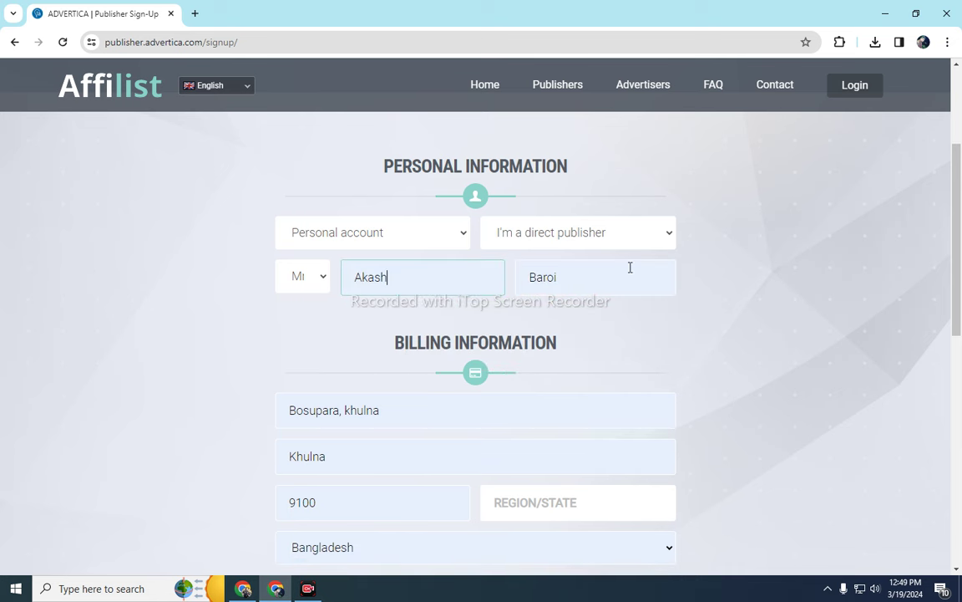
# - Clear the address, city and ZIP/post code in the billing information, leaving the country set to Bangladesh
pyautogui.scroll(-2, 450, 342)
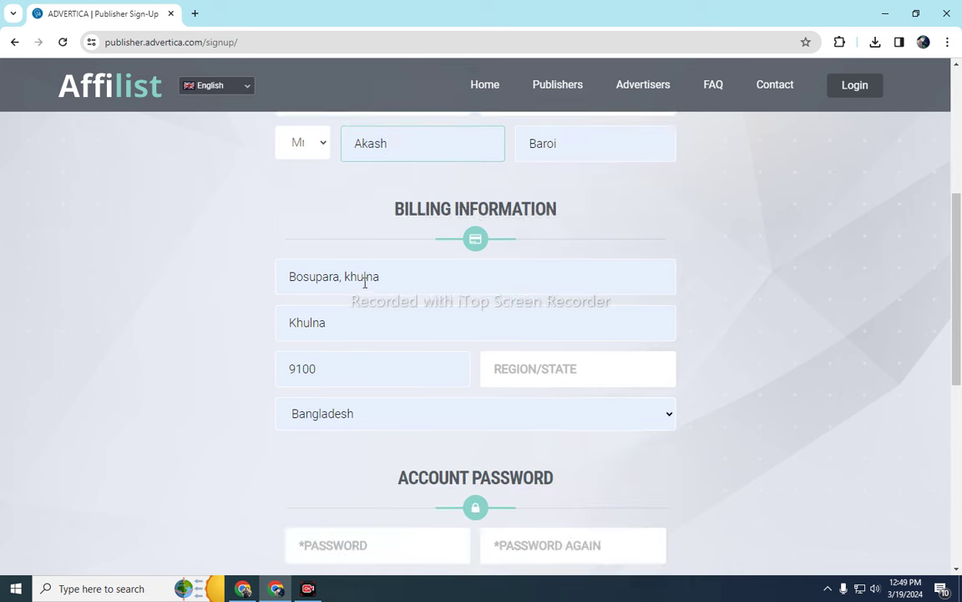
pyautogui.click(417, 275)
pyautogui.moveTo(381, 276); pyautogui.dragTo(269, 290)
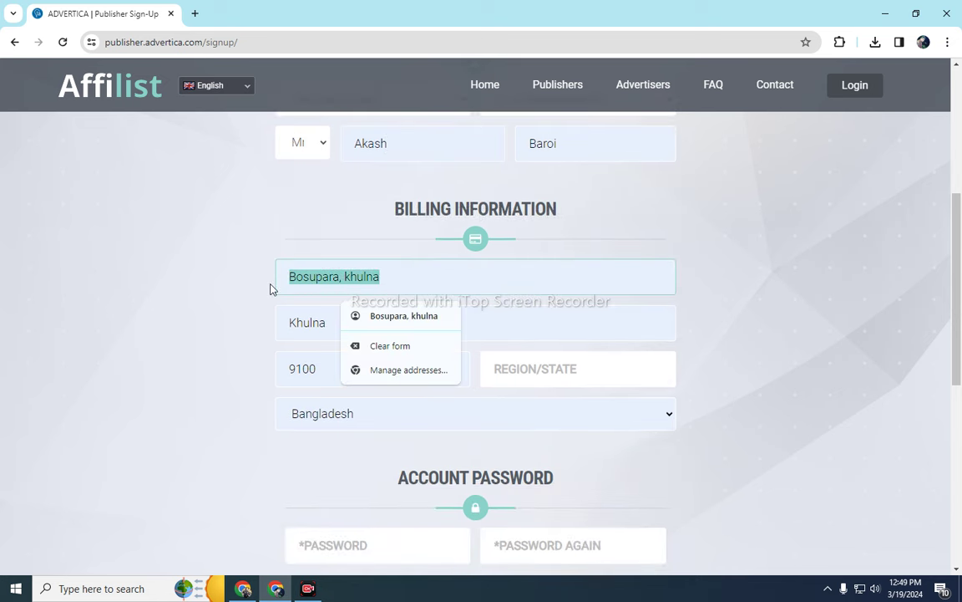
pyautogui.write('\\')
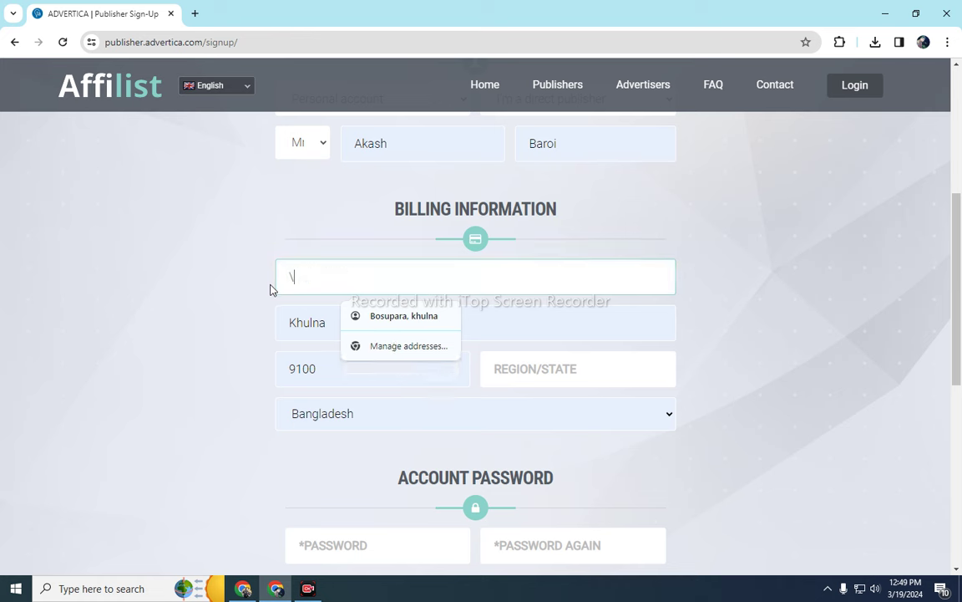
pyautogui.press('BackSpace')
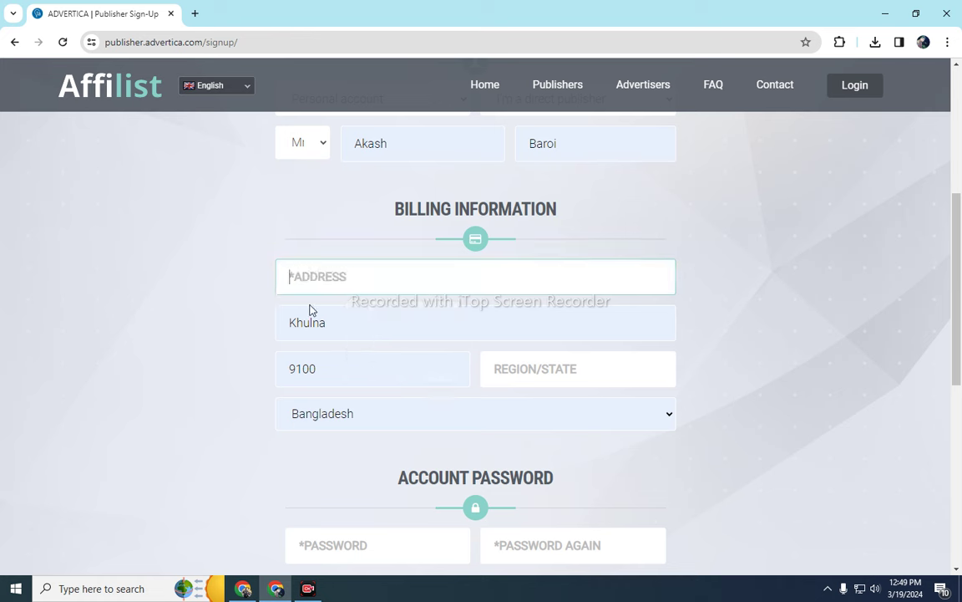
pyautogui.moveTo(338, 318); pyautogui.dragTo(280, 325)
pyautogui.press('BackSpace')
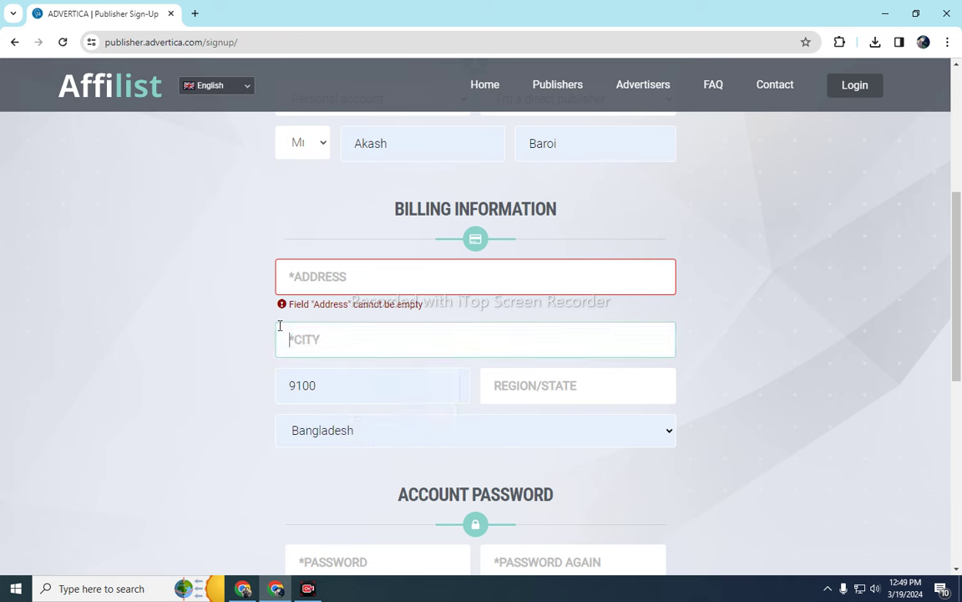
pyautogui.click(427, 394)
pyautogui.press('BackSpace')
pyautogui.press('BackSpace')
pyautogui.press('BackSpace')
pyautogui.press('BackSpace')
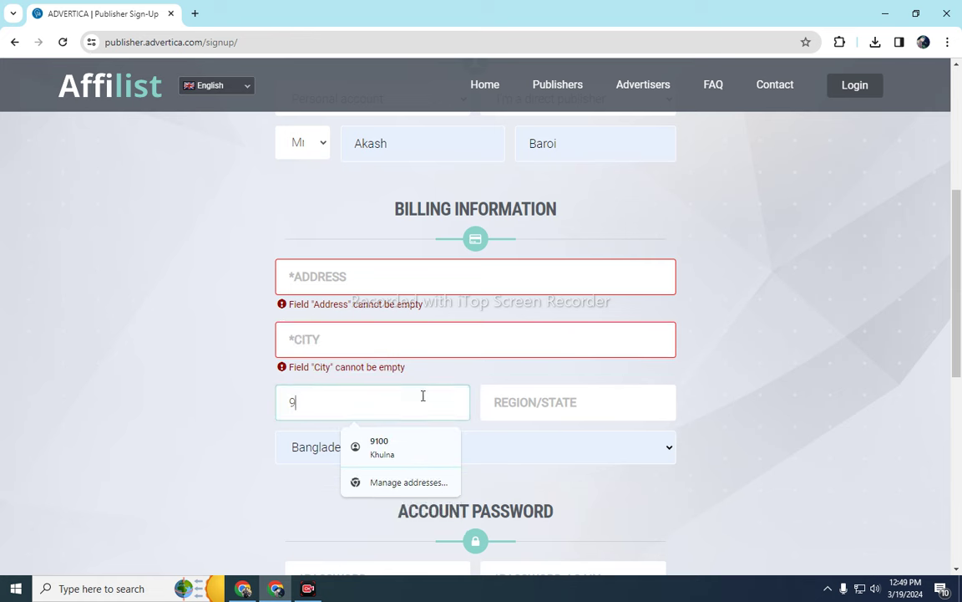
pyautogui.click(412, 458)
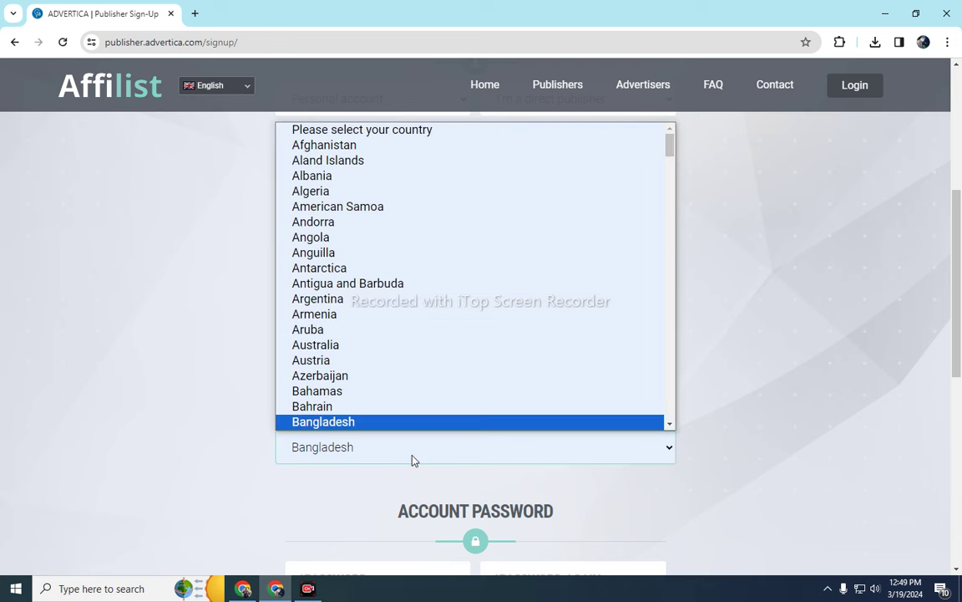
pyautogui.click(178, 459)
# - Refill the emptied billing fields by applying the saved address profile from the name field
pyautogui.scroll(-3, 650, 455)
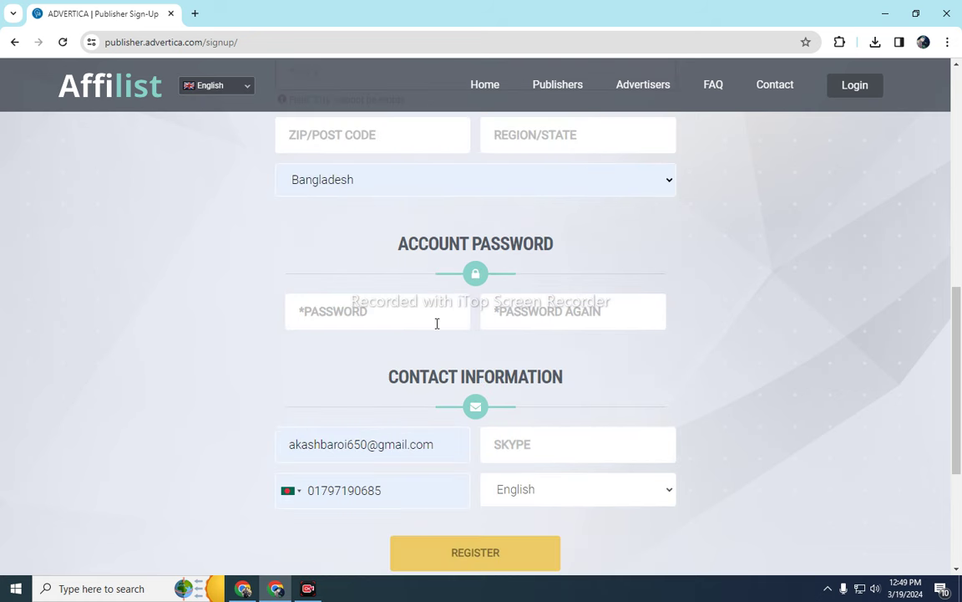
pyautogui.scroll(-2, 432, 455)
pyautogui.scroll(6, 432, 456)
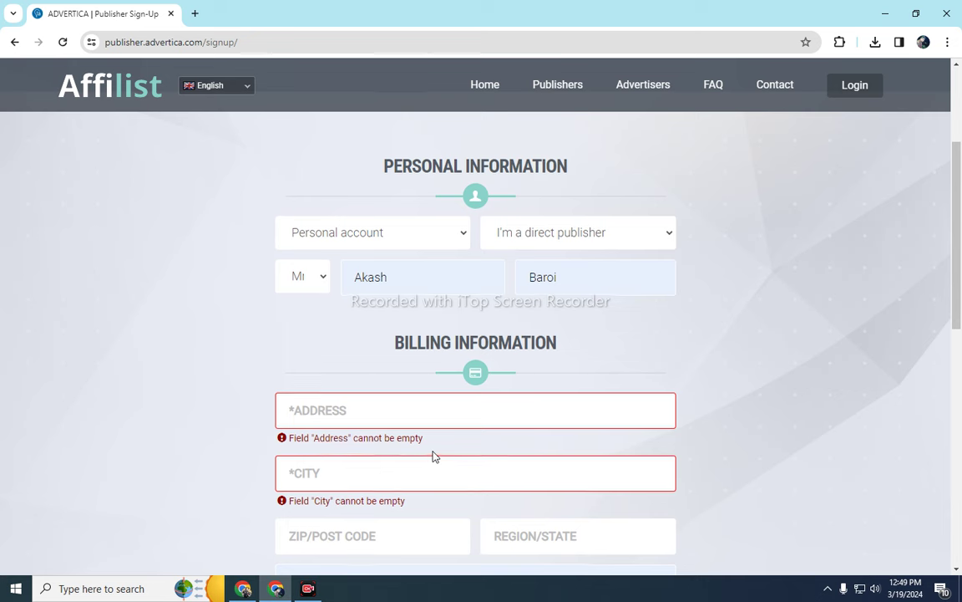
pyautogui.click(387, 277)
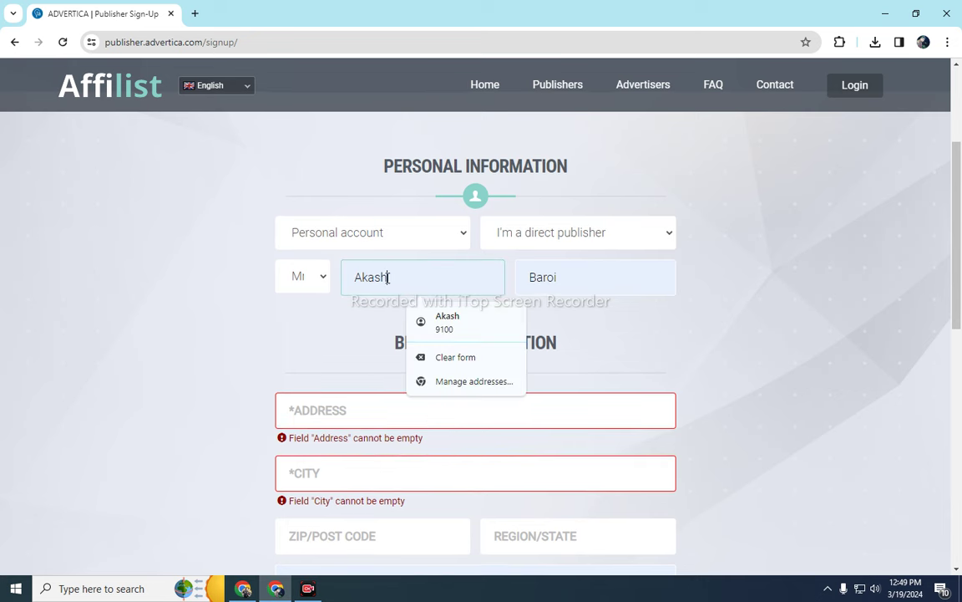
pyautogui.click(438, 318)
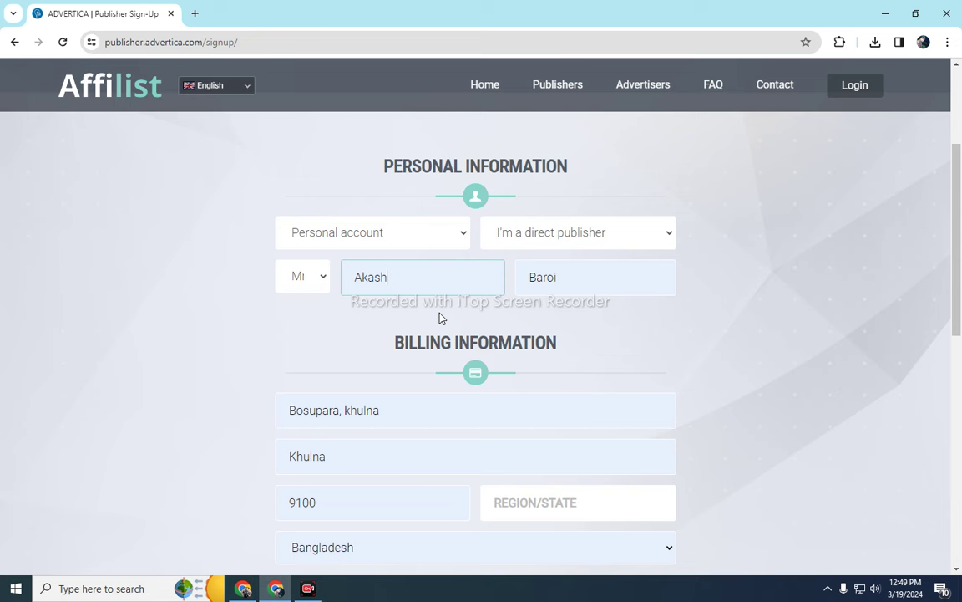
# - Check the autofilled billing address and enter the account holder's region/state
pyautogui.scroll(-1, 441, 322)
pyautogui.moveTo(391, 342); pyautogui.dragTo(271, 348)
pyautogui.click(260, 354)
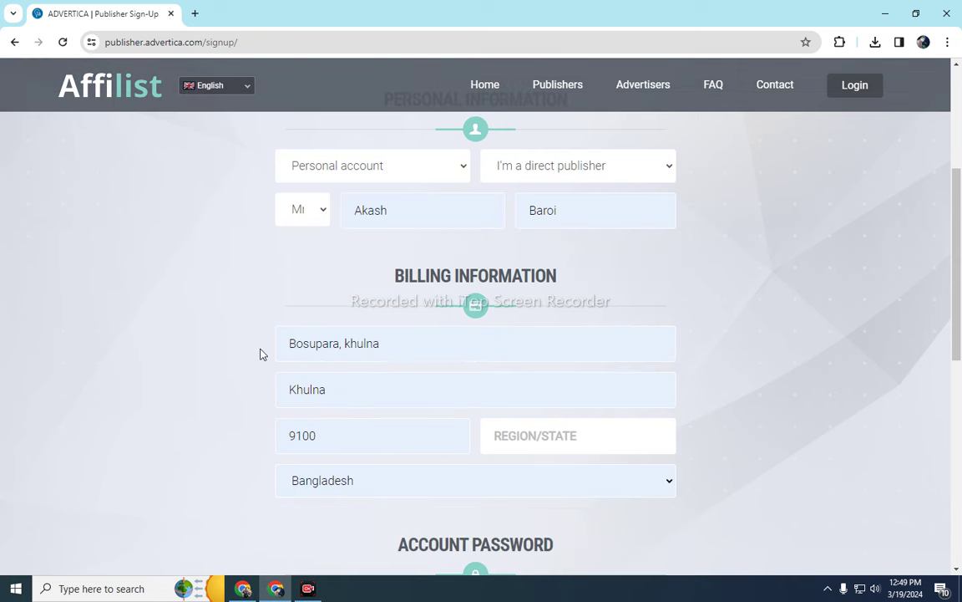
pyautogui.scroll(-1, 374, 338)
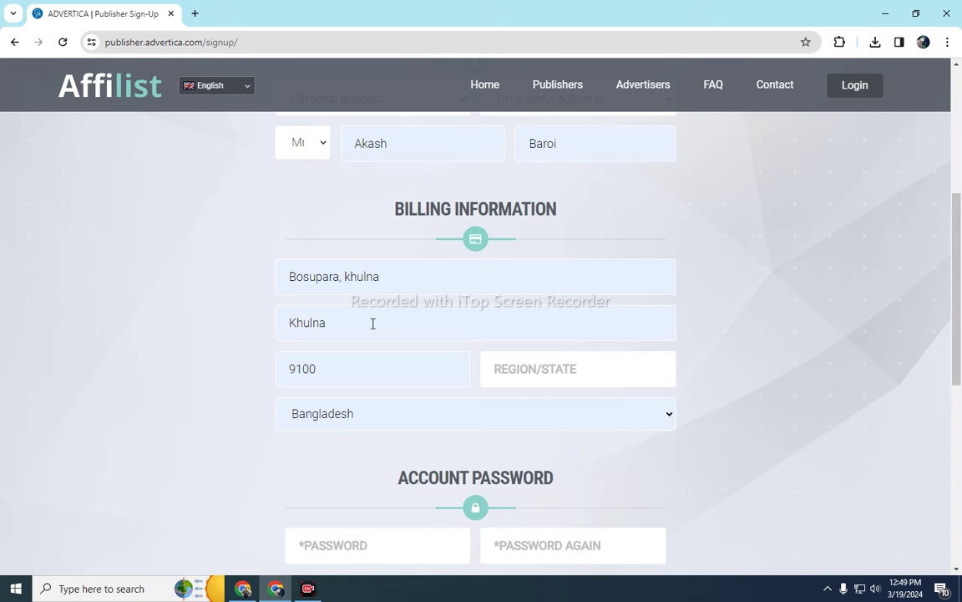
pyautogui.scroll(-1, 372, 323)
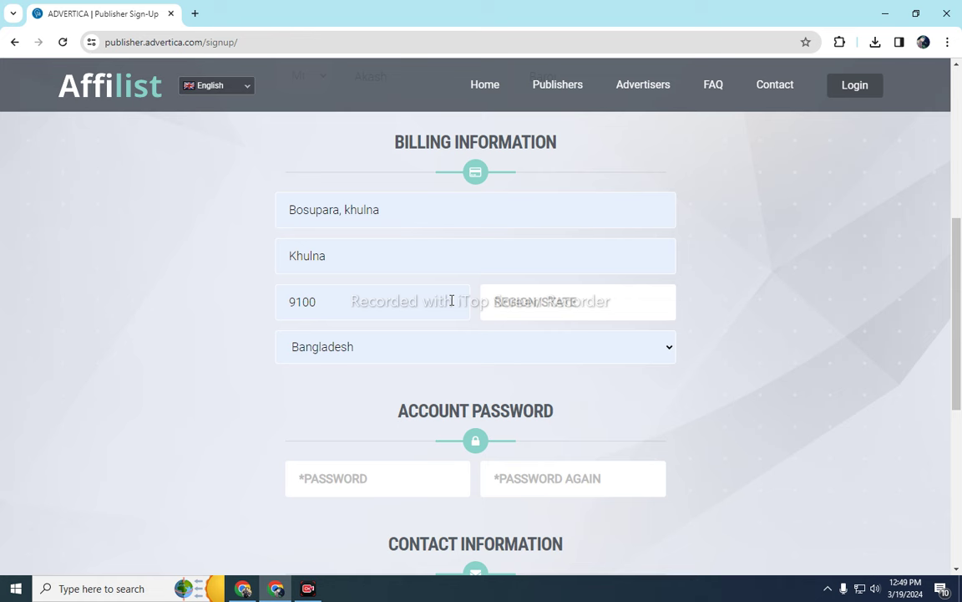
pyautogui.scroll(3, 451, 301)
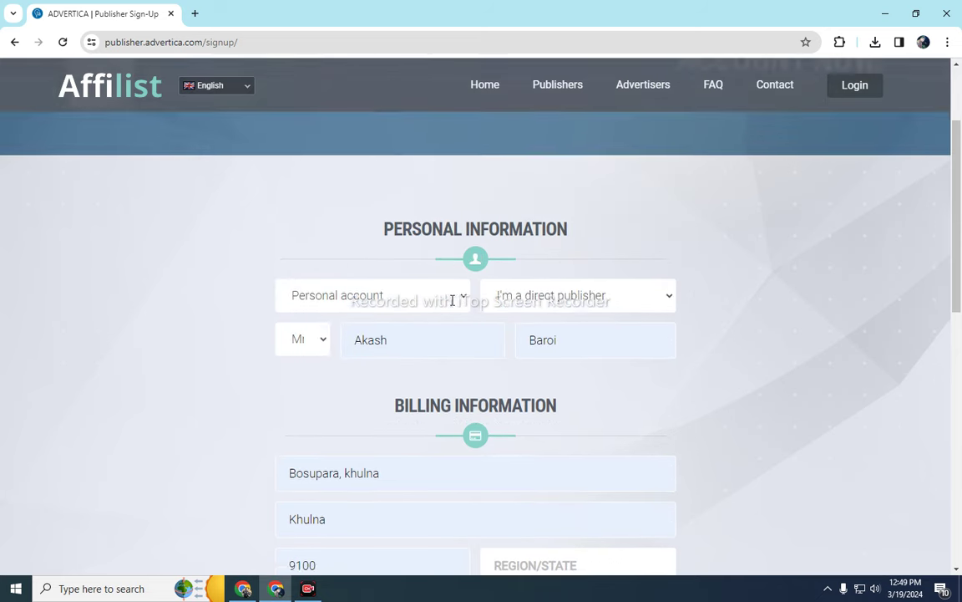
pyautogui.scroll(-3, 583, 389)
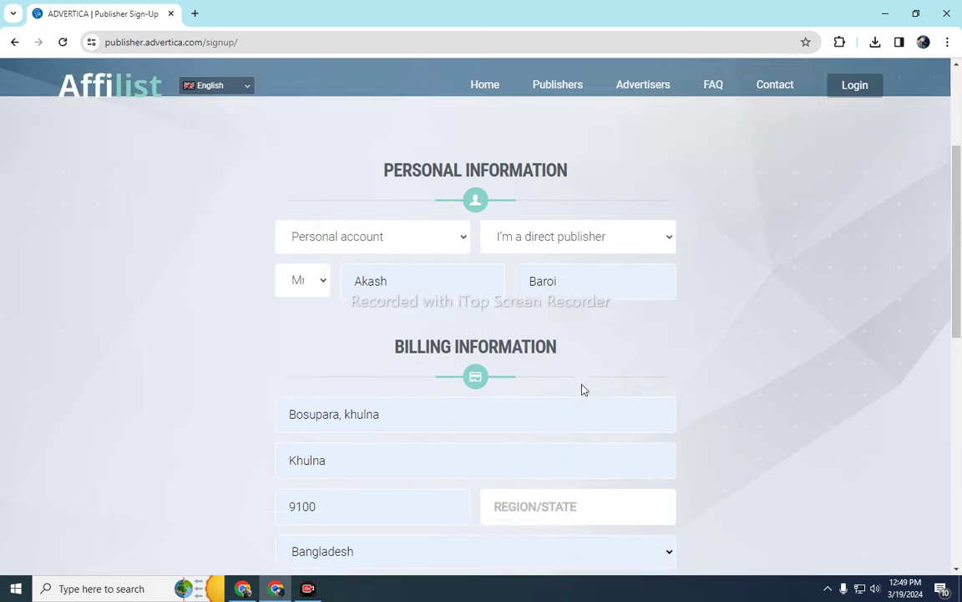
pyautogui.click(570, 375)
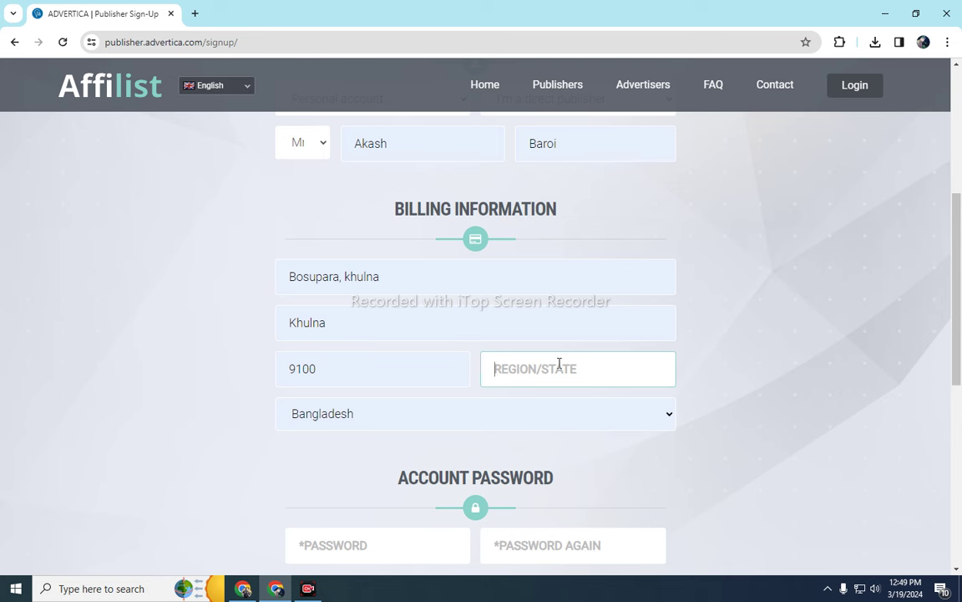
pyautogui.write('Khulna')
# - Enter the account password and repeat it in the password confirmation field
pyautogui.scroll(-1, 552, 371)
pyautogui.scroll(-2, 367, 363)
pyautogui.click(379, 349)
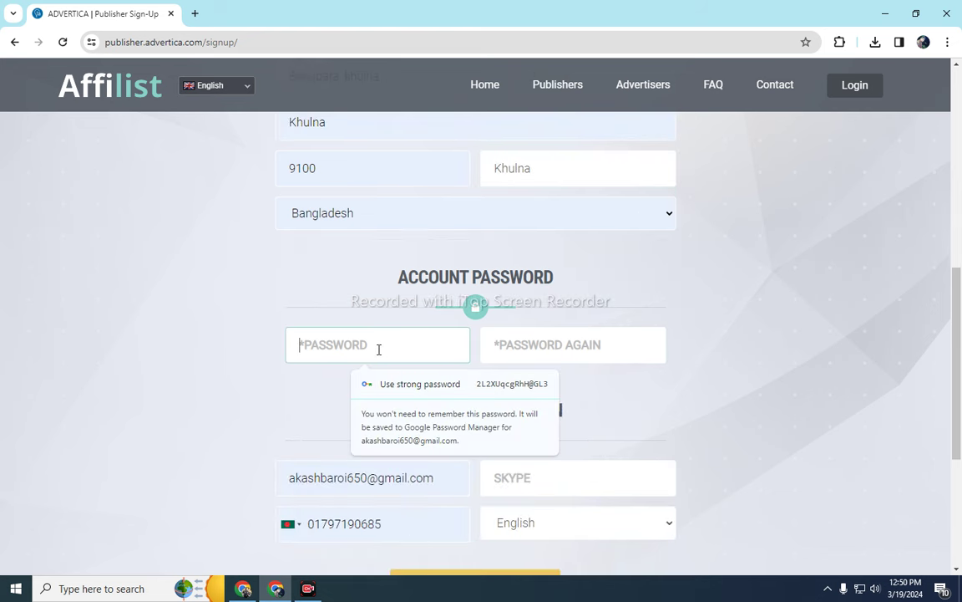
pyautogui.write('•••••••')
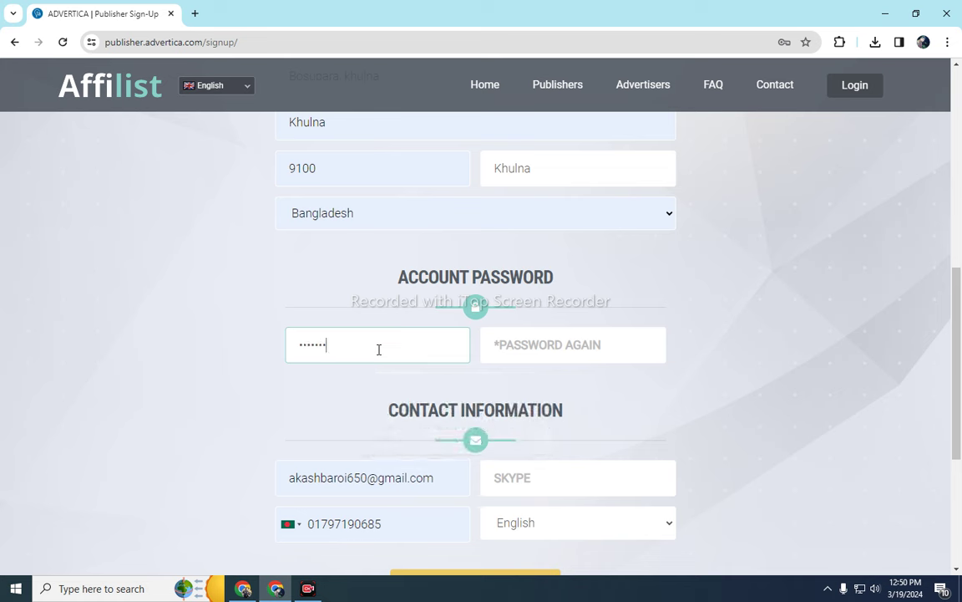
pyautogui.click(543, 345)
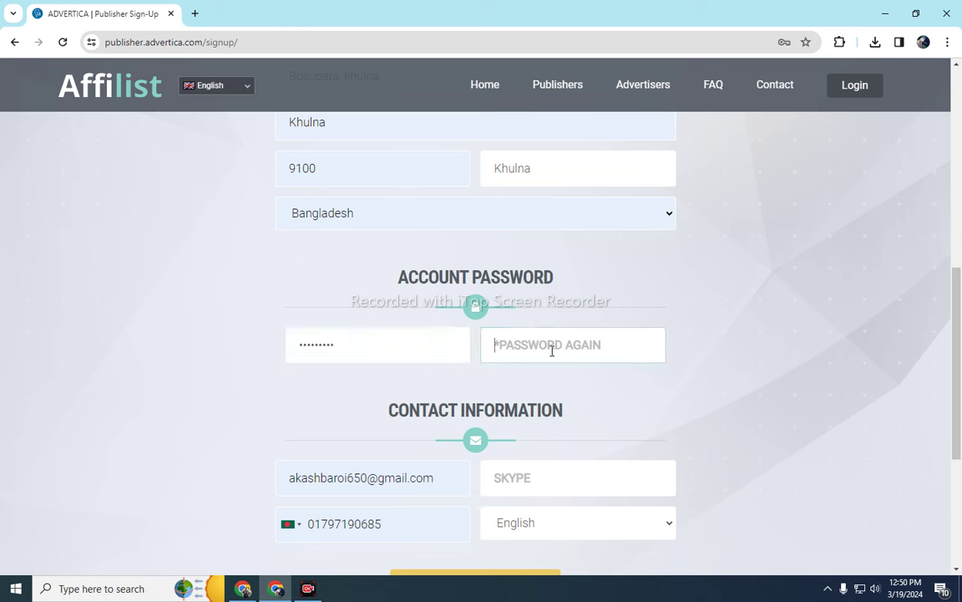
pyautogui.write('•••••••')
# - Review the completed form and check the e-mail, Skype and phone number fields in the contact information
pyautogui.scroll(5, 545, 344)
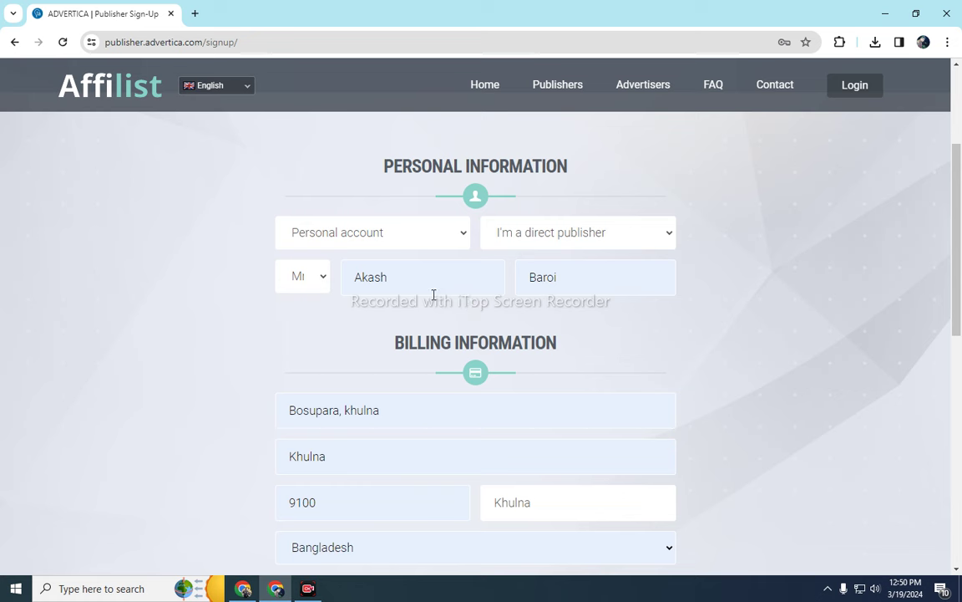
pyautogui.scroll(-8, 458, 347)
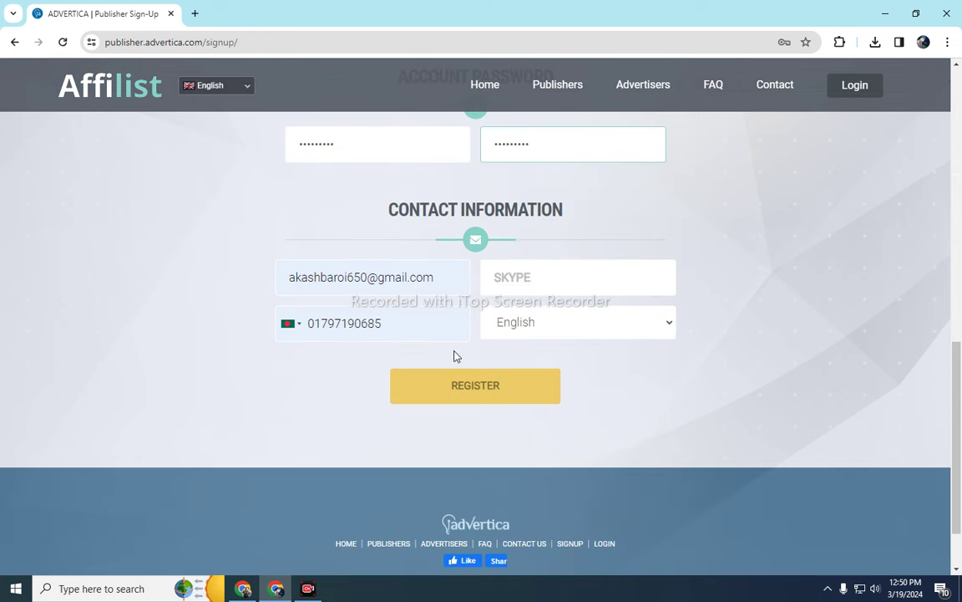
pyautogui.click(397, 278)
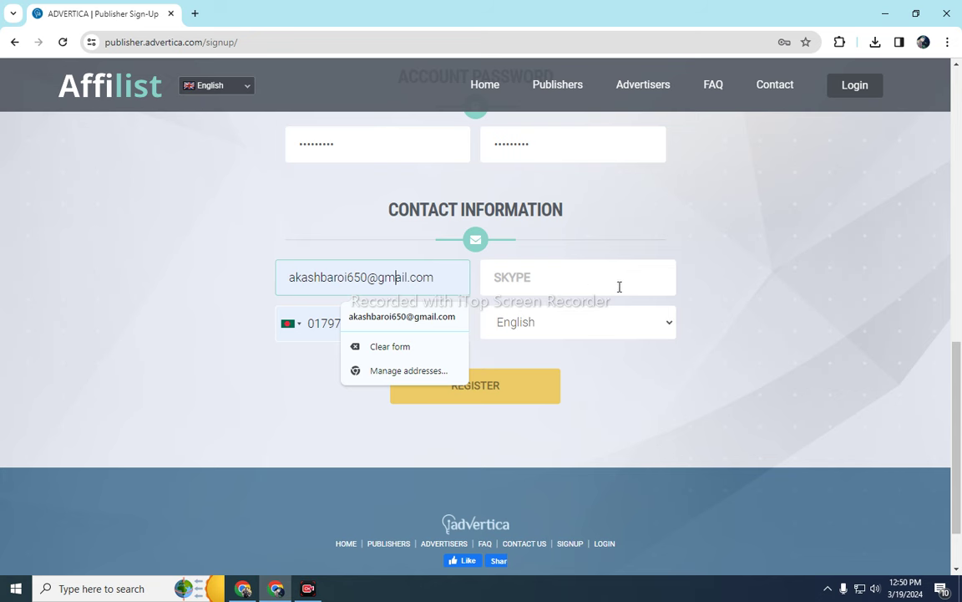
pyautogui.scroll(1, 627, 284)
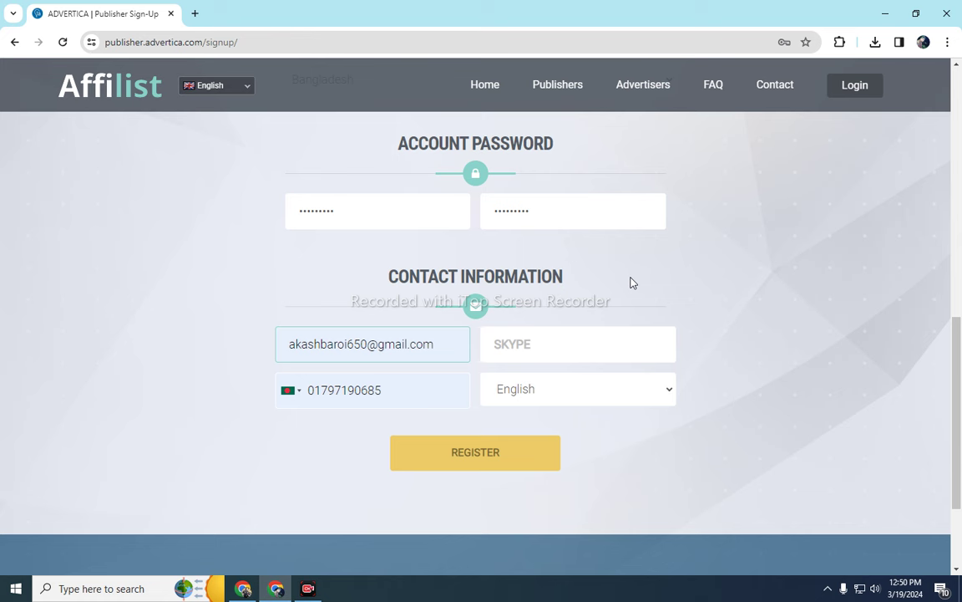
pyautogui.click(290, 343)
pyautogui.moveTo(290, 344); pyautogui.dragTo(434, 344)
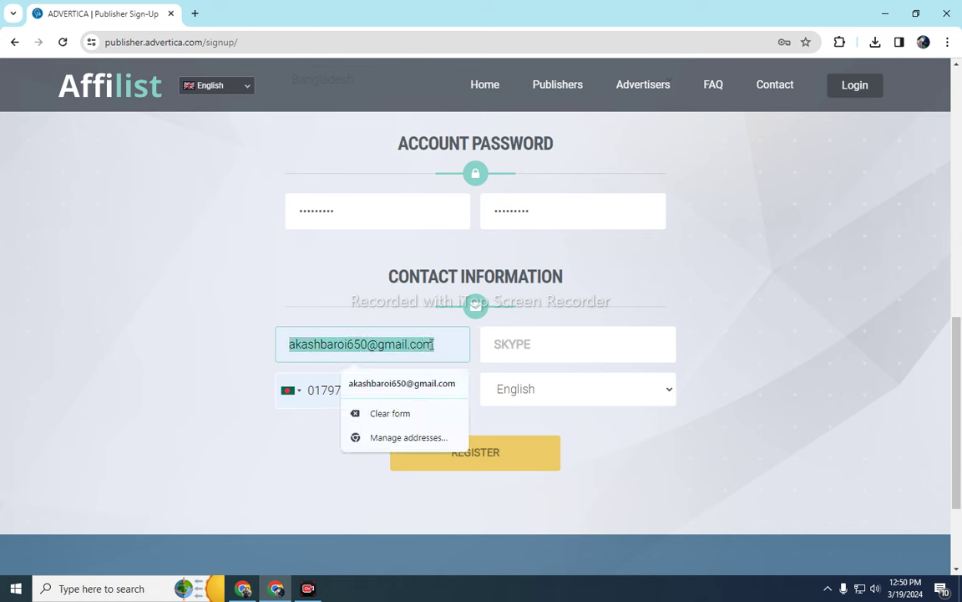
pyautogui.click(529, 347)
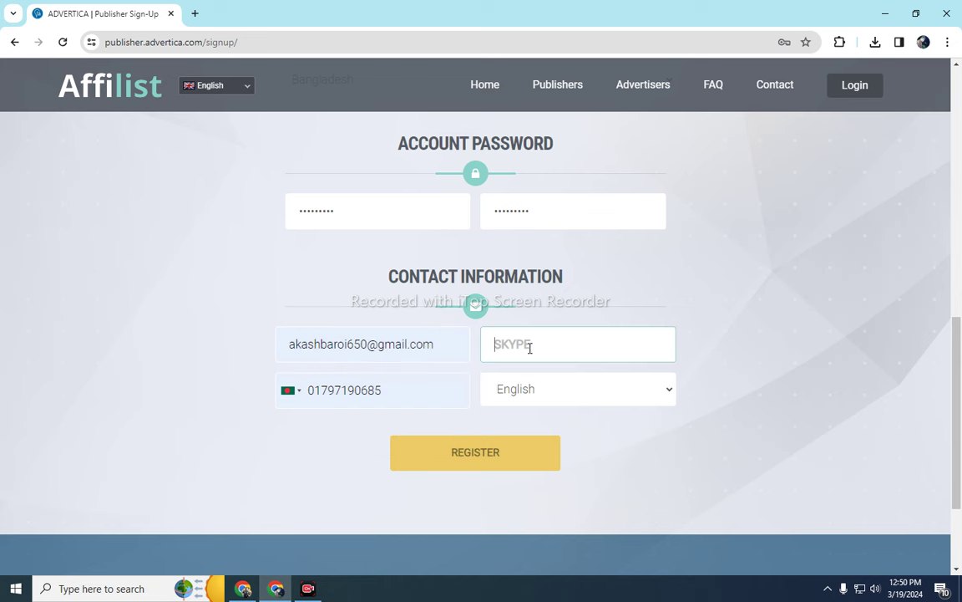
pyautogui.moveTo(384, 390); pyautogui.dragTo(305, 385)
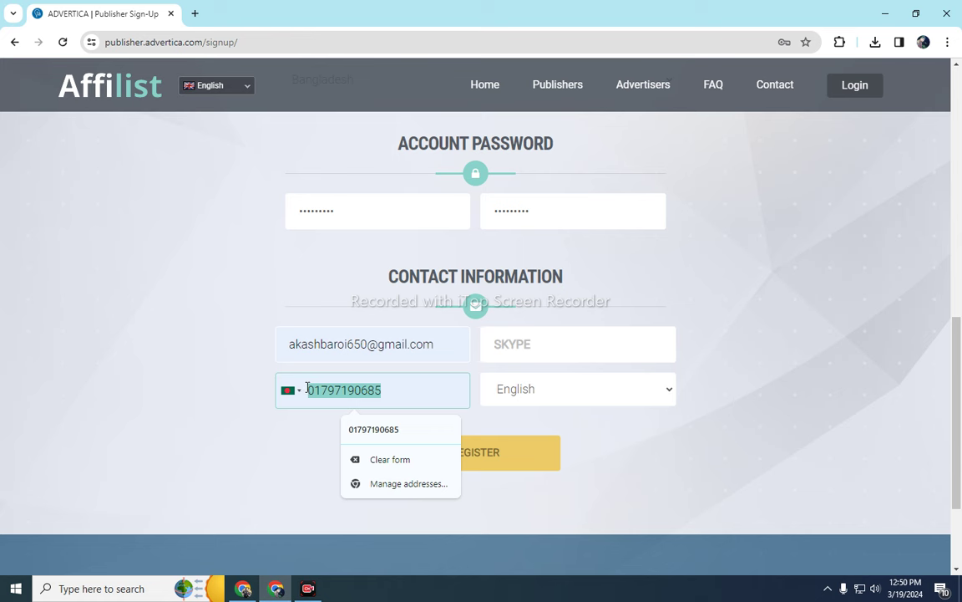
# - Check the phone number field in the contact information and choose English as the contact language
pyautogui.click(328, 452)
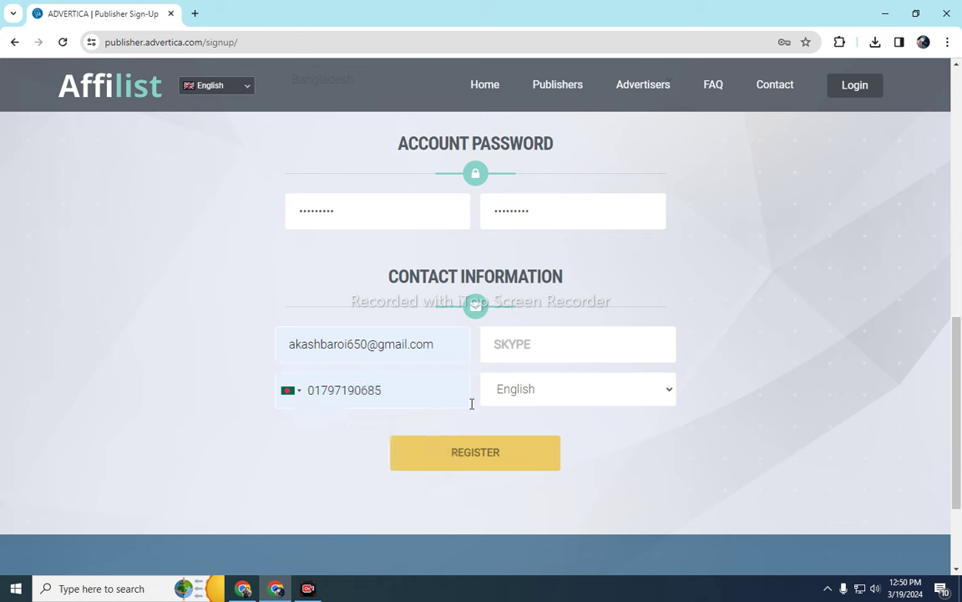
pyautogui.click(397, 390)
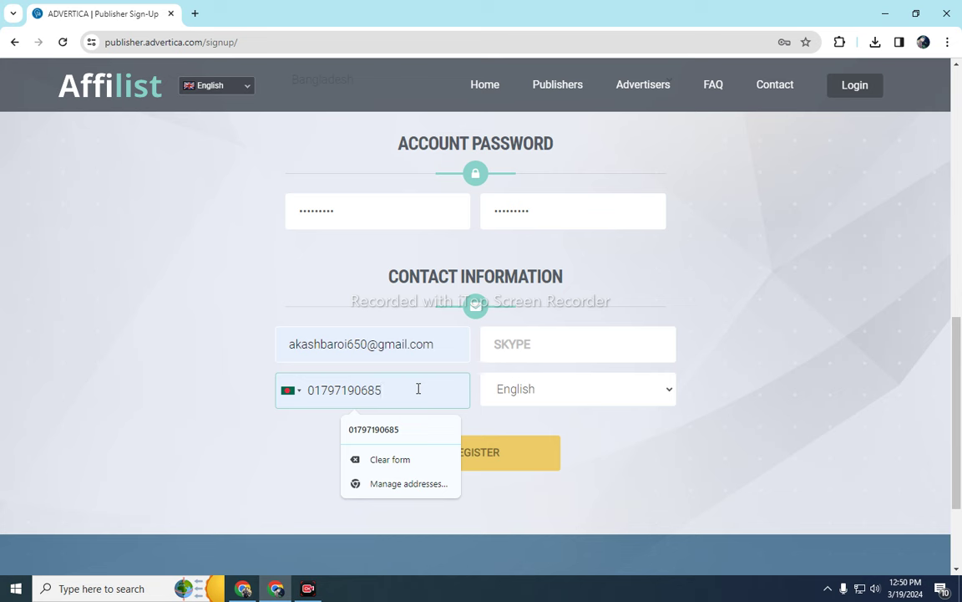
pyautogui.click(520, 391)
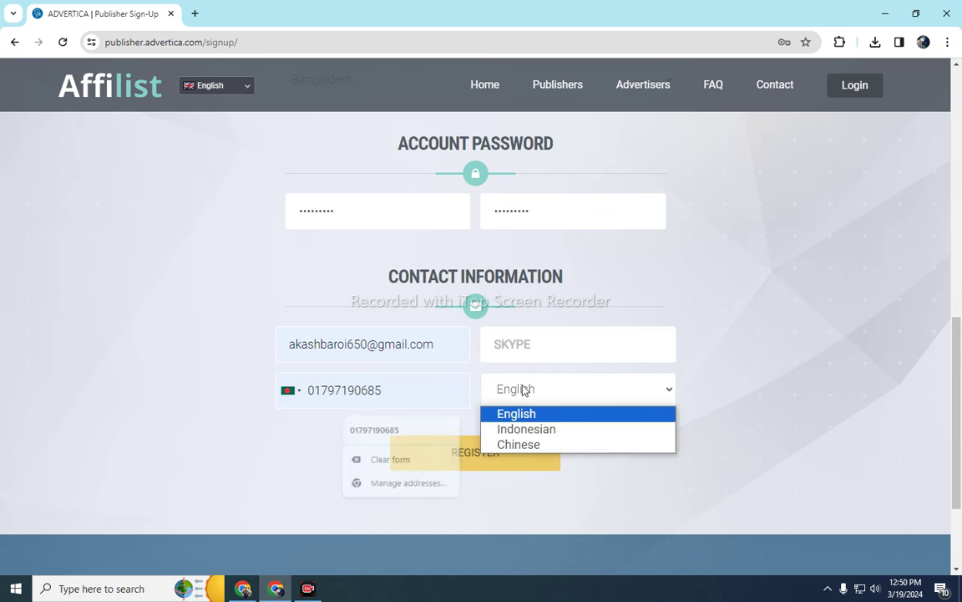
pyautogui.click(516, 414)
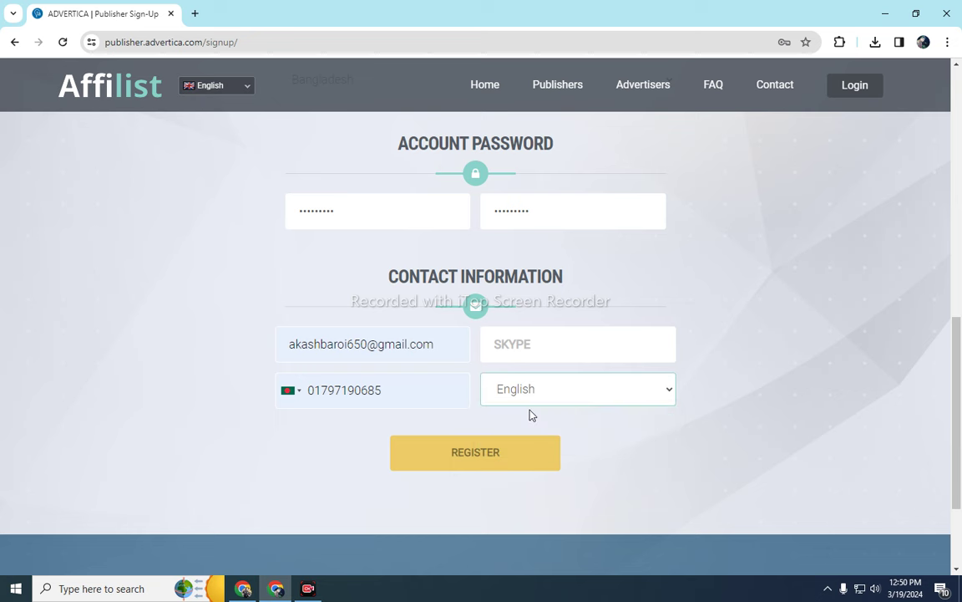
# - Review the personal information section and check the options offered for the publisher type
pyautogui.scroll(8, 510, 387)
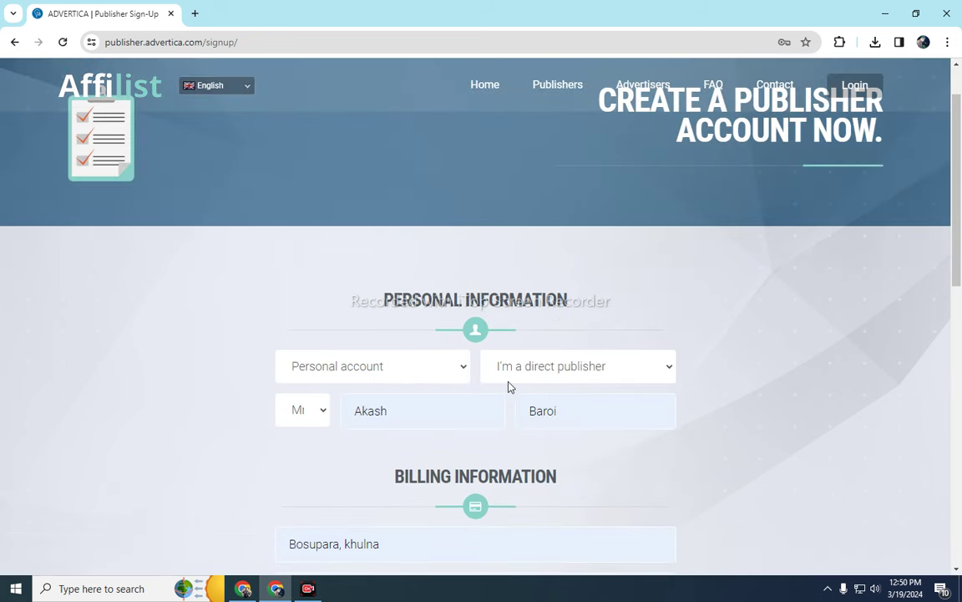
pyautogui.scroll(-1, 507, 380)
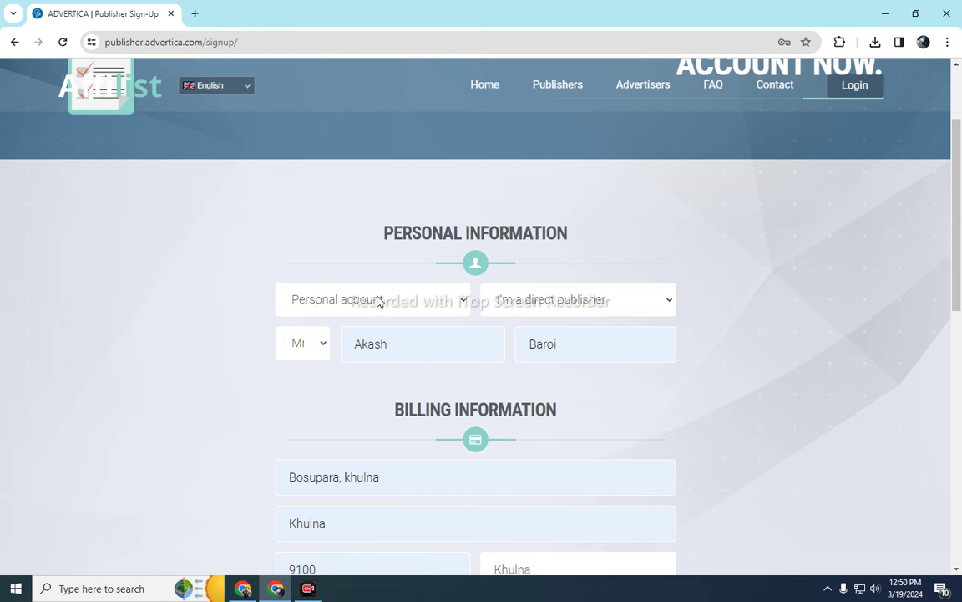
pyautogui.scroll(-1, 501, 292)
pyautogui.scroll(-2, 529, 316)
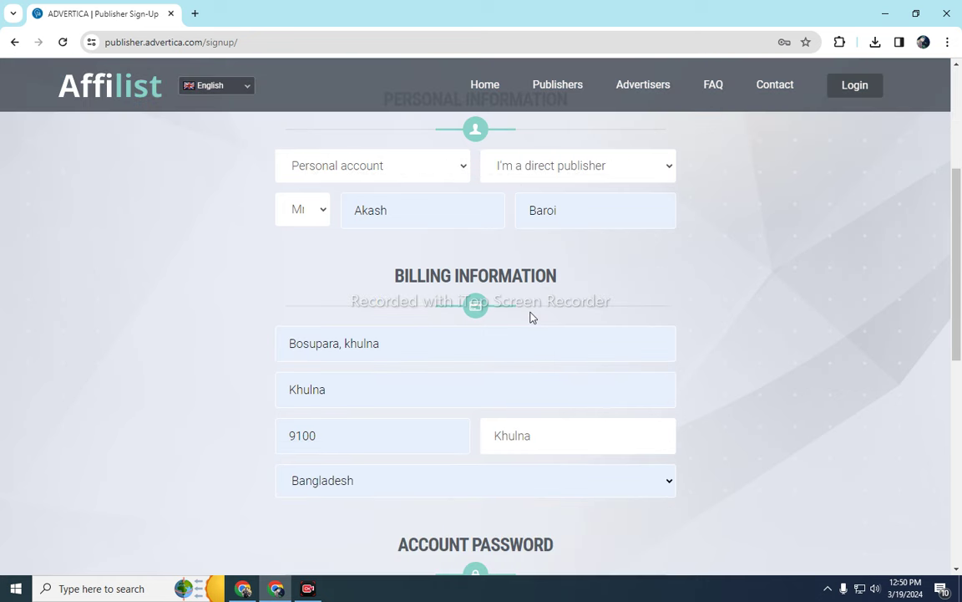
pyautogui.click(533, 166)
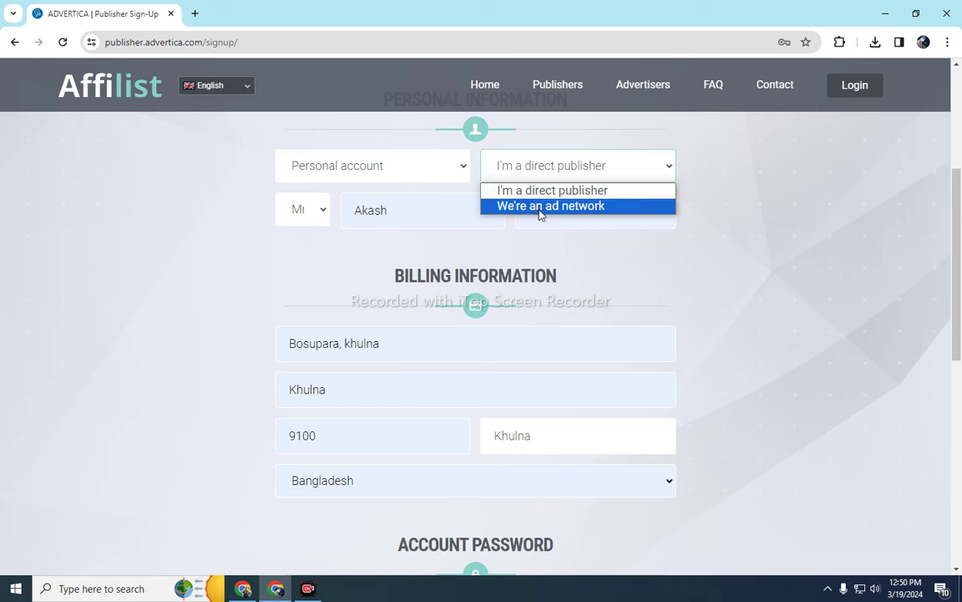
pyautogui.click(606, 246)
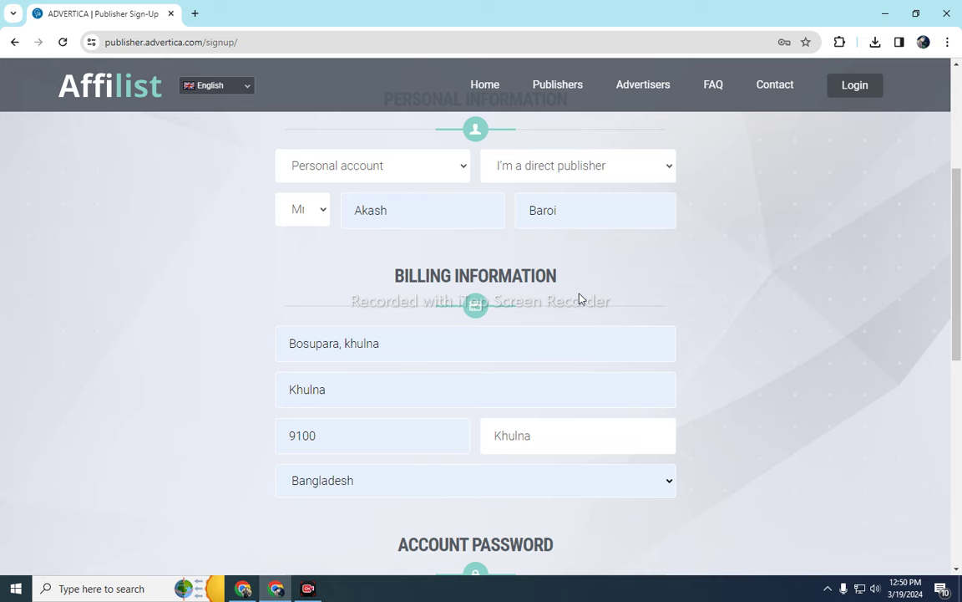
# - Review the billing information, checking the city, postal code and region fields, and look over the password section
pyautogui.scroll(-2, 582, 313)
pyautogui.scroll(2, 564, 282)
pyautogui.scroll(-1, 467, 285)
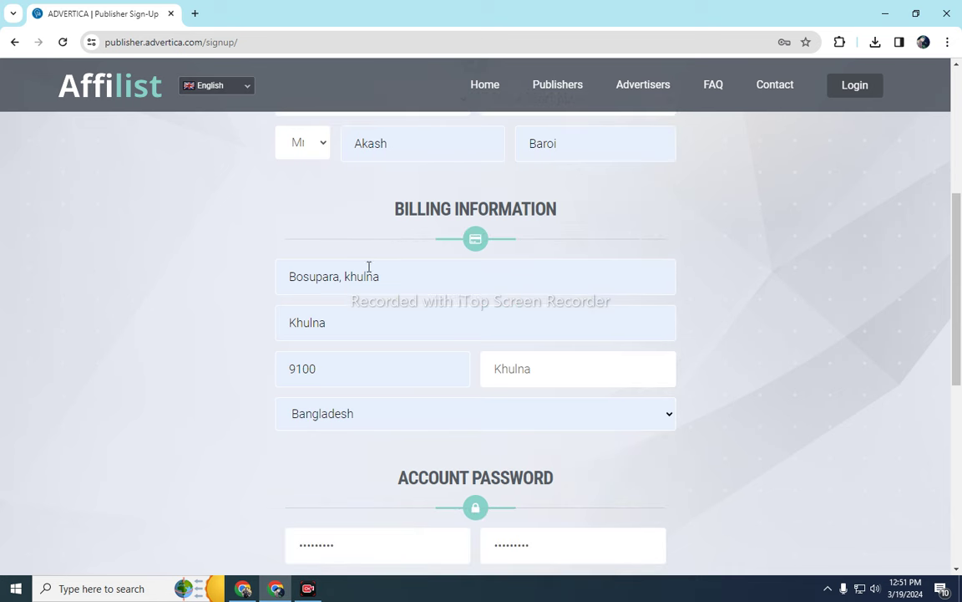
pyautogui.scroll(-1, 419, 281)
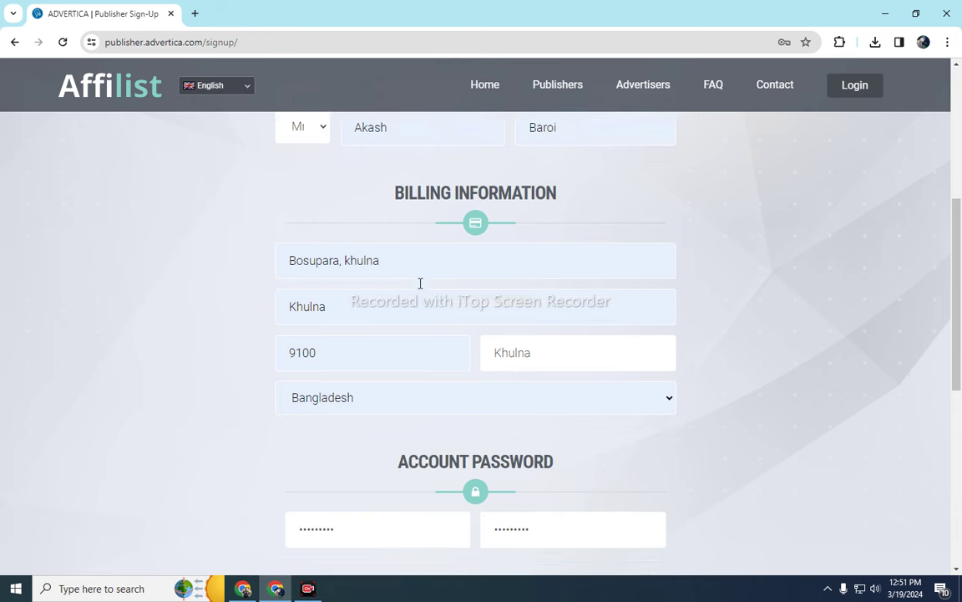
pyautogui.click(385, 255)
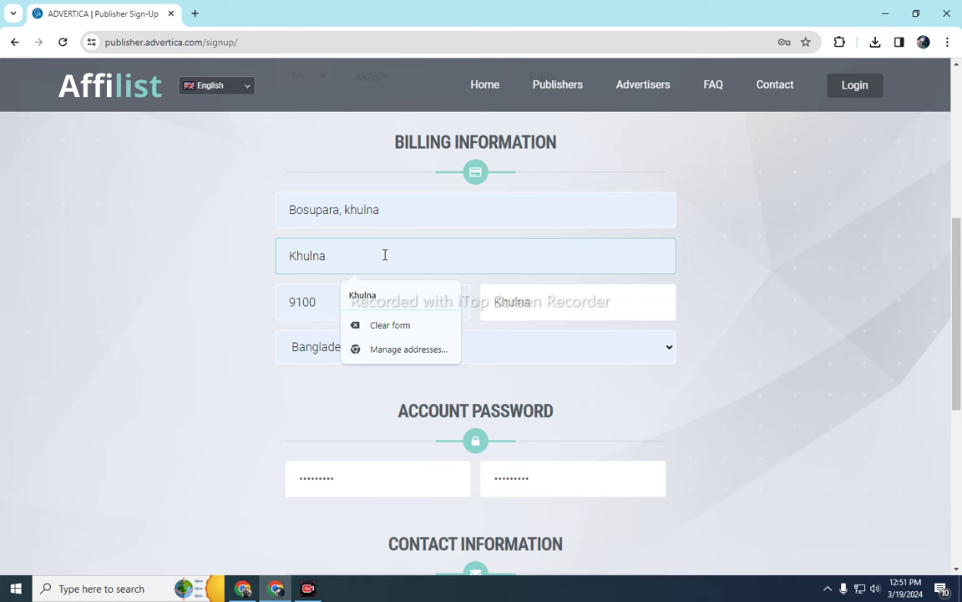
pyautogui.click(329, 308)
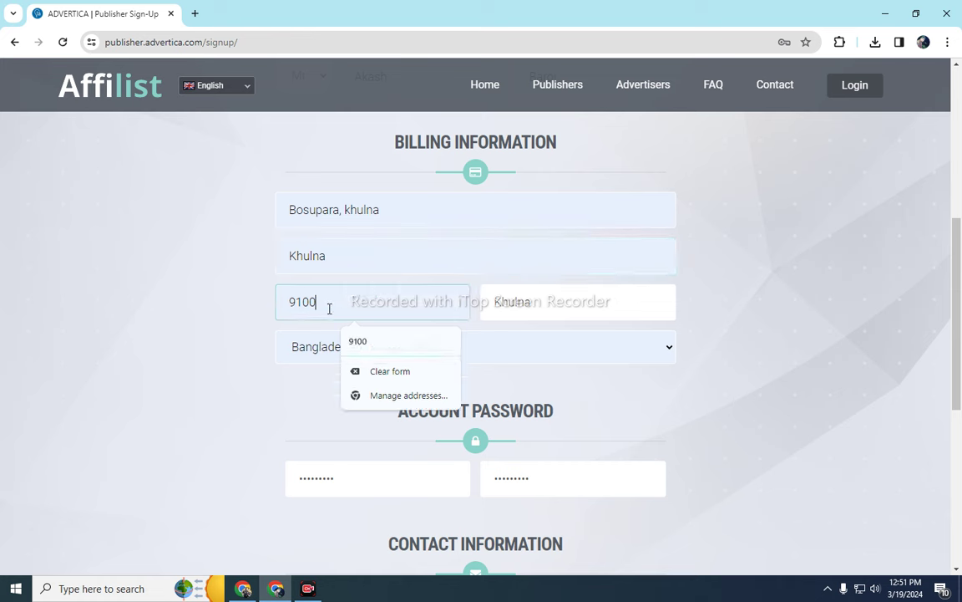
pyautogui.click(563, 303)
pyautogui.scroll(-1, 563, 303)
pyautogui.scroll(-2, 422, 301)
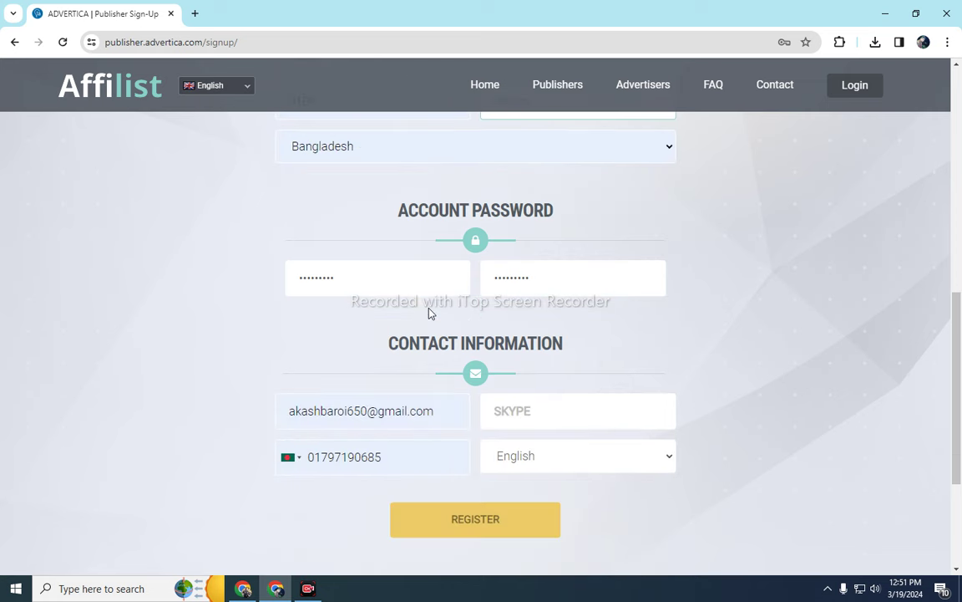
# - Recheck the e-mail, Skype, phone and language fields in the contact information and submit the registration
pyautogui.scroll(-2, 419, 298)
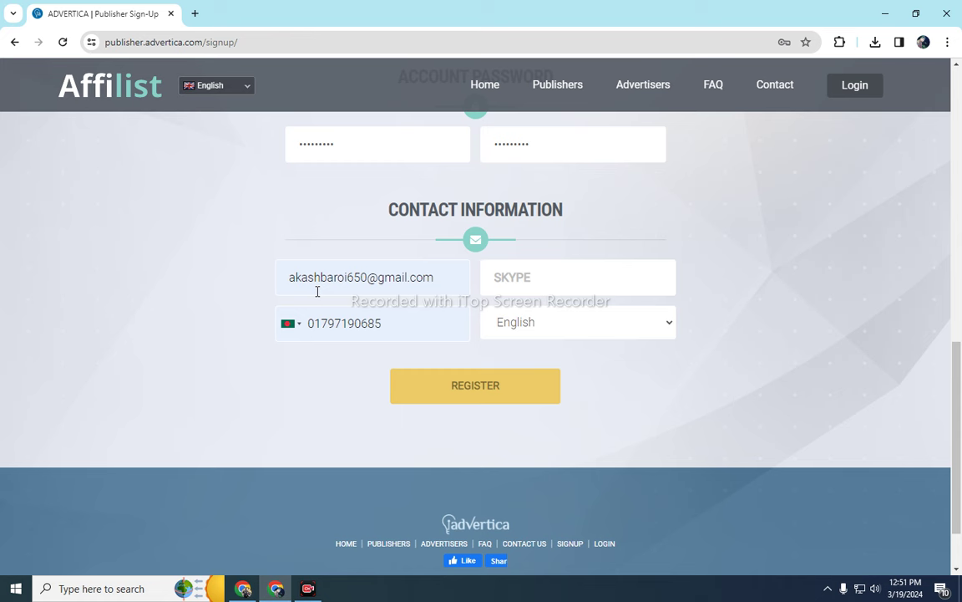
pyautogui.click(322, 275)
pyautogui.moveTo(434, 276); pyautogui.dragTo(290, 277)
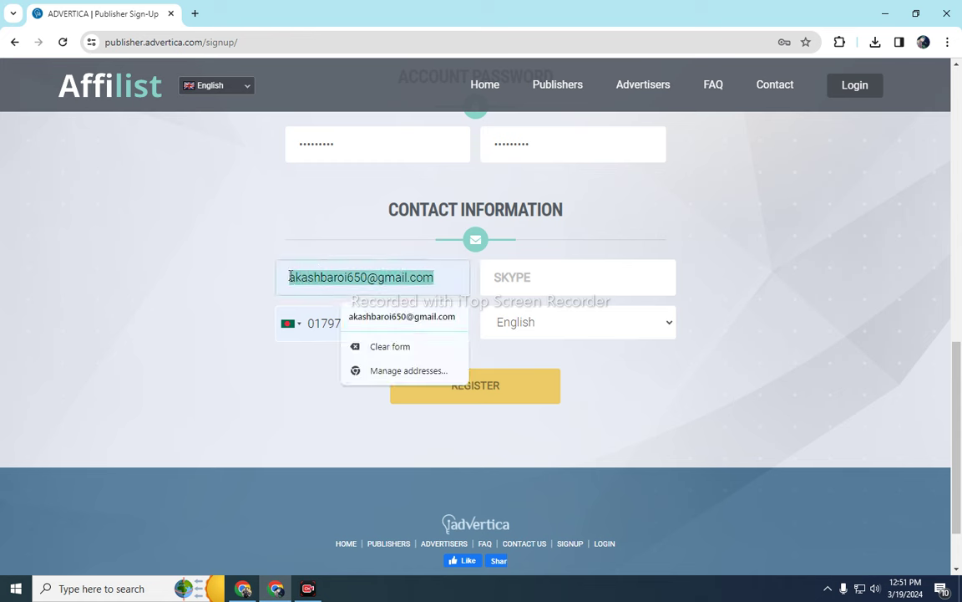
pyautogui.click(527, 279)
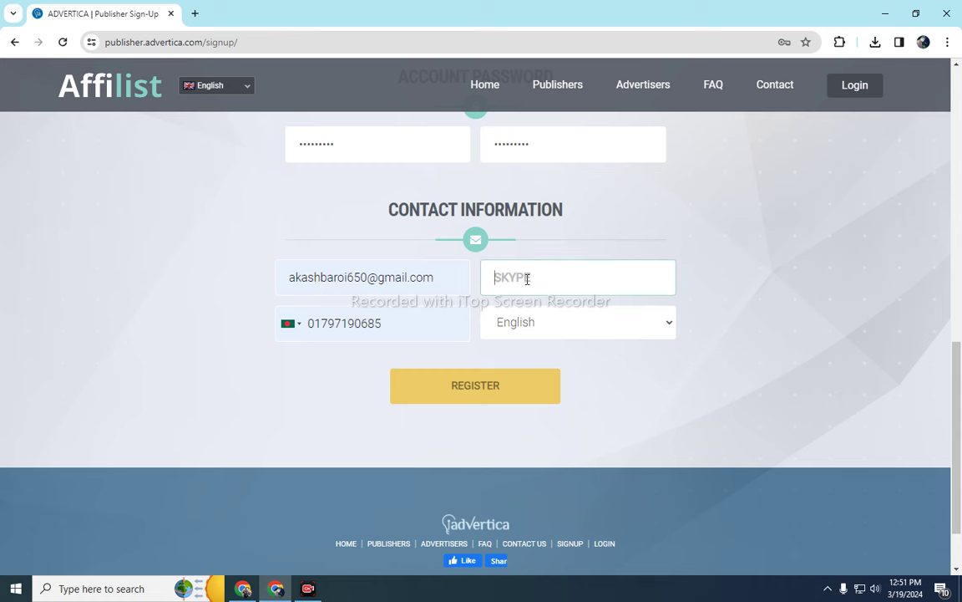
pyautogui.click(390, 328)
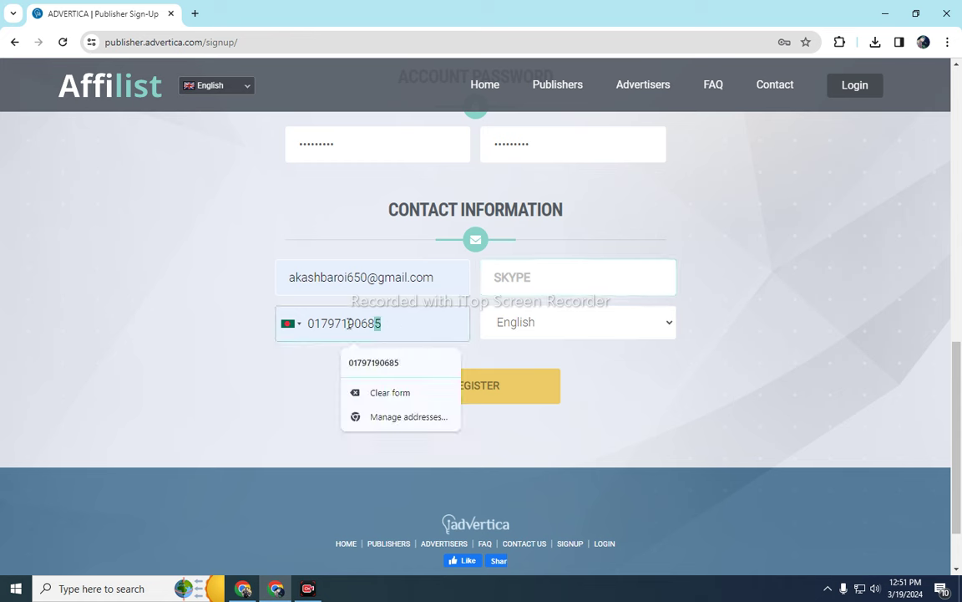
pyautogui.hotkey('ctrl', 'a')
pyautogui.press('Right')
pyautogui.click(550, 328)
pyautogui.click(332, 386)
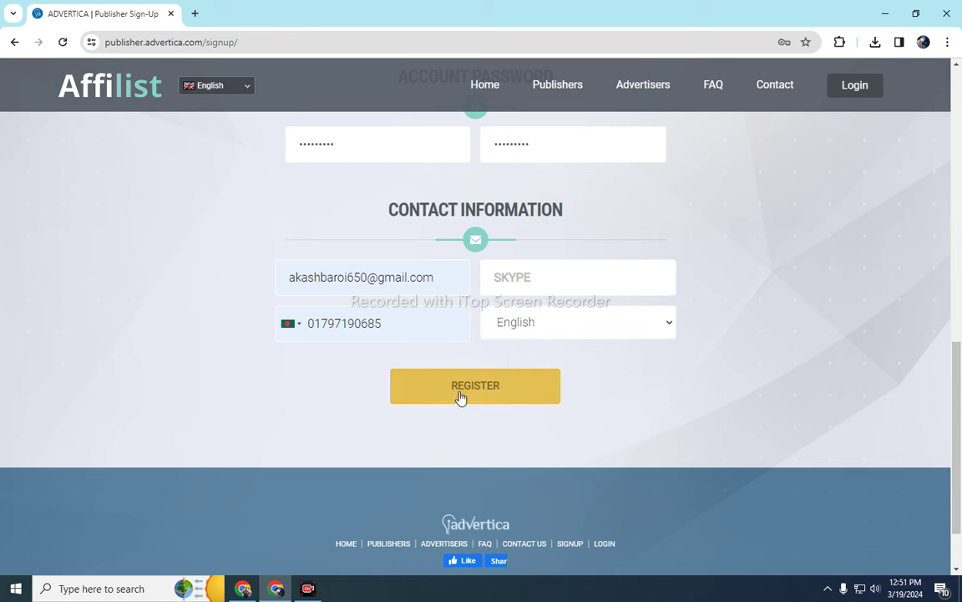
pyautogui.click(518, 396)
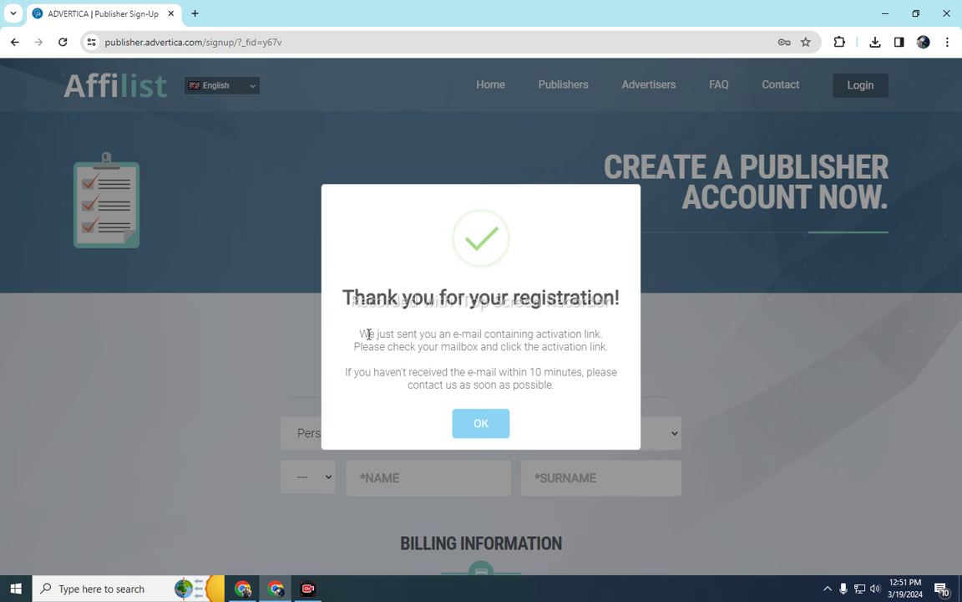
# - Read the registration notice's instructions about the activation link
pyautogui.moveTo(361, 335); pyautogui.dragTo(607, 349)
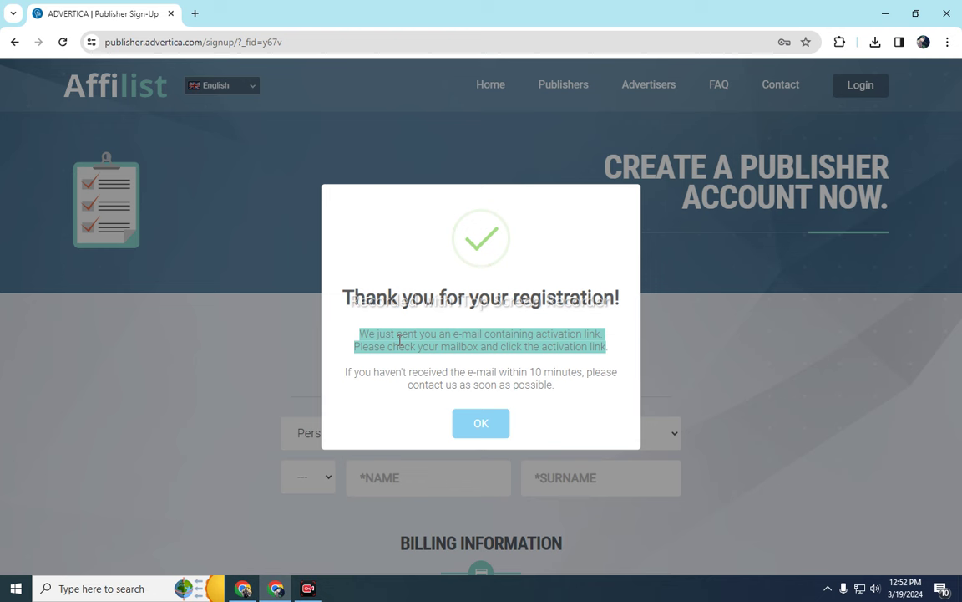
pyautogui.click(361, 337)
pyautogui.moveTo(359, 333); pyautogui.dragTo(545, 330)
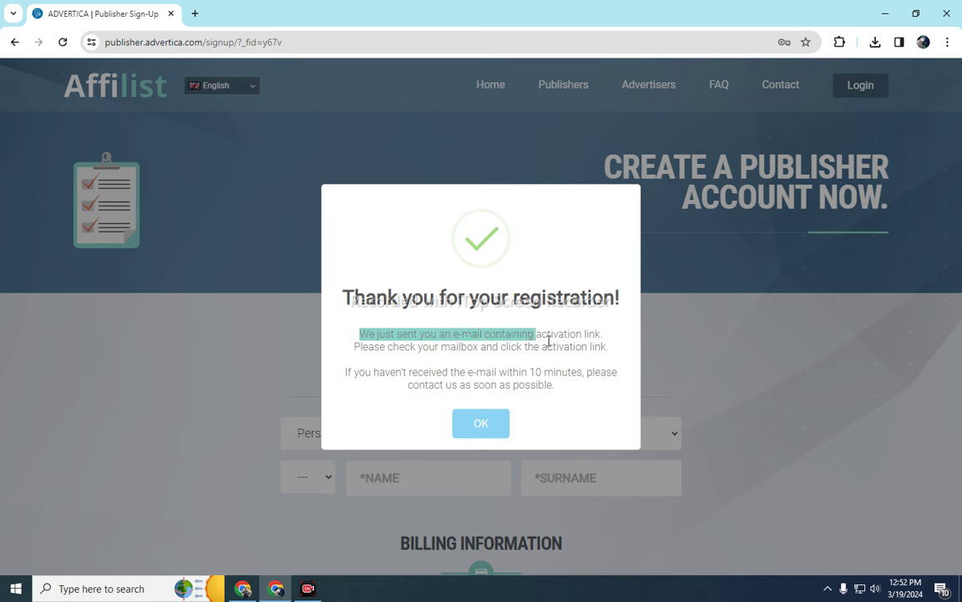
pyautogui.click(195, 13)
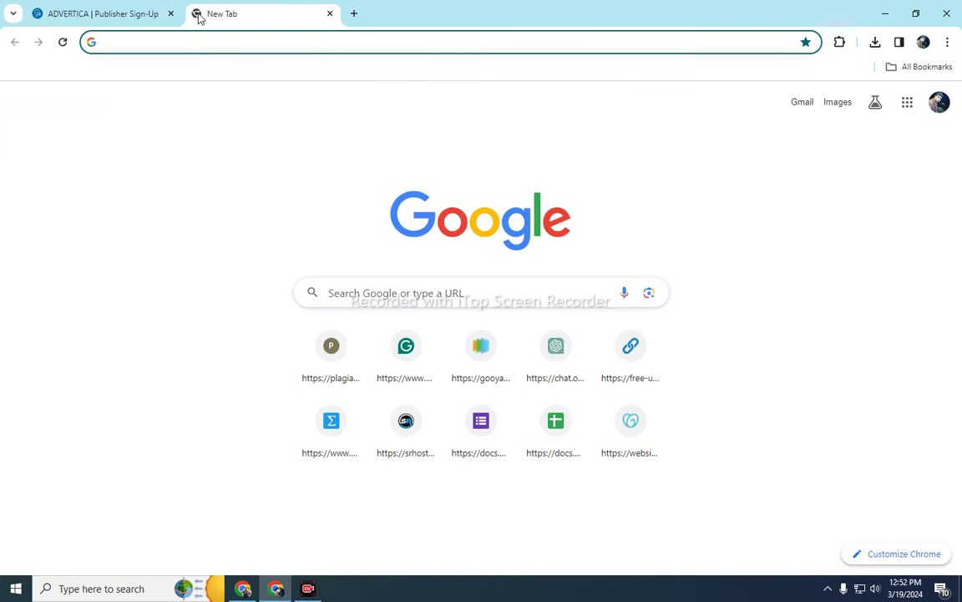
pyautogui.click(806, 107)
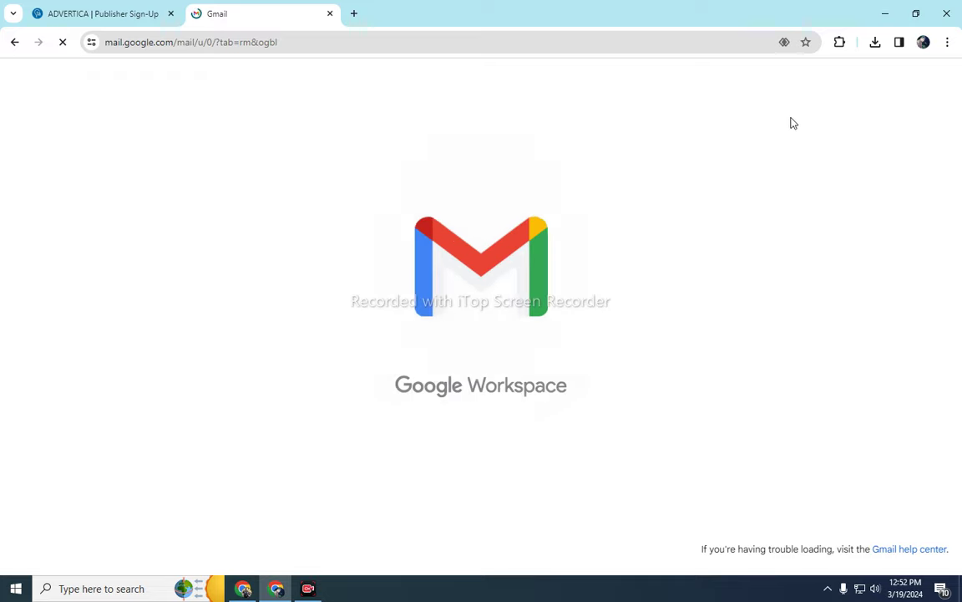
pyautogui.click(117, 8)
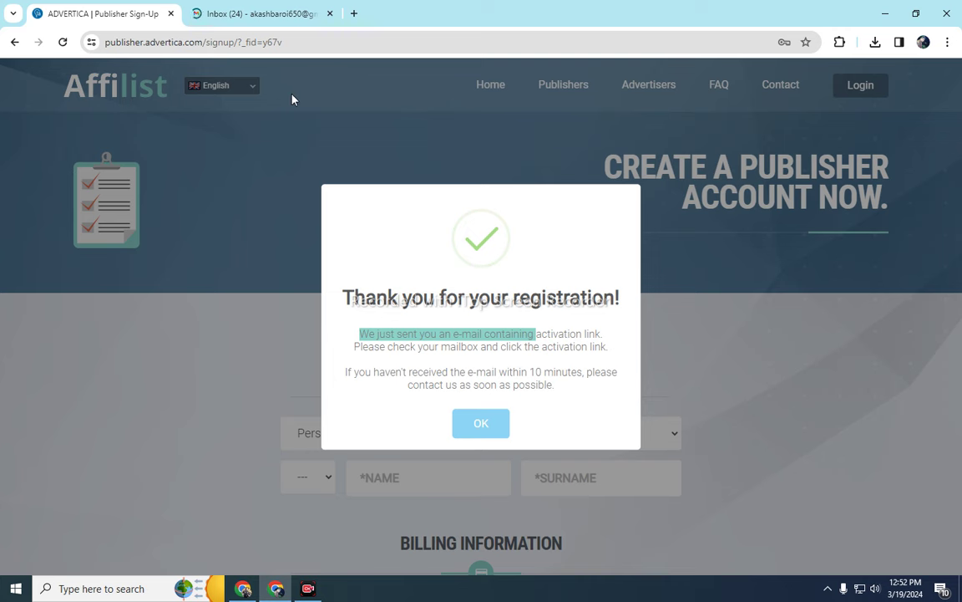
pyautogui.click(261, 13)
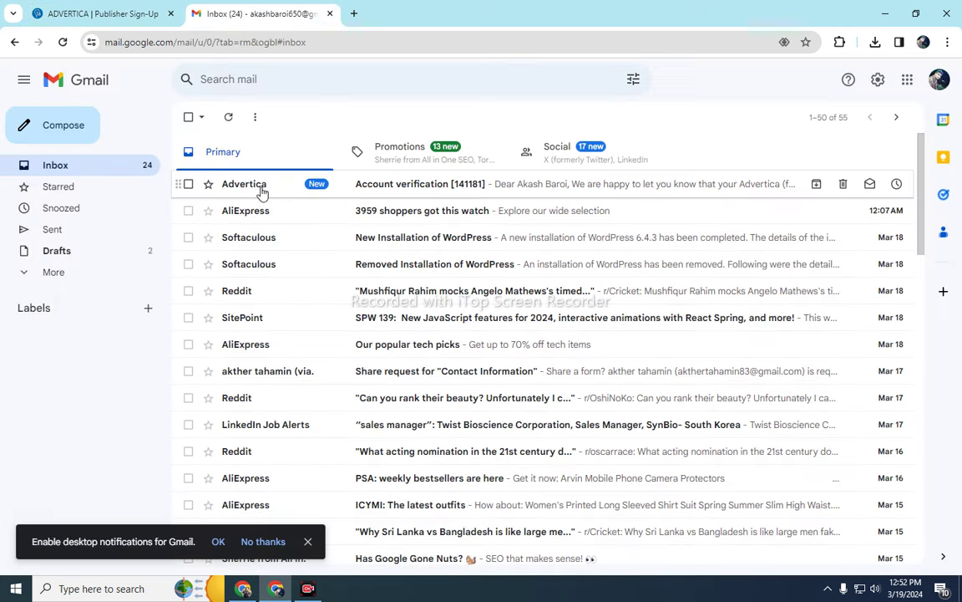
pyautogui.click(407, 191)
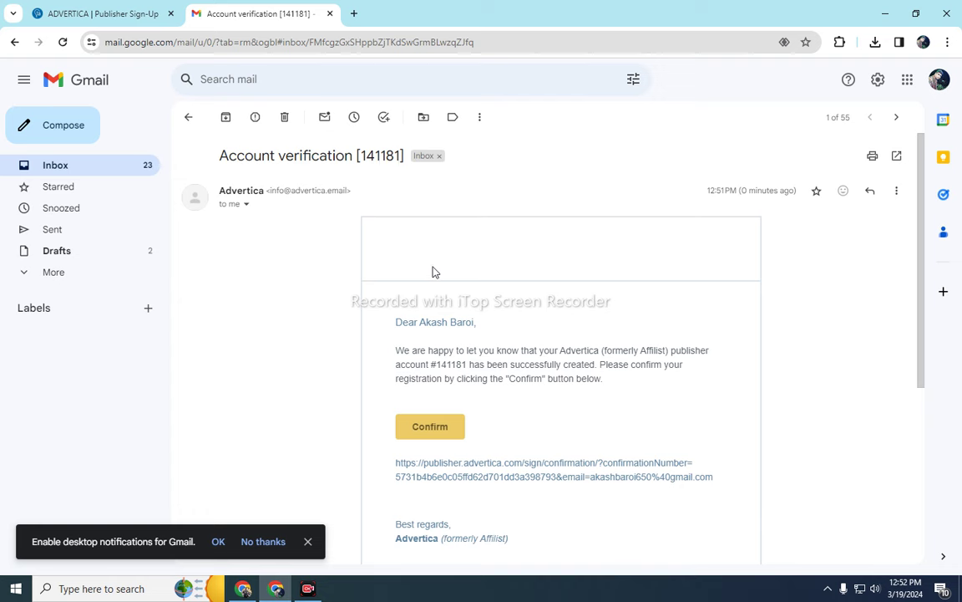
pyautogui.scroll(-1, 403, 336)
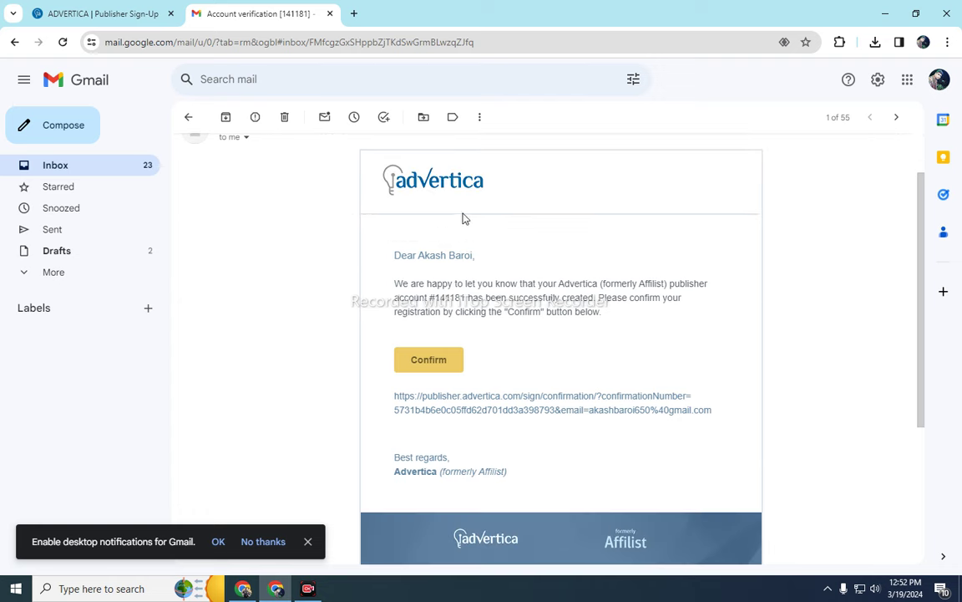
pyautogui.scroll(1, 447, 339)
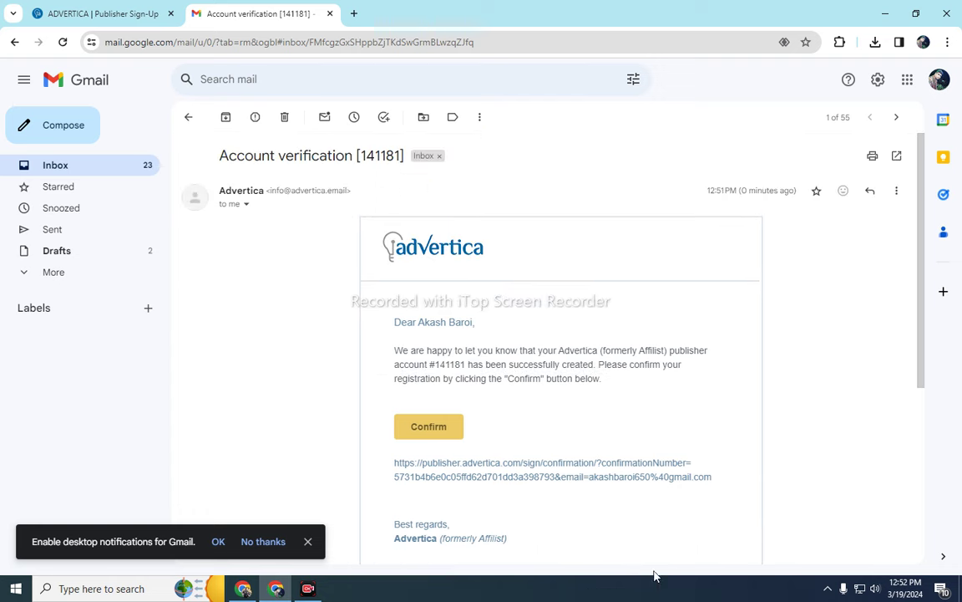
# - Capture the verification e-mail in the screenshot tool and draw a red arrow pointing to its Confirm button
pyautogui.click(828, 588)
pyautogui.click(854, 535)
pyautogui.moveTo(1, 16)
pyautogui.mouseDown()
pyautogui.moveTo(709, 322)
pyautogui.moveTo(941, 563)
pyautogui.moveTo(950, 531)
pyautogui.mouseUp()
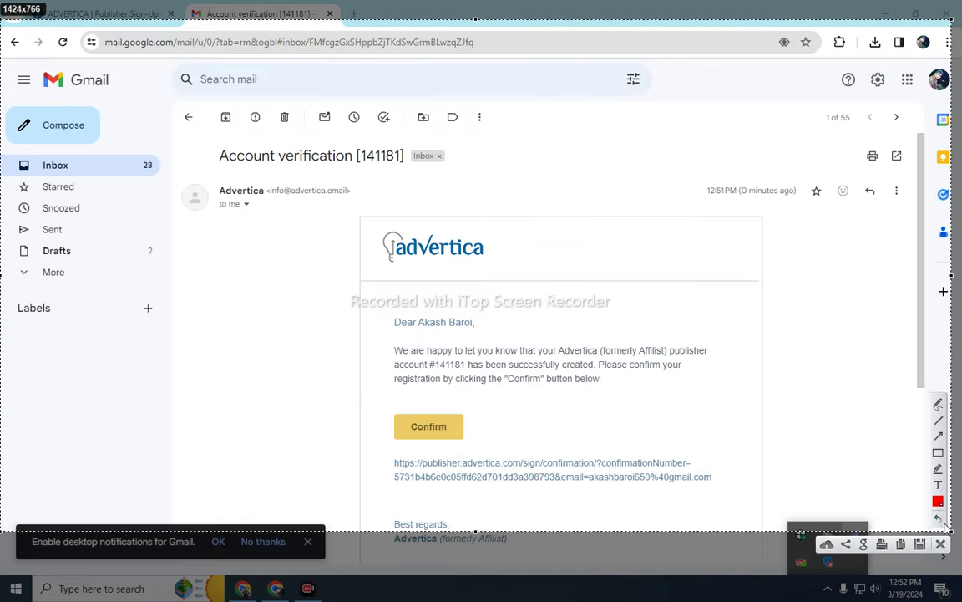
pyautogui.click(939, 436)
pyautogui.moveTo(574, 180); pyautogui.dragTo(438, 405)
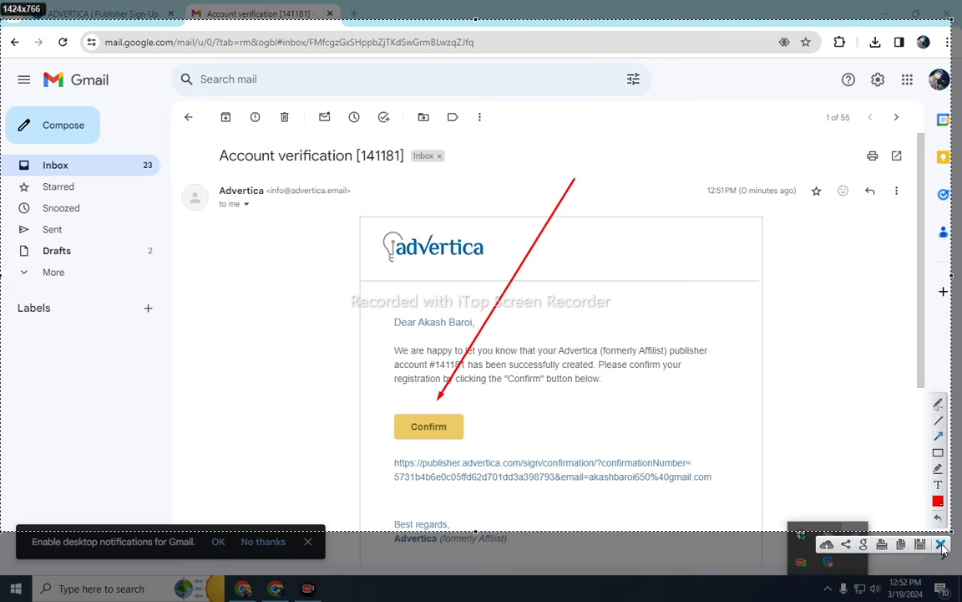
# - Confirm the registration from the verification e-mail and enter the account e-mail and password in the publisher login form
pyautogui.doubleClick(849, 493)
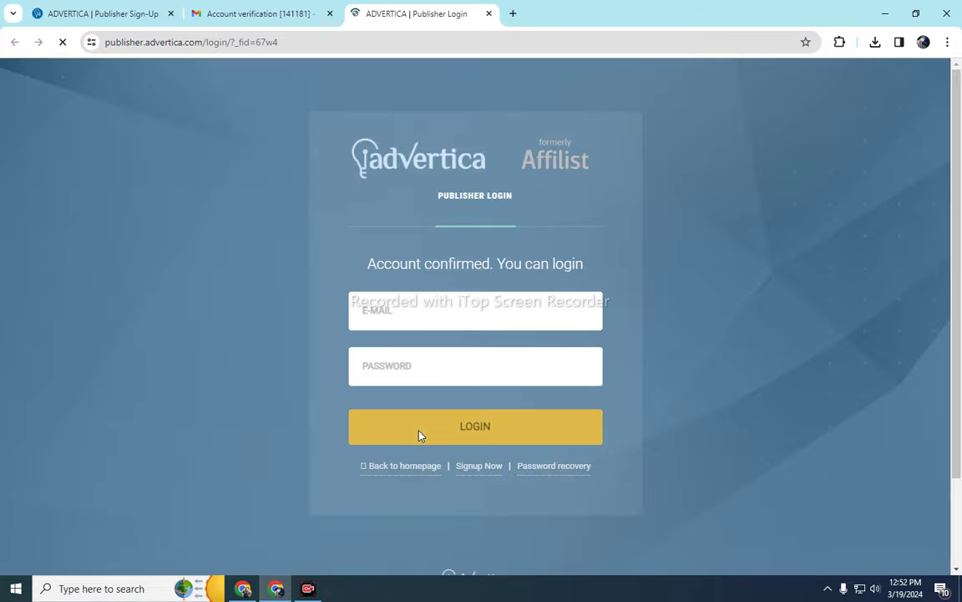
pyautogui.click(424, 305)
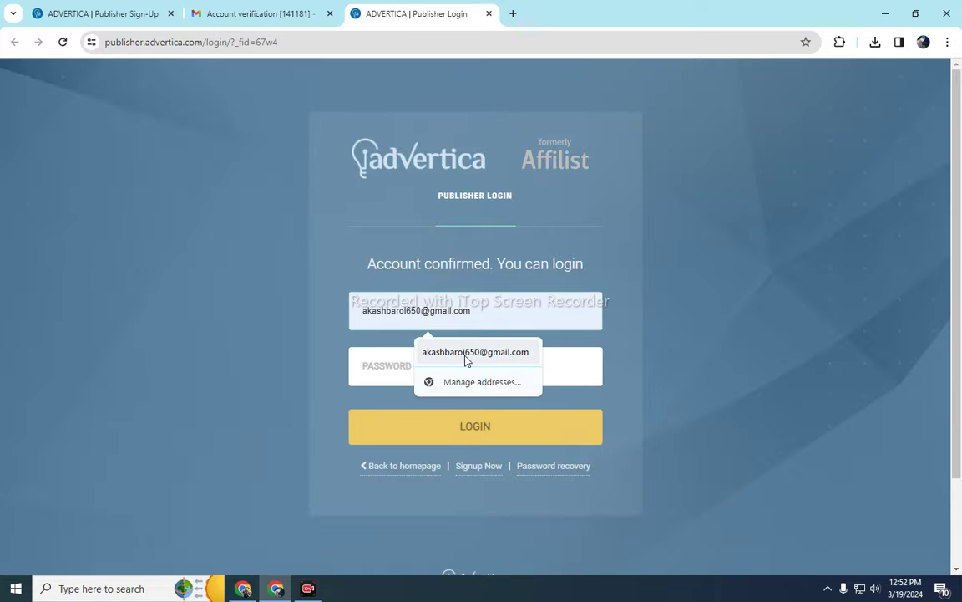
pyautogui.click(466, 355)
pyautogui.click(445, 368)
pyautogui.write('a')
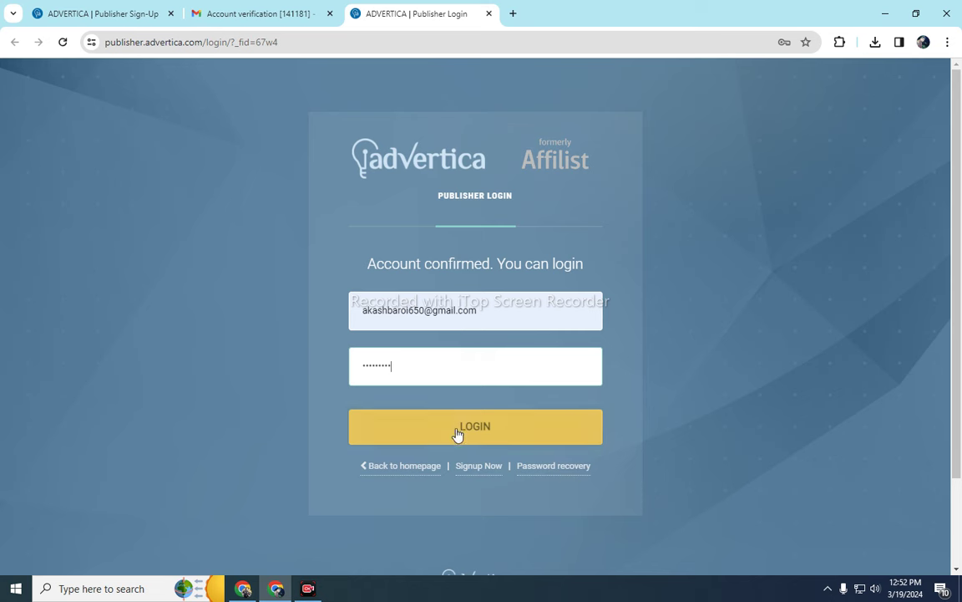
# - Log in to the publisher account with the credentials already entered and save them in the browser's password manager
pyautogui.click(138, 10)
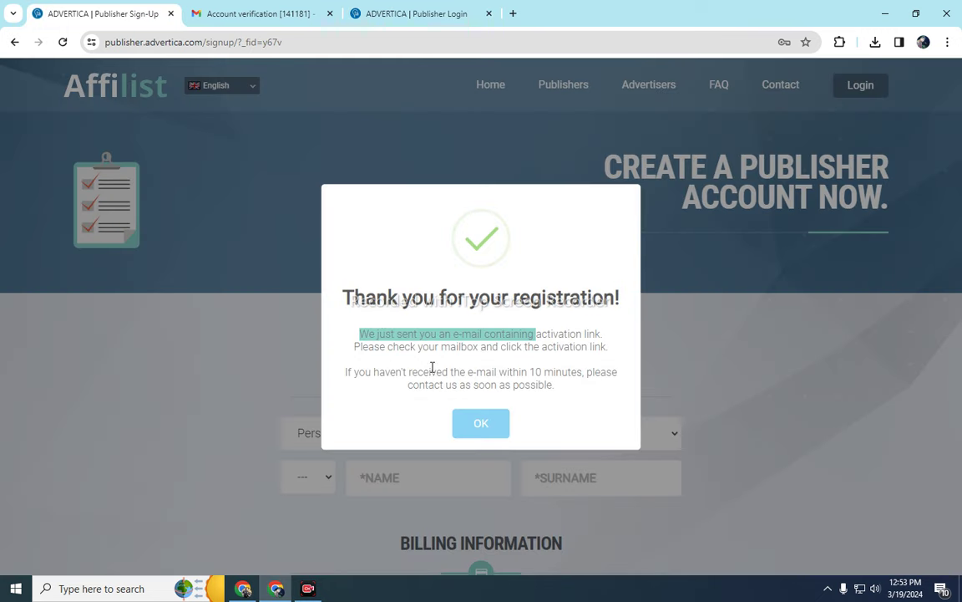
pyautogui.click(441, 15)
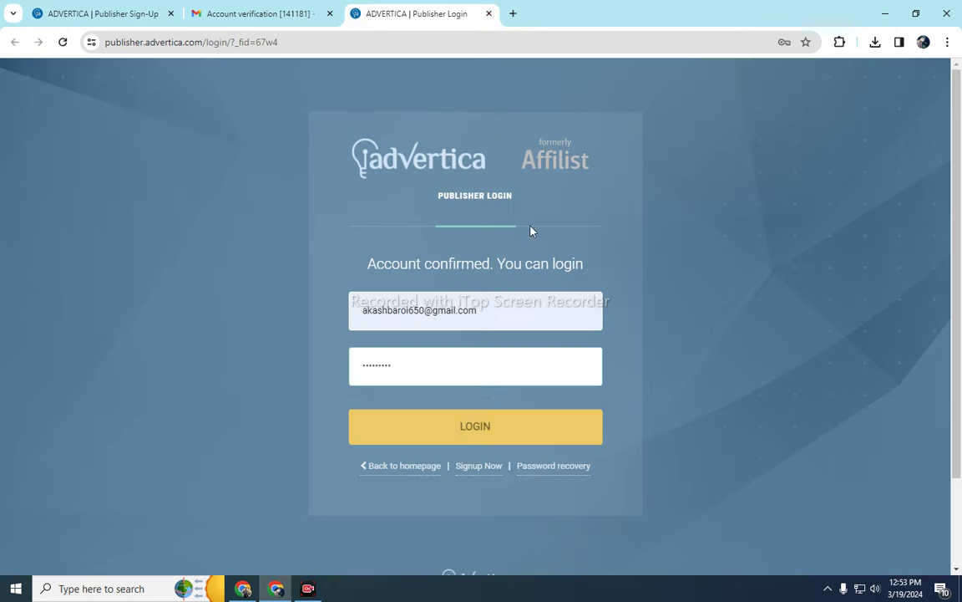
pyautogui.click(486, 436)
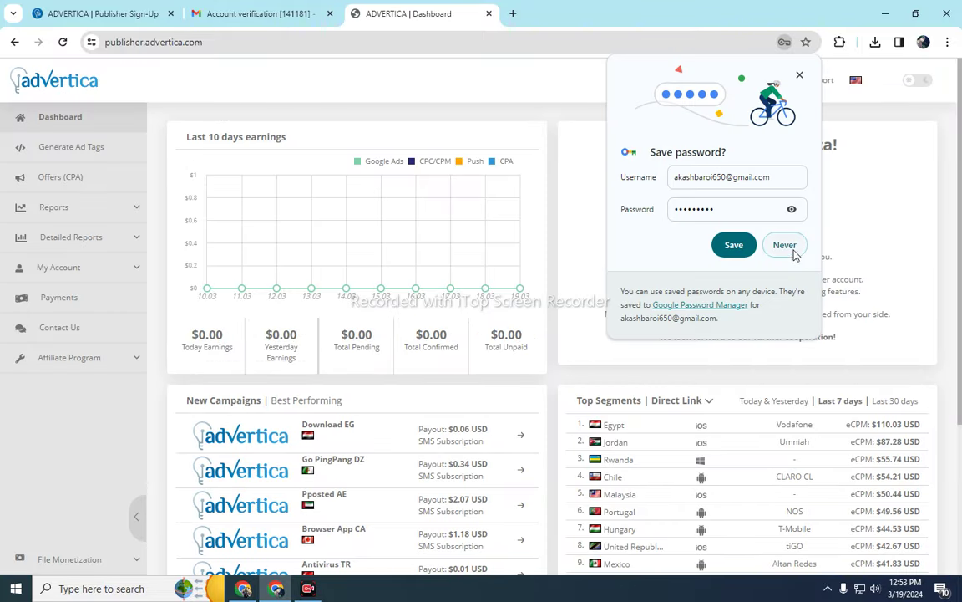
pyautogui.click(734, 251)
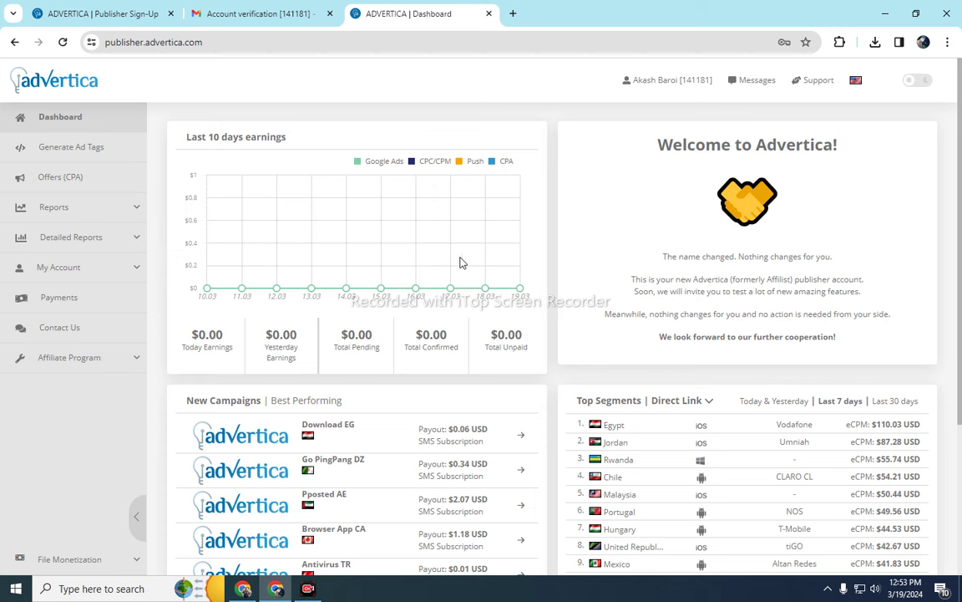
# - Check the balance and commission overview in the account menu and dismiss the browser notification
pyautogui.click(680, 81)
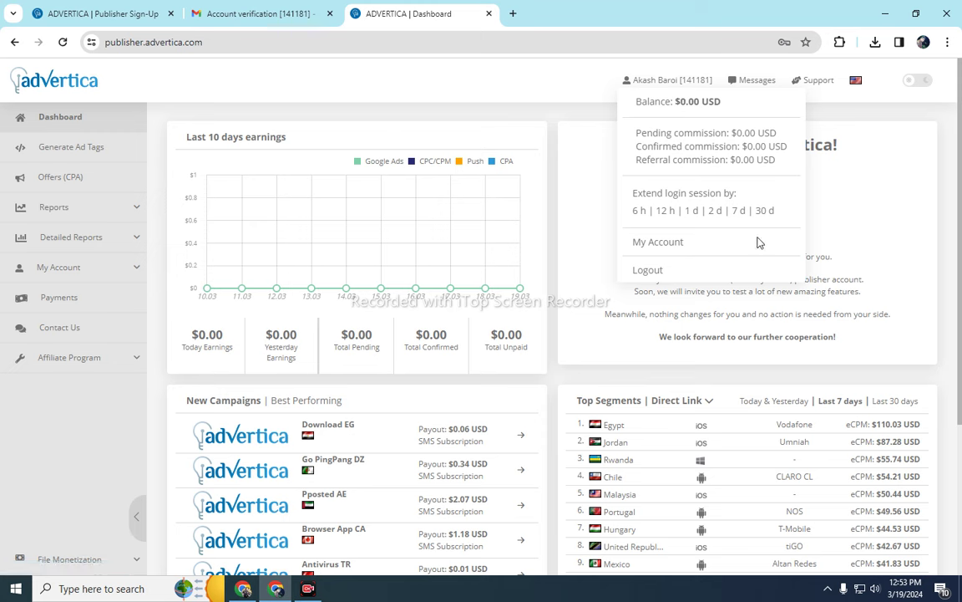
pyautogui.click(524, 75)
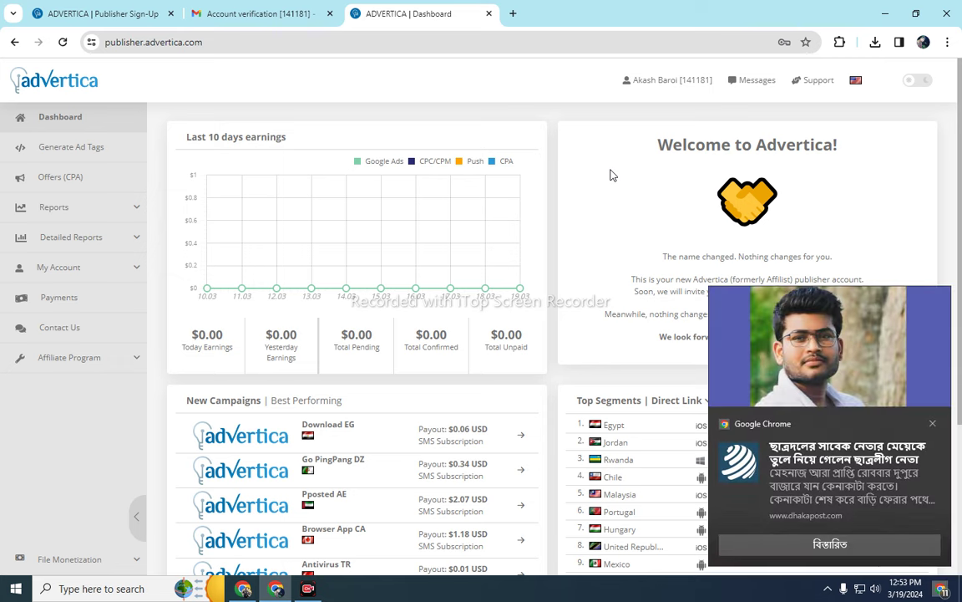
pyautogui.click(933, 422)
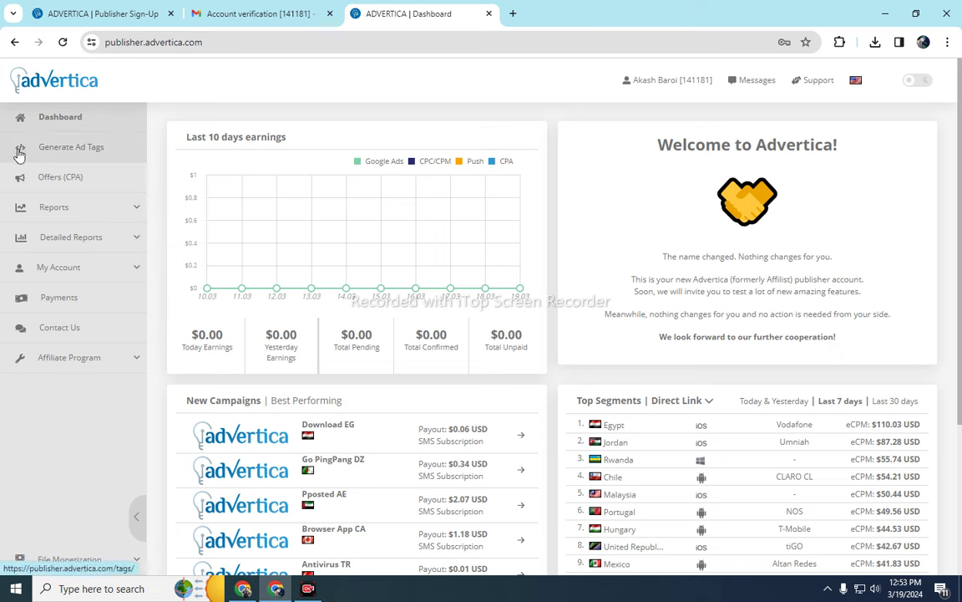
# - Capture the dashboard in the screenshot tool, mark Generate Ad Tags with a red rectangle and arrow, and discard the capture
pyautogui.click(828, 589)
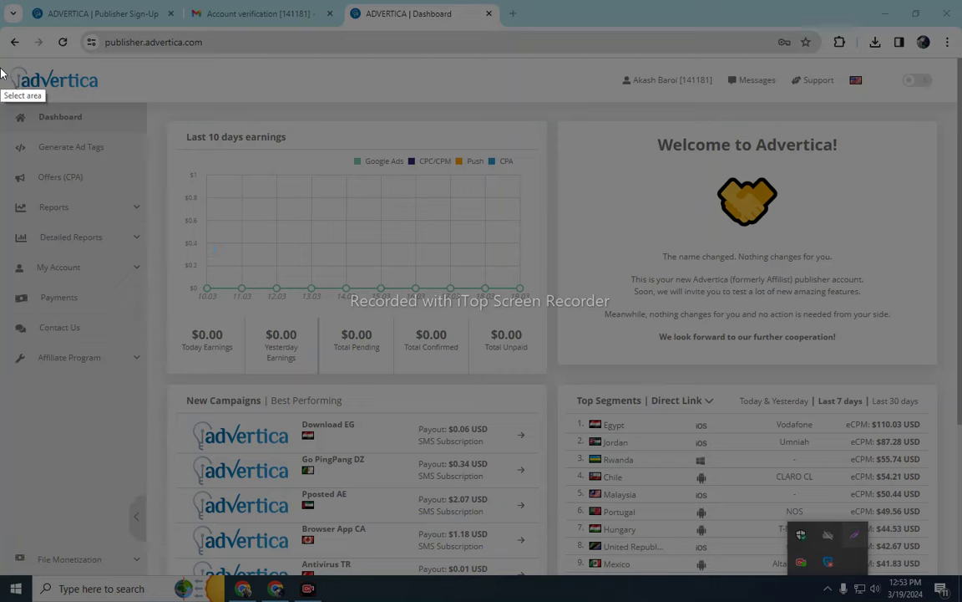
pyautogui.moveTo(1, 22)
pyautogui.mouseDown()
pyautogui.moveTo(434, 483)
pyautogui.moveTo(631, 515)
pyautogui.mouseUp()
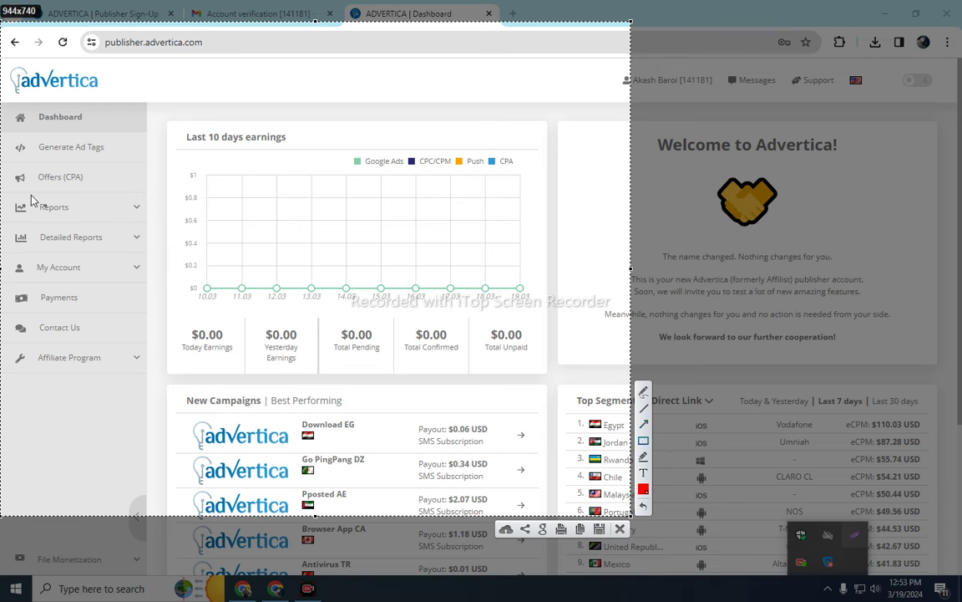
pyautogui.moveTo(3, 123)
pyautogui.mouseDown()
pyautogui.moveTo(80, 158)
pyautogui.moveTo(151, 164)
pyautogui.mouseUp()
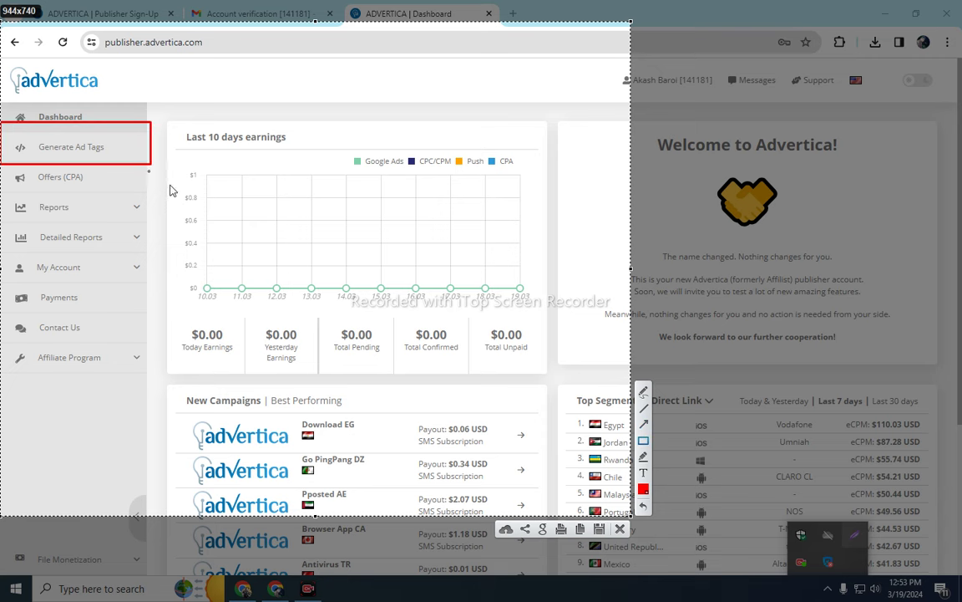
pyautogui.click(644, 426)
pyautogui.moveTo(282, 48); pyautogui.dragTo(149, 131)
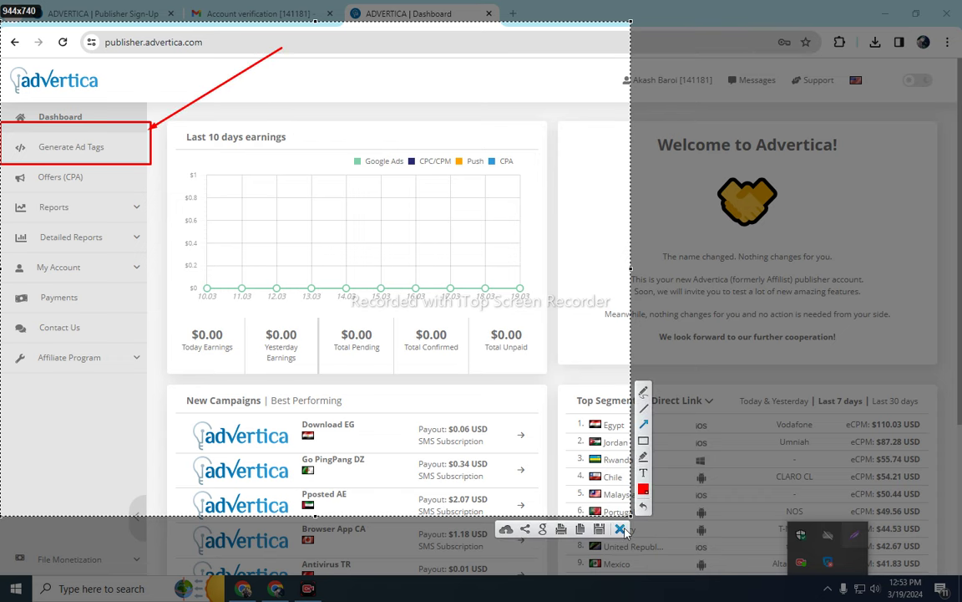
pyautogui.click(621, 527)
# - Open the Generate Ad Tags page and highlight the Direct Smartlink ad type
pyautogui.click(99, 153)
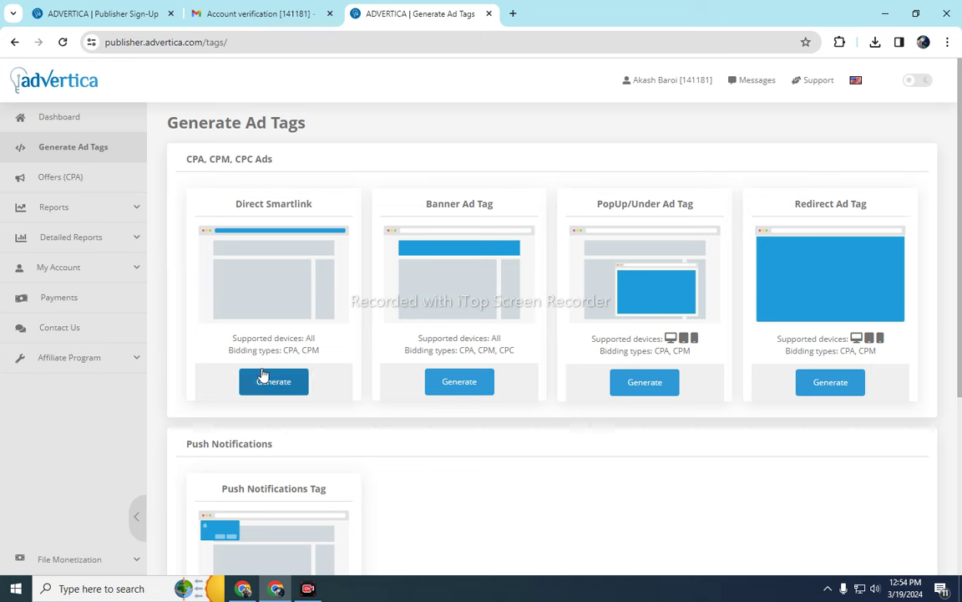
pyautogui.moveTo(226, 210); pyautogui.dragTo(334, 208)
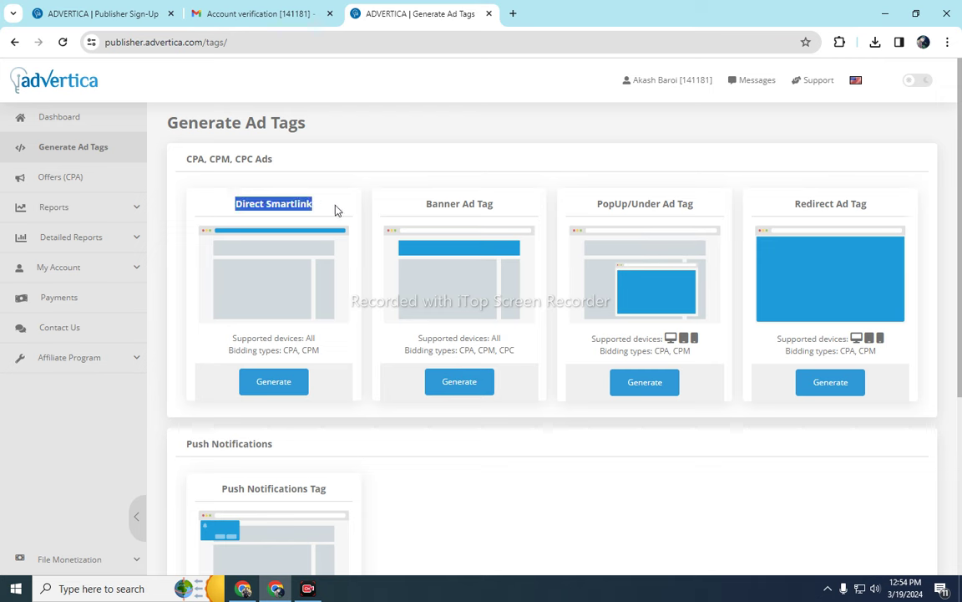
pyautogui.click(226, 206)
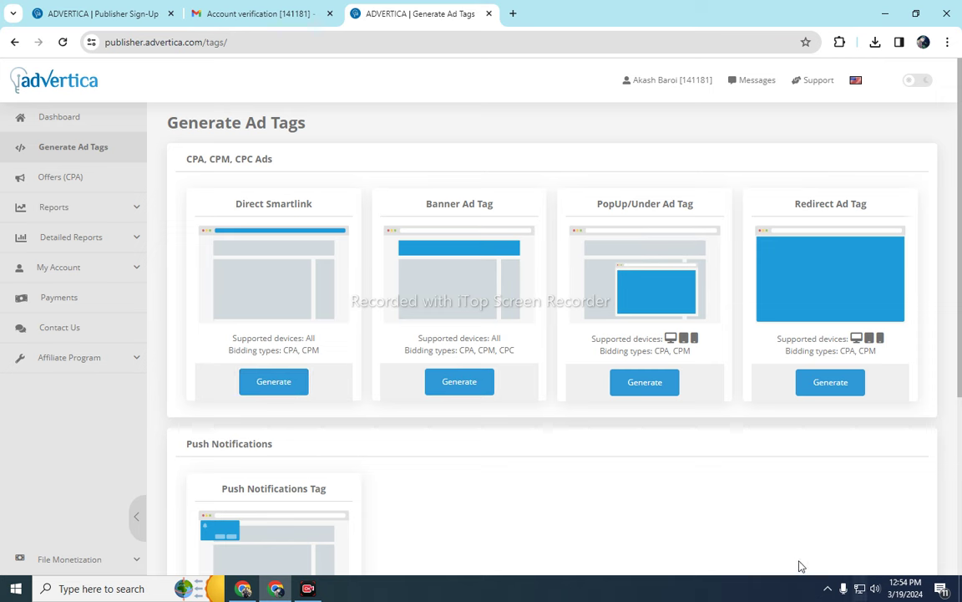
# - Capture the ad types, mark Direct Smartlink's Generate button with a red rectangle and arrow, and discard the capture
pyautogui.click(829, 589)
pyautogui.click(854, 535)
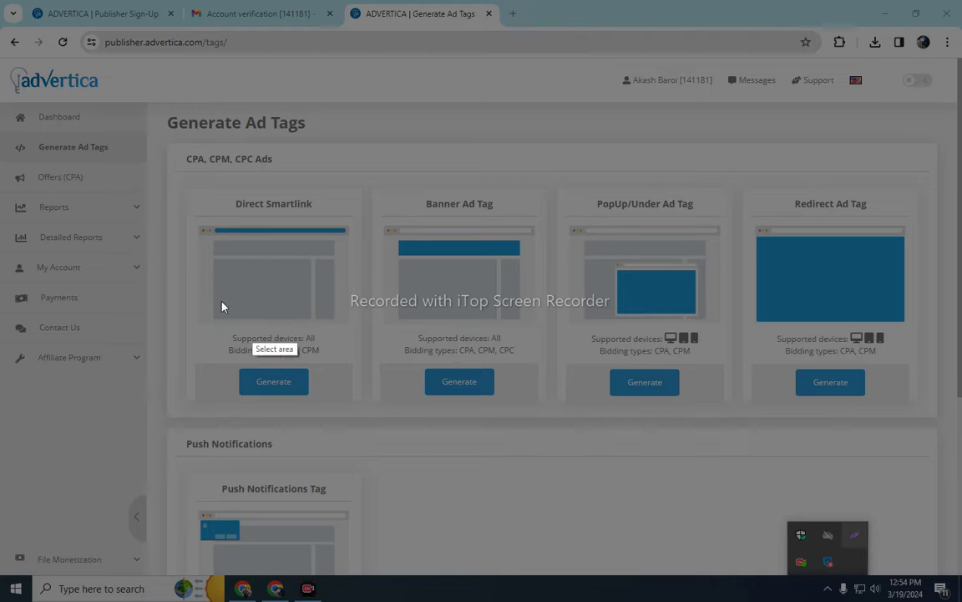
pyautogui.moveTo(137, 152); pyautogui.dragTo(512, 453)
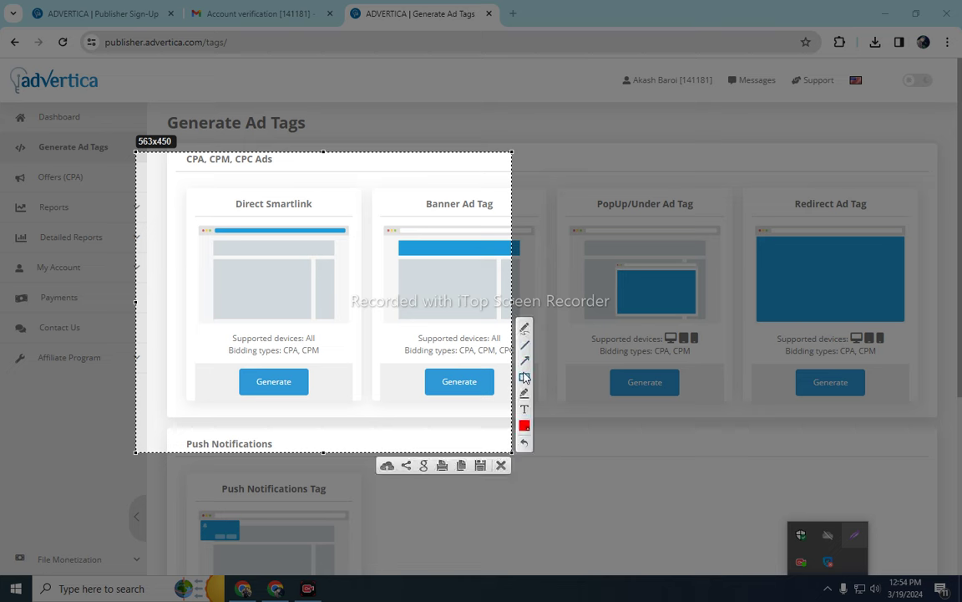
pyautogui.moveTo(220, 358); pyautogui.dragTo(319, 402)
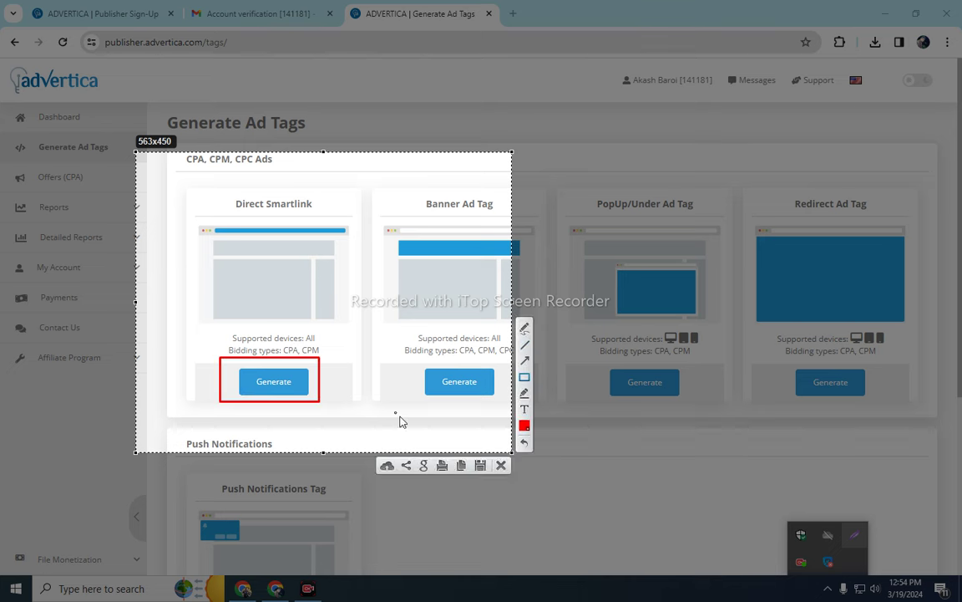
pyautogui.click(525, 361)
pyautogui.moveTo(441, 238); pyautogui.dragTo(325, 351)
pyautogui.click(501, 464)
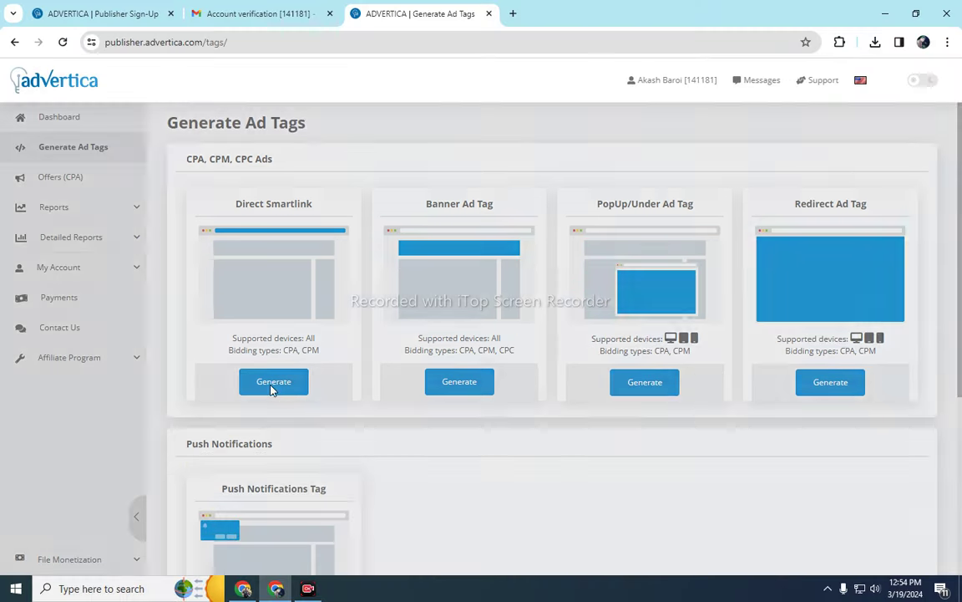
# - Generate a Direct Smartlink tracking link for Non-adult (SFW) traffic with the placement name default, and highlight the ad link
pyautogui.click(272, 385)
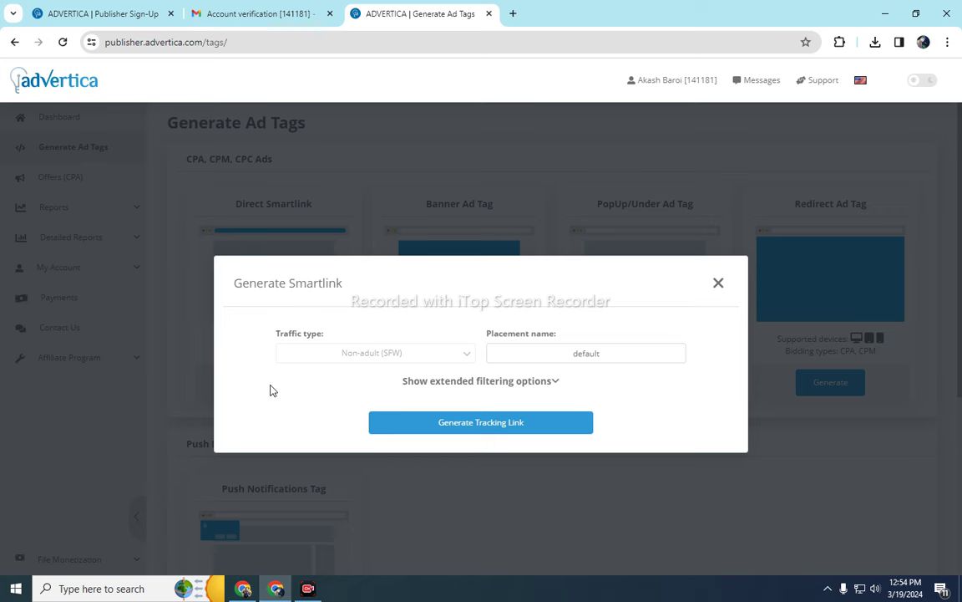
pyautogui.click(494, 428)
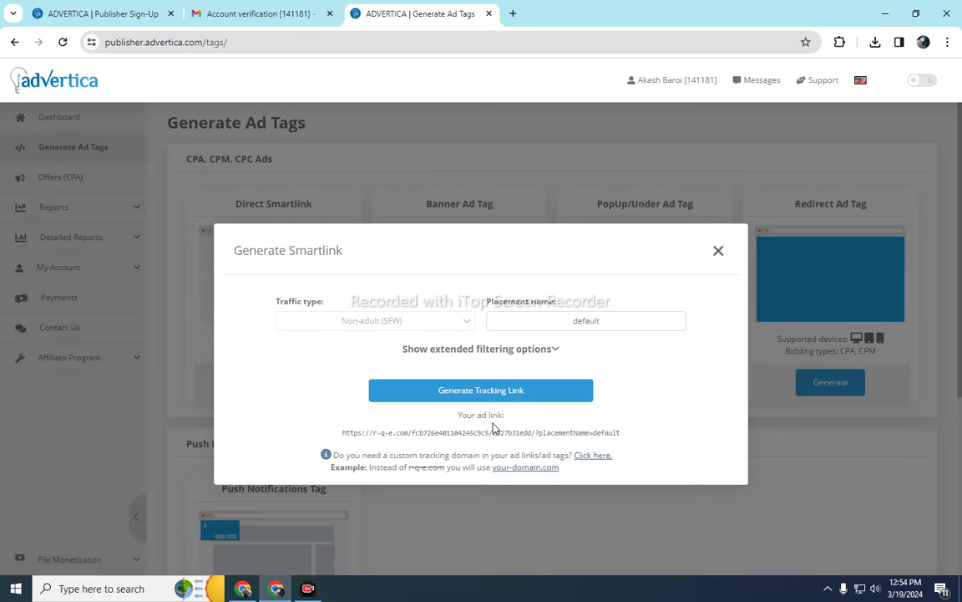
pyautogui.tripleClick(459, 434)
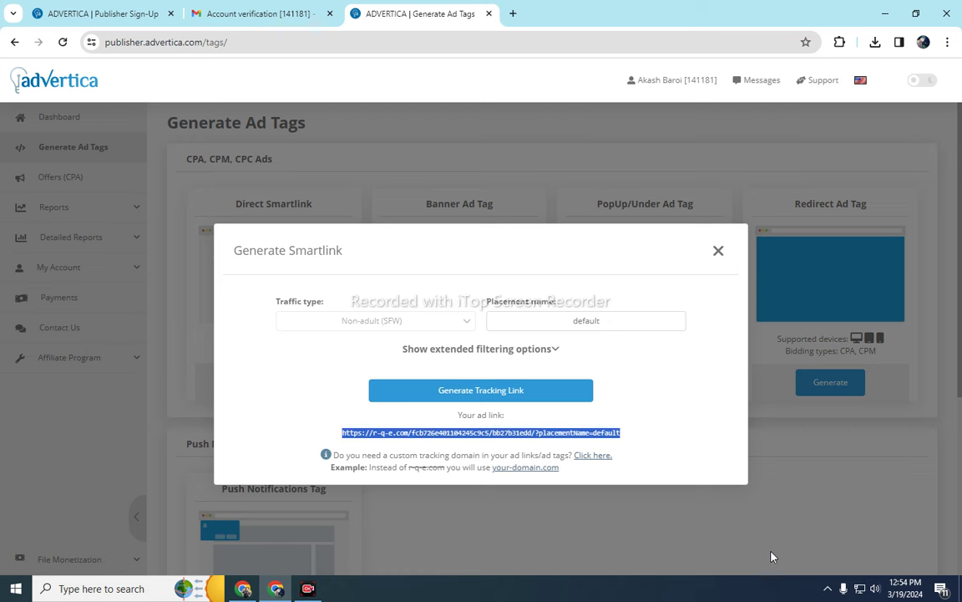
pyautogui.click(611, 443)
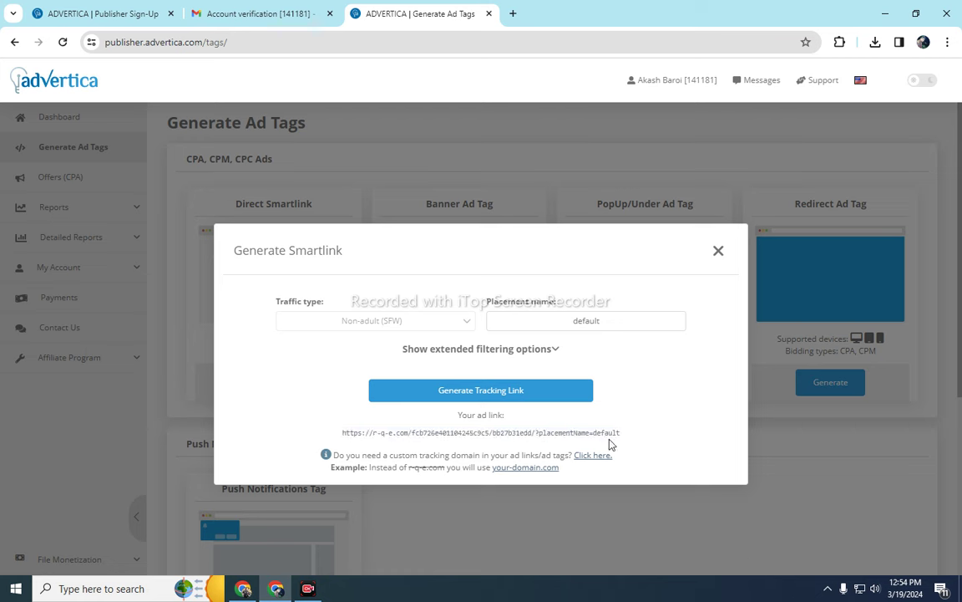
# - Capture the Generate Smartlink dialog, frame the ad link with a red rectangle, and discard the capture
pyautogui.click(828, 588)
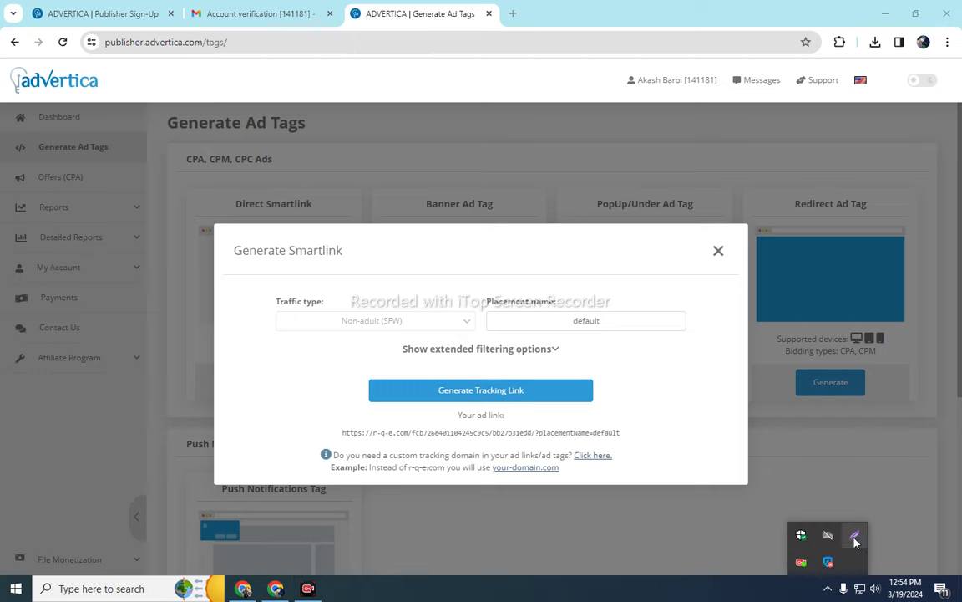
pyautogui.click(854, 535)
pyautogui.moveTo(220, 263); pyautogui.dragTo(814, 487)
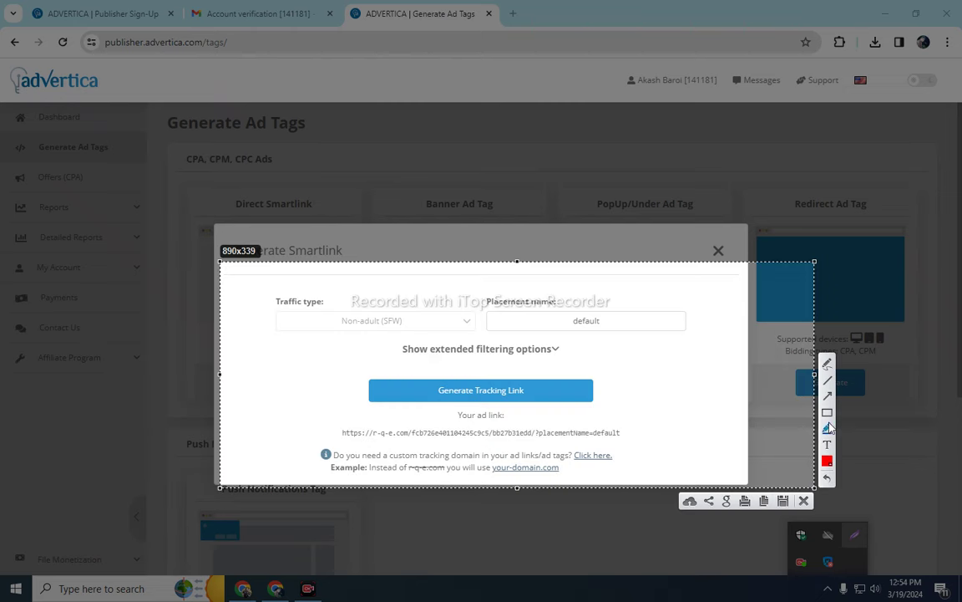
pyautogui.moveTo(317, 423); pyautogui.dragTo(631, 442)
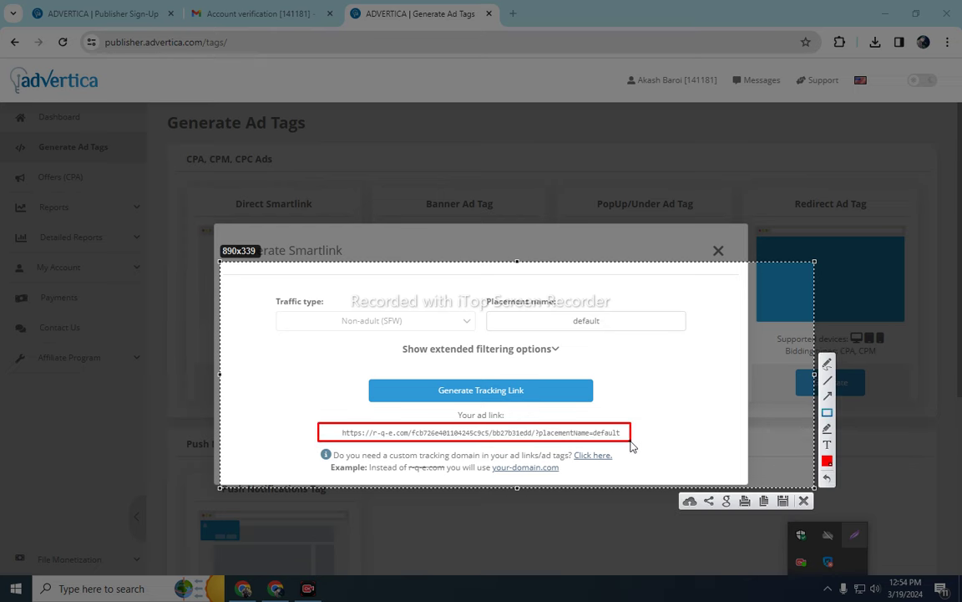
pyautogui.click(805, 500)
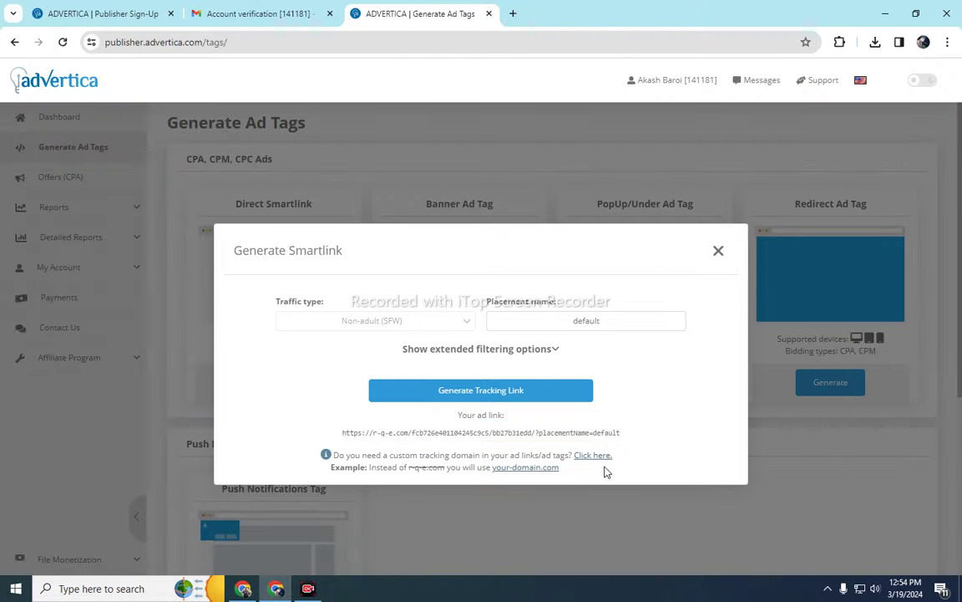
# - Copy the generated ad link from the Generate Smartlink dialog
pyautogui.click(571, 433)
pyautogui.rightClick(570, 432)
pyautogui.click(597, 301)
# - Open the Contact Information form in Google Forms in a new browser tab, look through its questions, and open it in a second tab
pyautogui.click(513, 13)
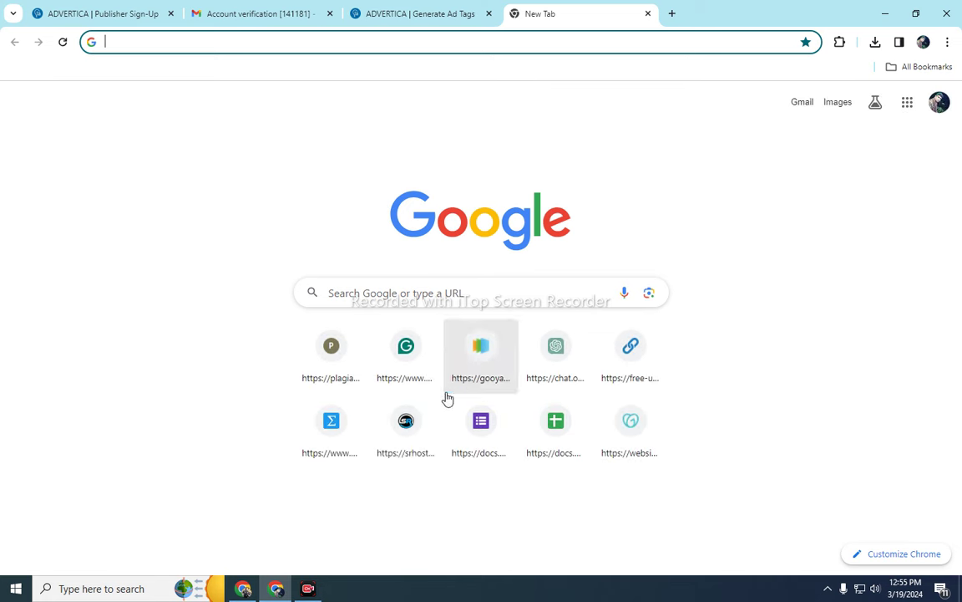
pyautogui.click(481, 426)
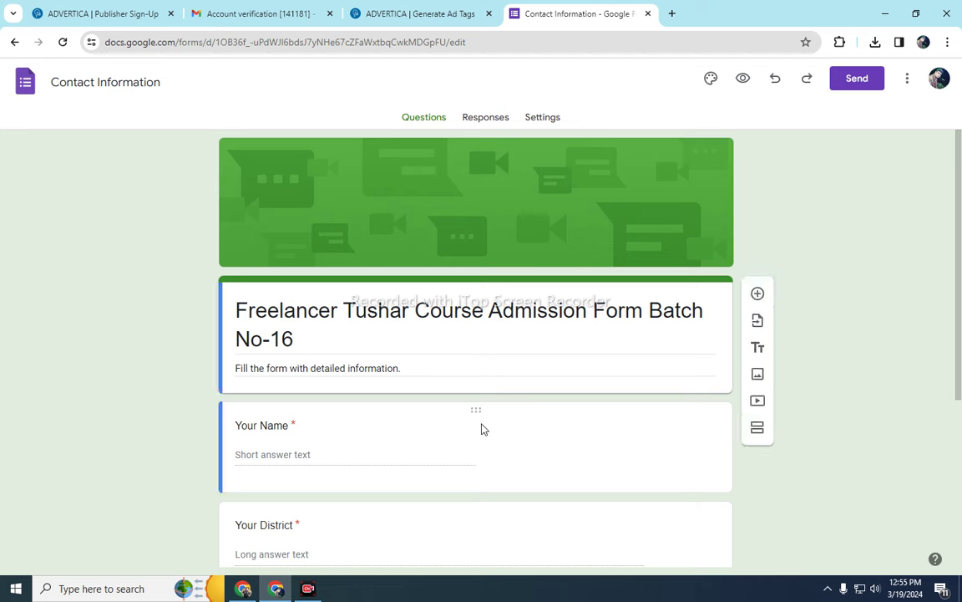
pyautogui.scroll(-2, 405, 409)
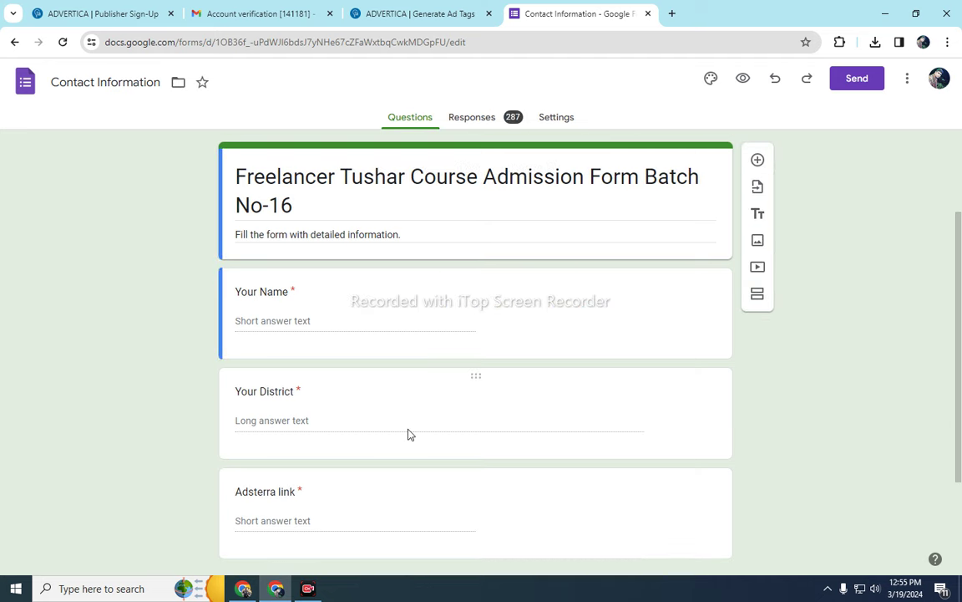
pyautogui.scroll(2, 408, 434)
pyautogui.click(671, 14)
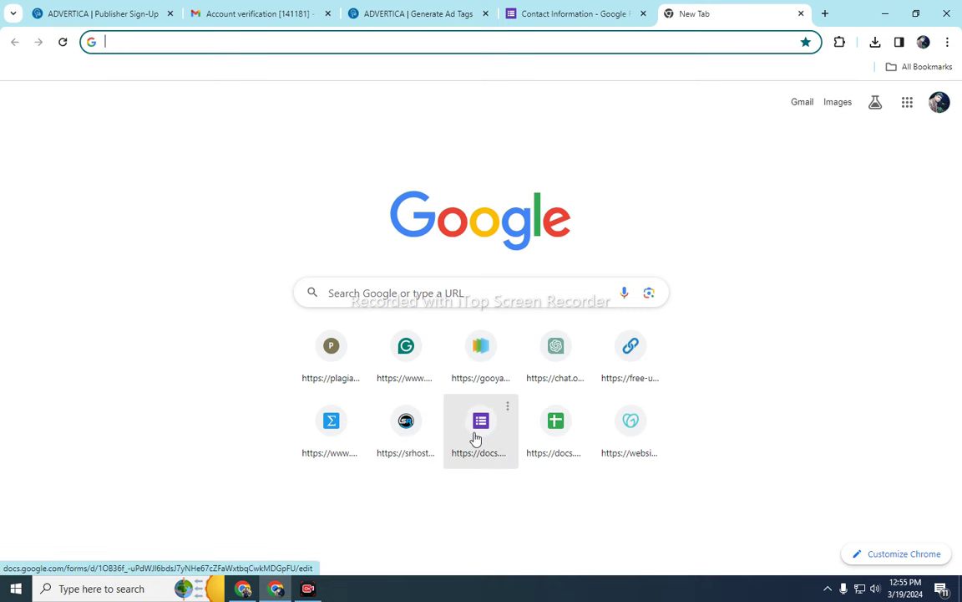
pyautogui.click(476, 439)
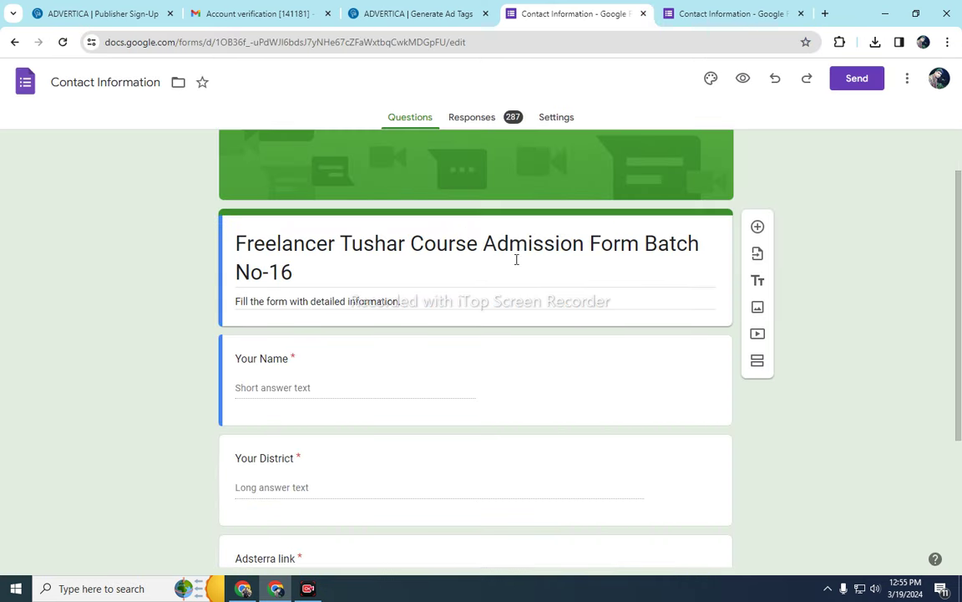
# - Open the Adsterra link question of the admission form for editing and highlight its title
pyautogui.scroll(-3, 517, 268)
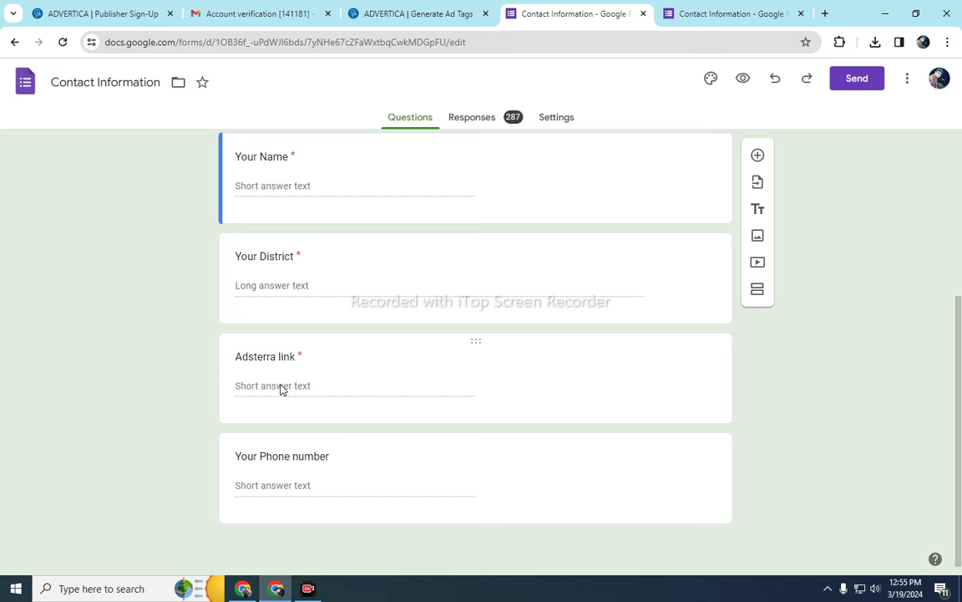
pyautogui.click(282, 376)
pyautogui.doubleClick(286, 367)
pyautogui.click(315, 367)
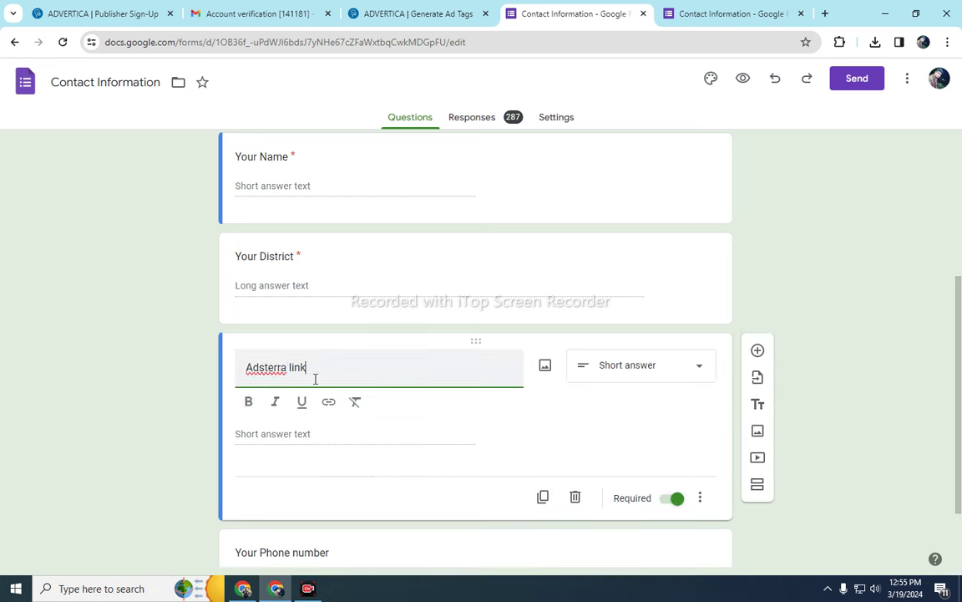
pyautogui.click(283, 437)
pyautogui.tripleClick(300, 376)
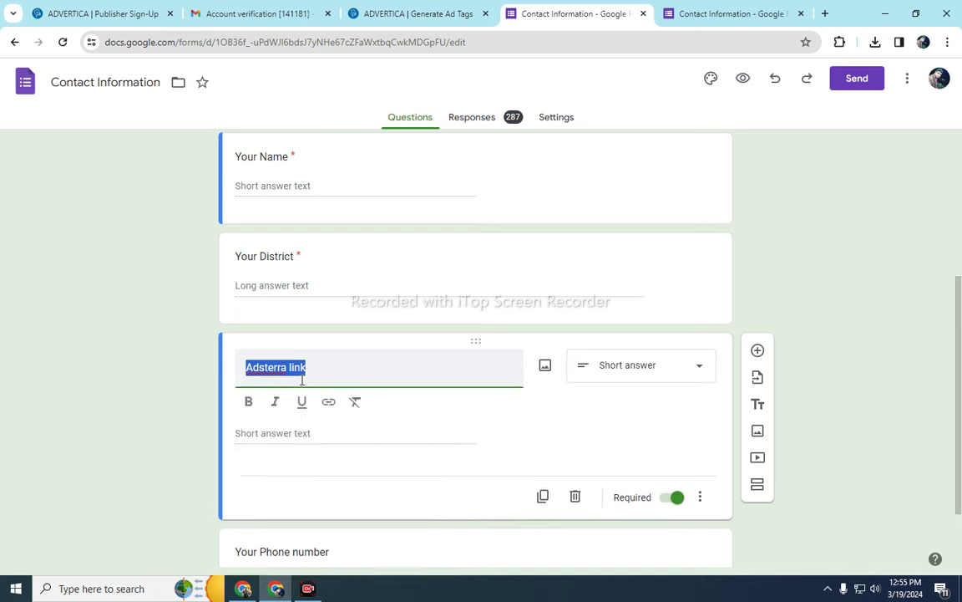
pyautogui.click(294, 442)
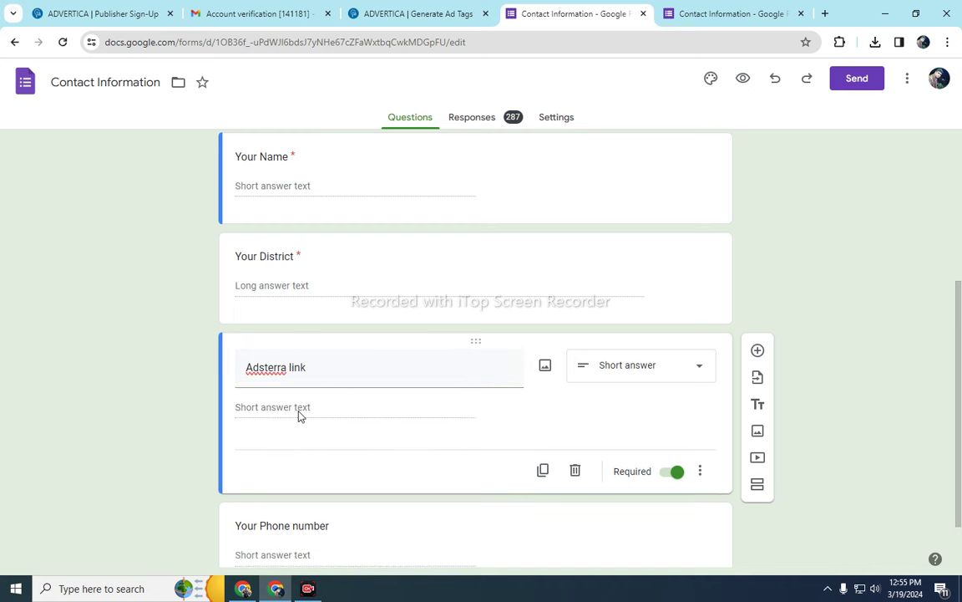
# - Open the Batch No-16 admission form's response spreadsheet in a new browser tab and clear the Adsterra link column F
pyautogui.scroll(-2, 300, 415)
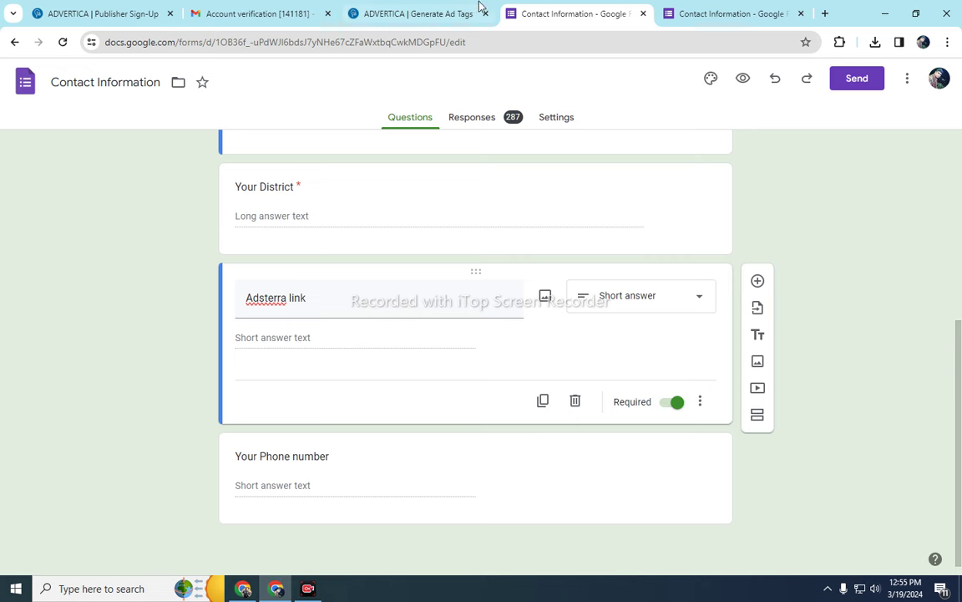
pyautogui.click(826, 13)
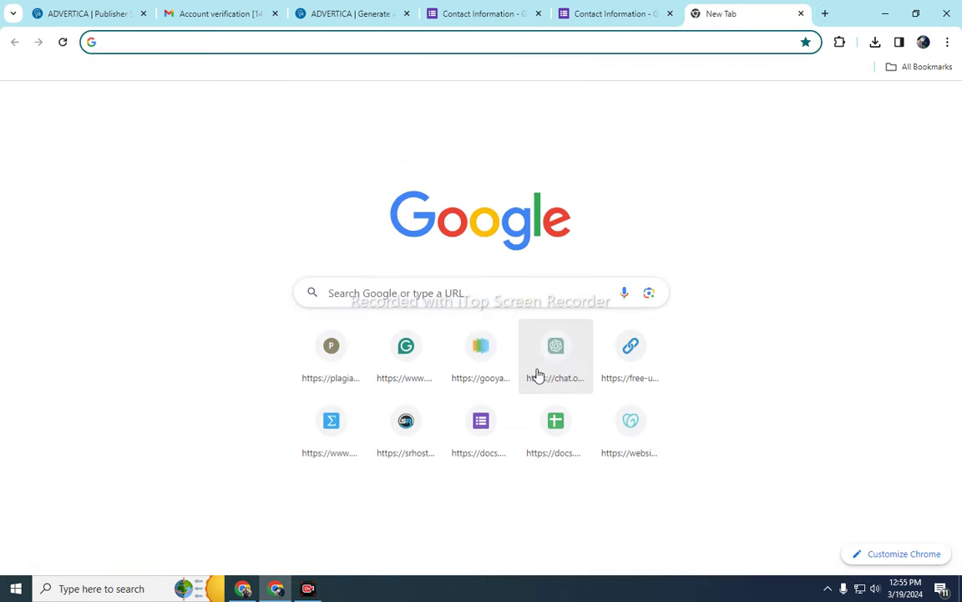
pyautogui.click(541, 435)
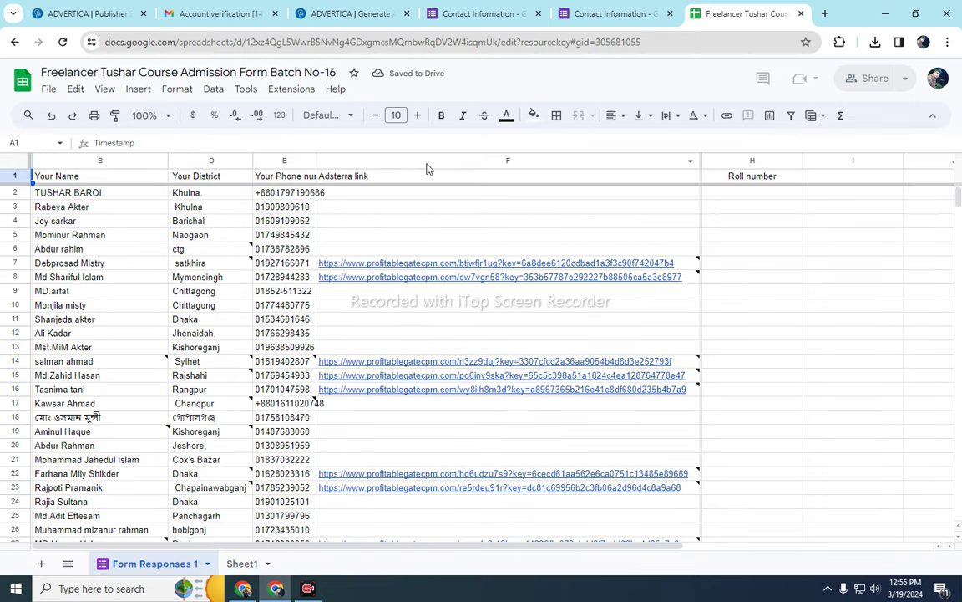
pyautogui.click(429, 160)
pyautogui.rightClick(430, 161)
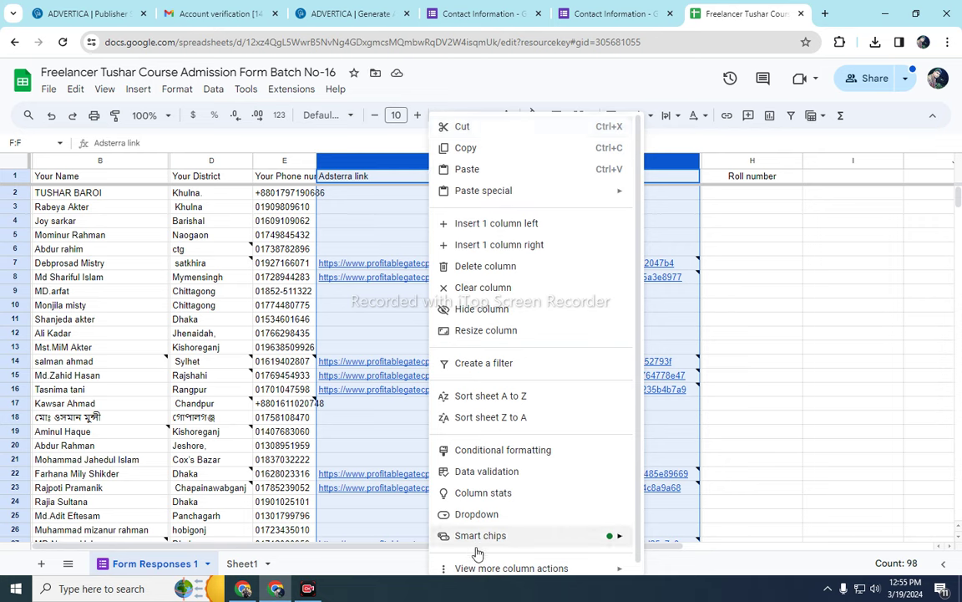
pyautogui.click(487, 288)
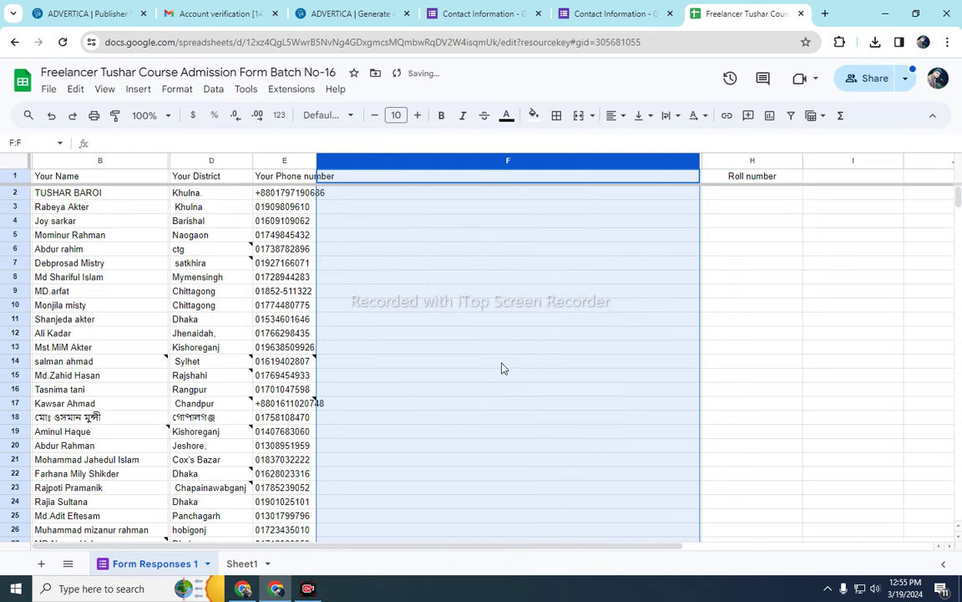
pyautogui.scroll(-17, 510, 376)
pyautogui.scroll(-4, 512, 387)
pyautogui.scroll(15, 512, 387)
# - Return to the second Contact Information form tab and open the Adsterra link question for editing
pyautogui.click(558, 10)
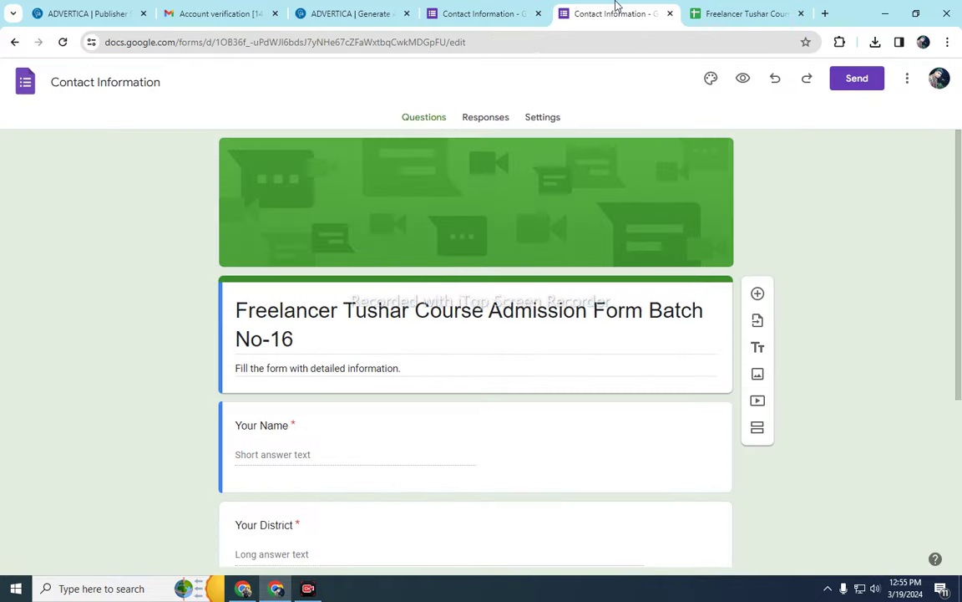
pyautogui.scroll(-3, 303, 444)
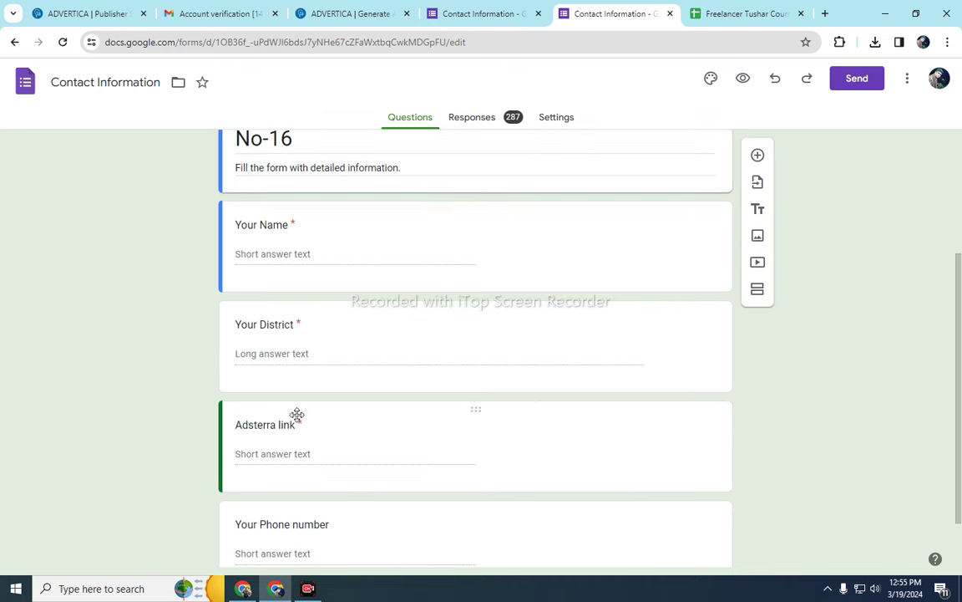
pyautogui.click(292, 359)
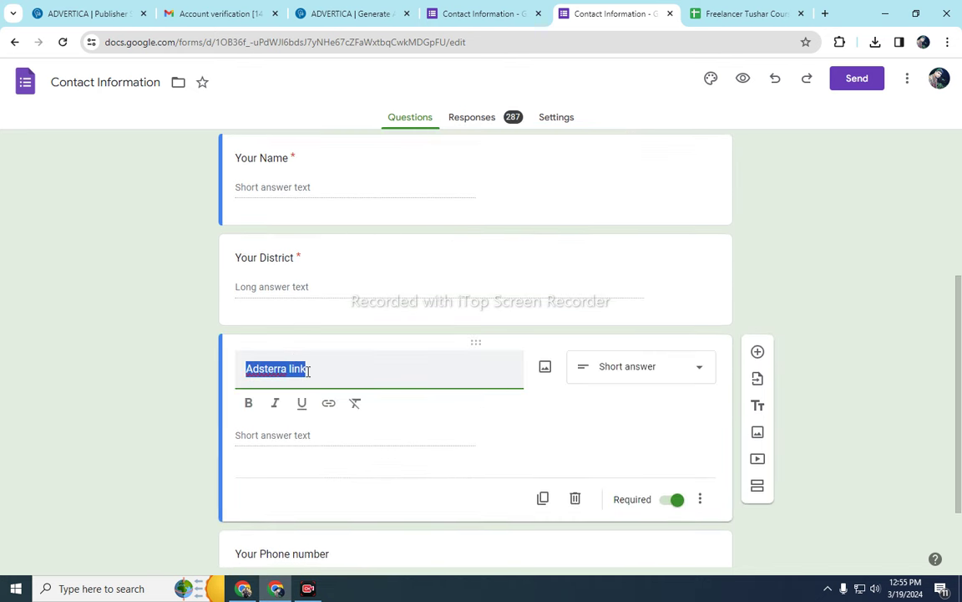
# - Copy the word "advertica" from the web address of the Advertica Generate Ad Tags page
pyautogui.click(331, 15)
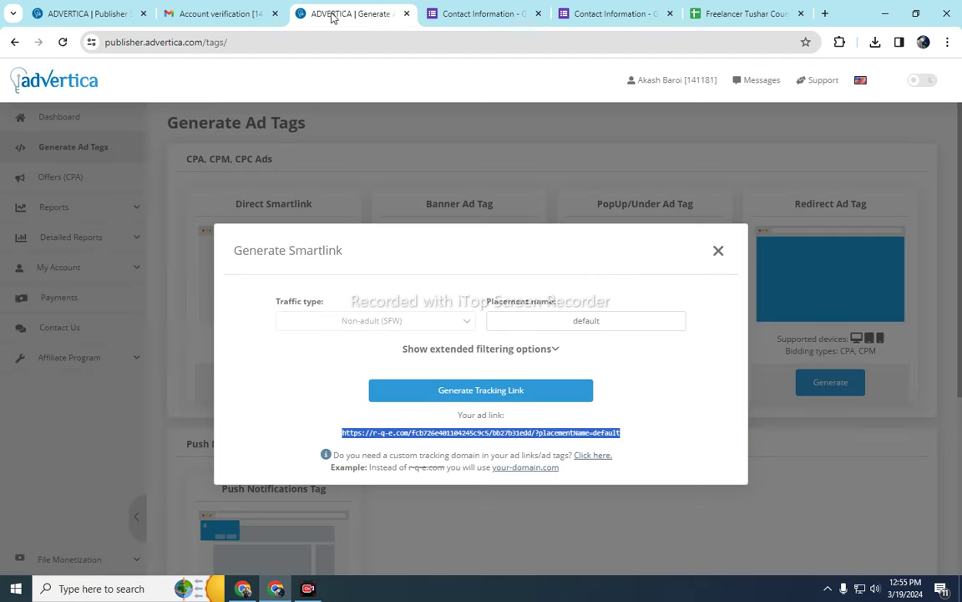
pyautogui.click(145, 42)
pyautogui.moveTo(145, 42); pyautogui.dragTo(181, 42)
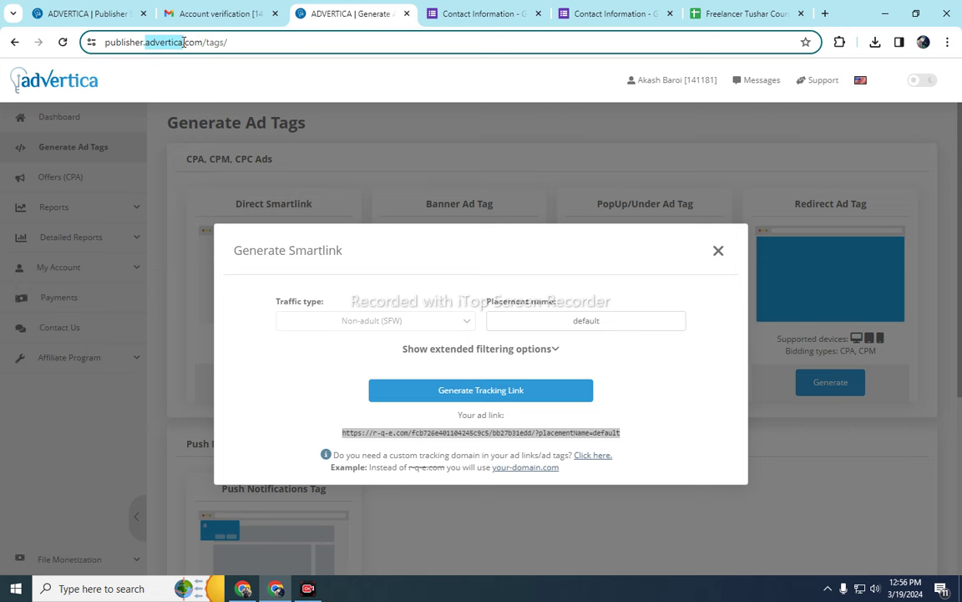
pyautogui.moveTo(183, 42); pyautogui.dragTo(185, 41)
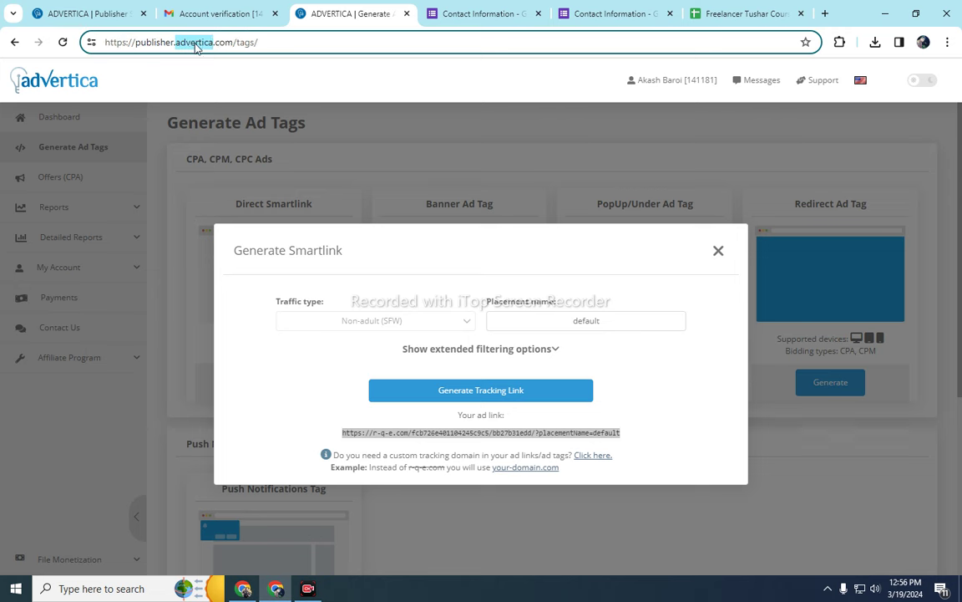
pyautogui.rightClick(193, 42)
pyautogui.click(244, 168)
# - Try to replace the word "Adsterra" in the form's link question title with the copied word
pyautogui.click(612, 15)
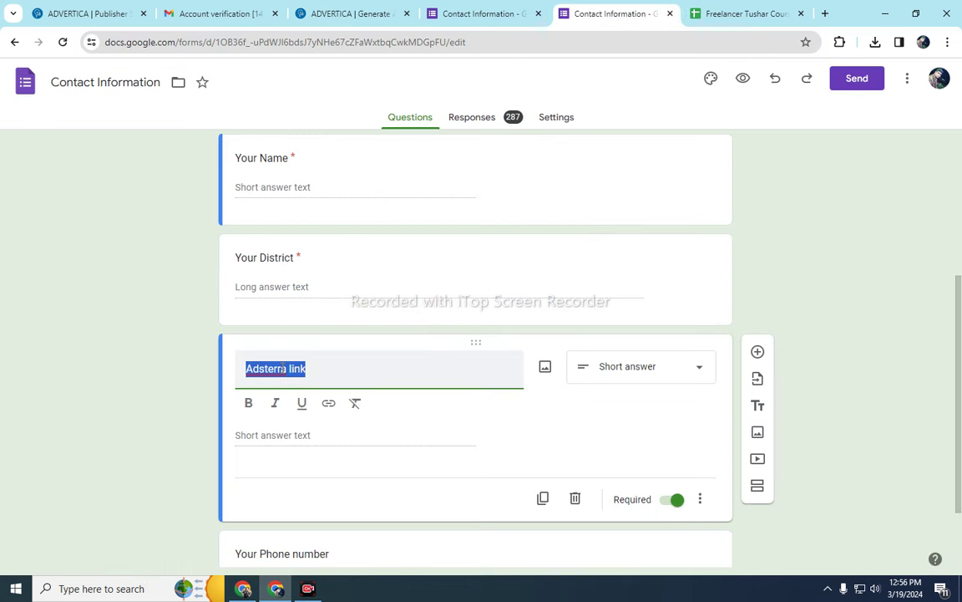
pyautogui.press('Right')
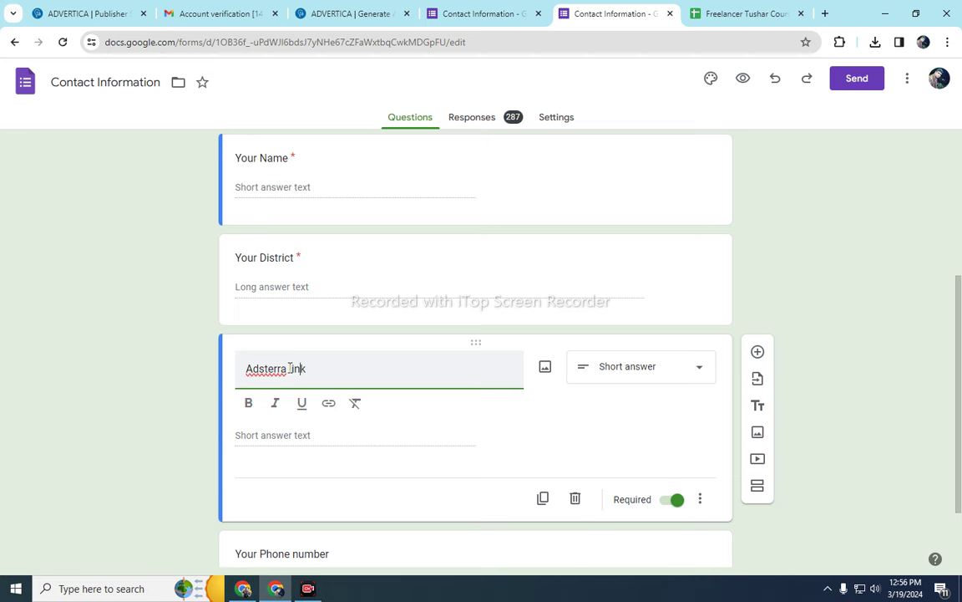
pyautogui.moveTo(285, 369); pyautogui.dragTo(244, 368)
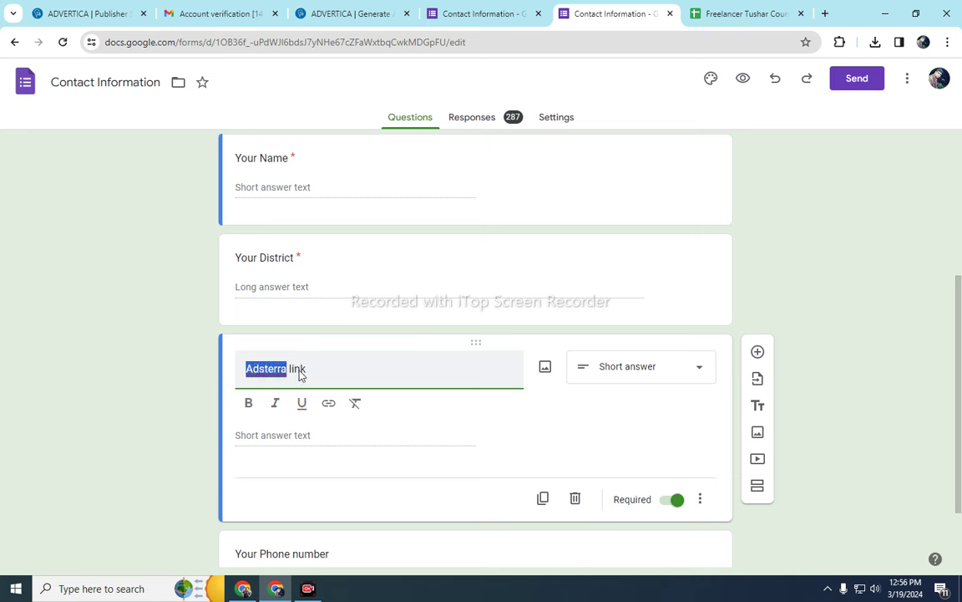
pyautogui.rightClick(281, 374)
pyautogui.click(275, 140)
pyautogui.click(272, 149)
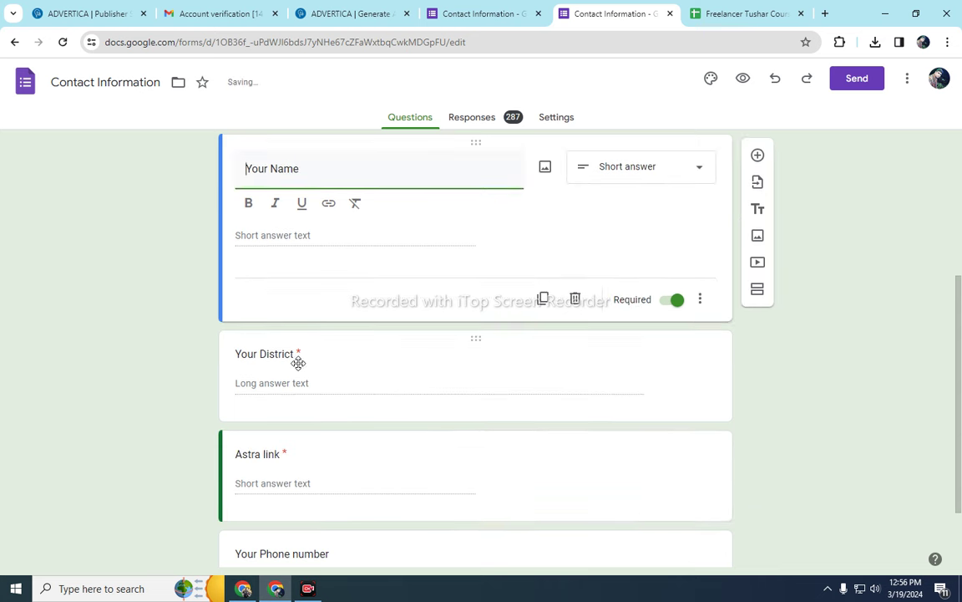
# - Replace "Astra" in the link question's title with the copied word and capitalize it so the title reads "Advertica link"
pyautogui.scroll(-2, 311, 331)
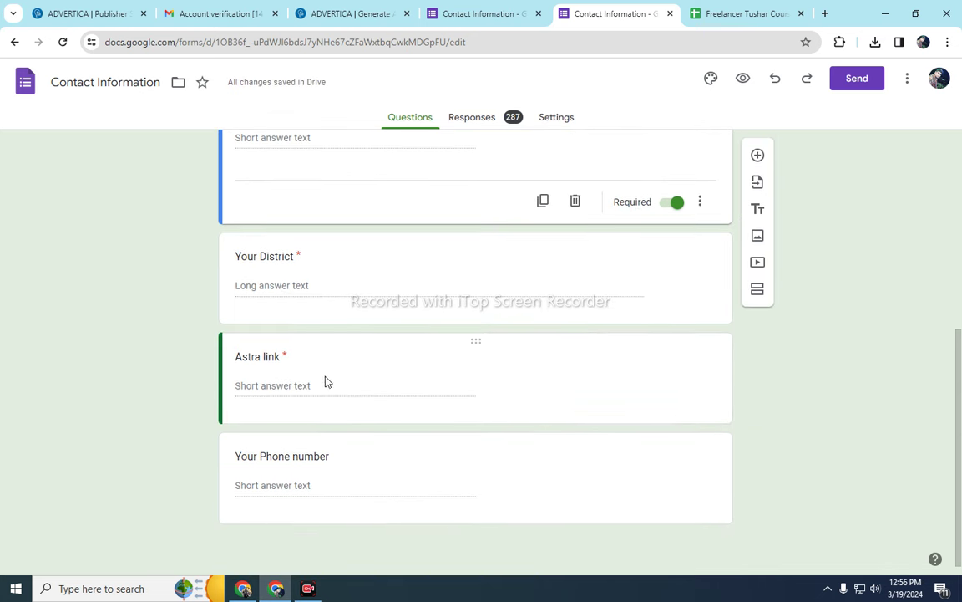
pyautogui.click(261, 357)
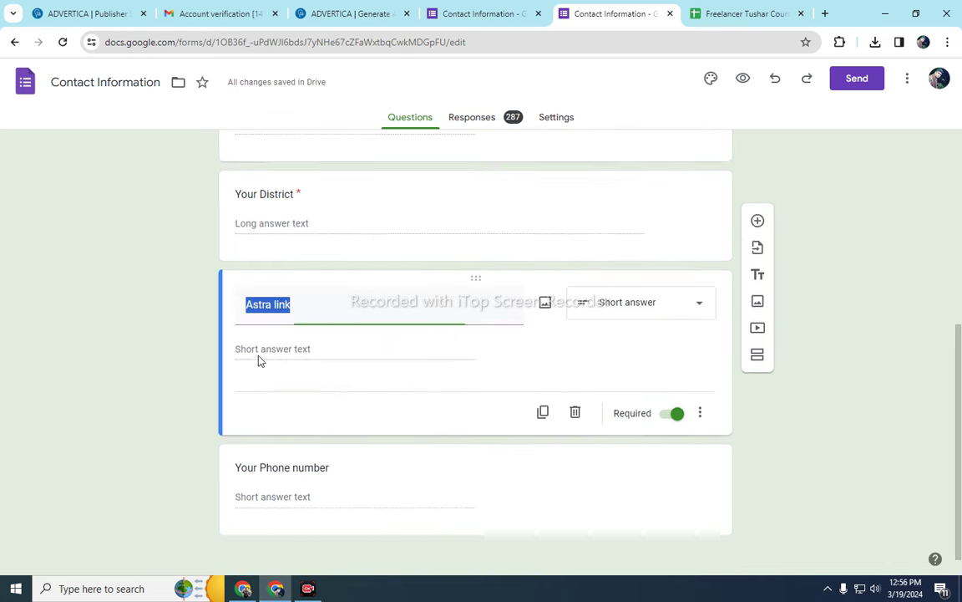
pyautogui.click(269, 305)
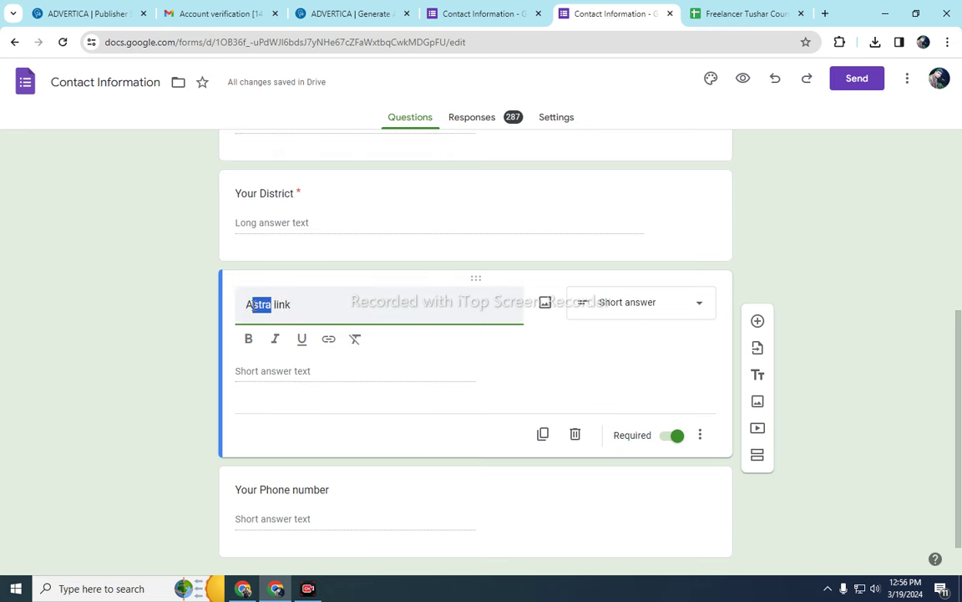
pyautogui.rightClick(246, 304)
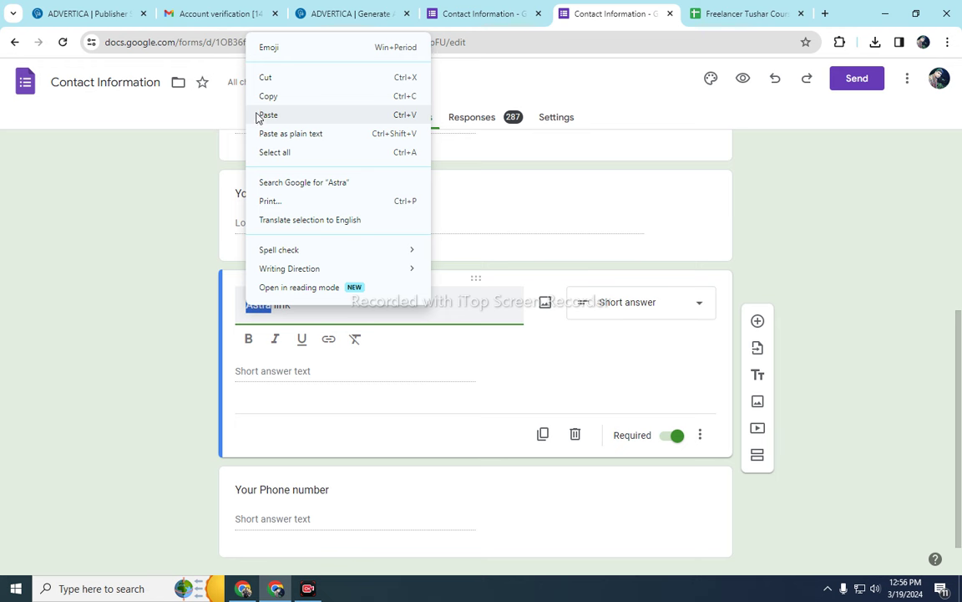
pyautogui.click(257, 114)
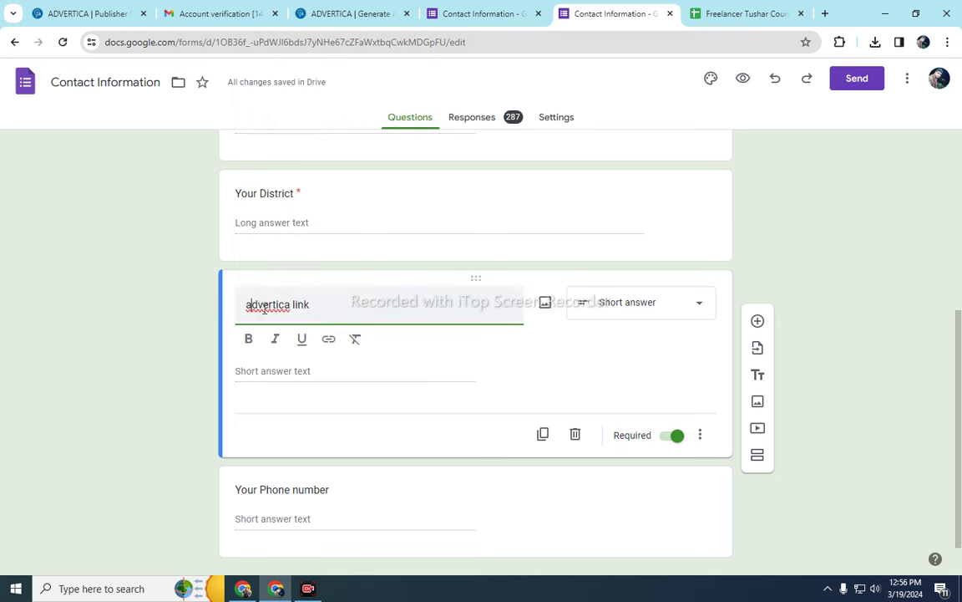
pyautogui.press('Home')
pyautogui.press('Delete')
pyautogui.write('A')
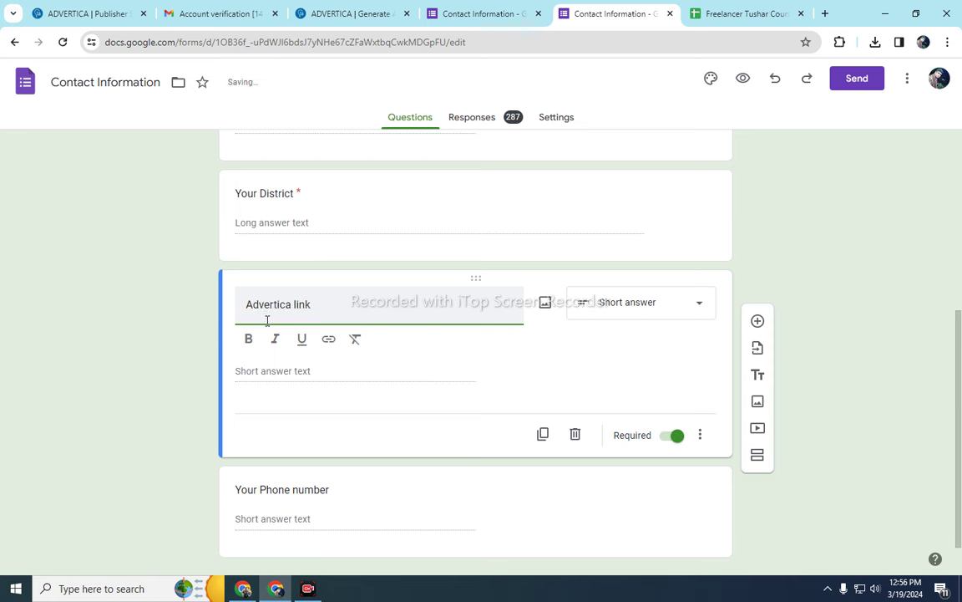
pyautogui.click(339, 302)
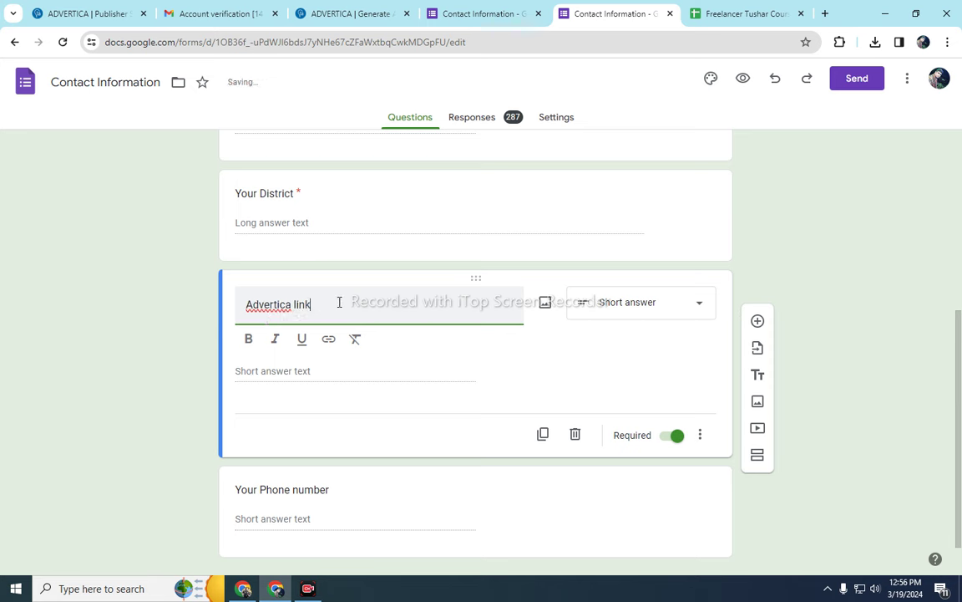
pyautogui.click(331, 372)
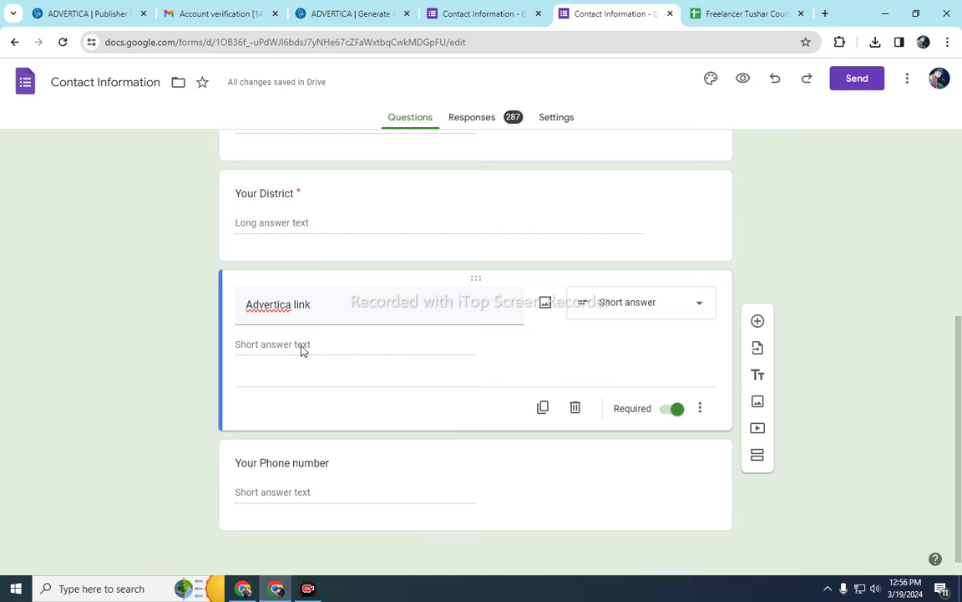
# - Copy the generated ad link again from the Generate Smartlink dialog on the Advertica page
pyautogui.scroll(1, 339, 361)
pyautogui.scroll(-1, 339, 359)
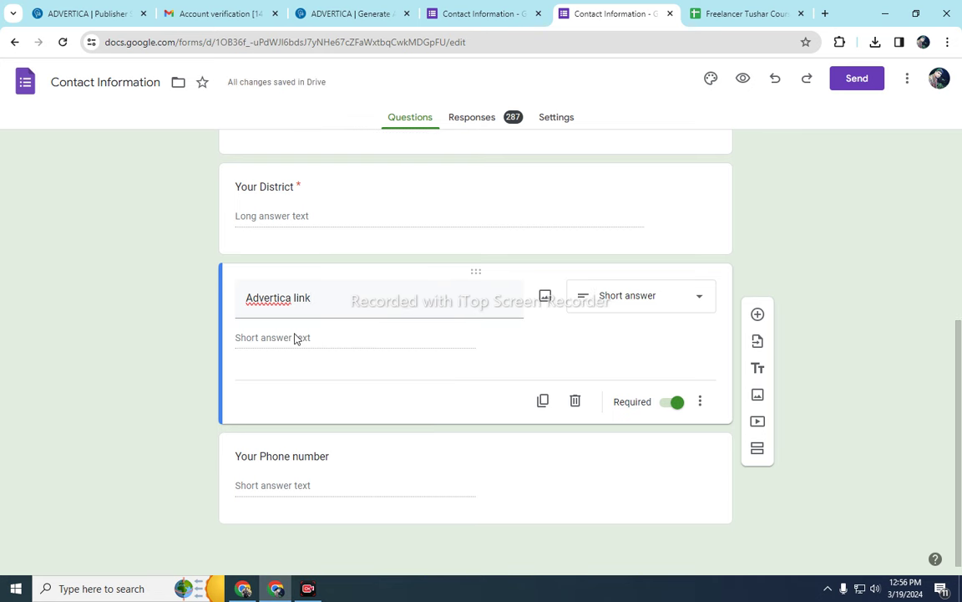
pyautogui.click(359, 10)
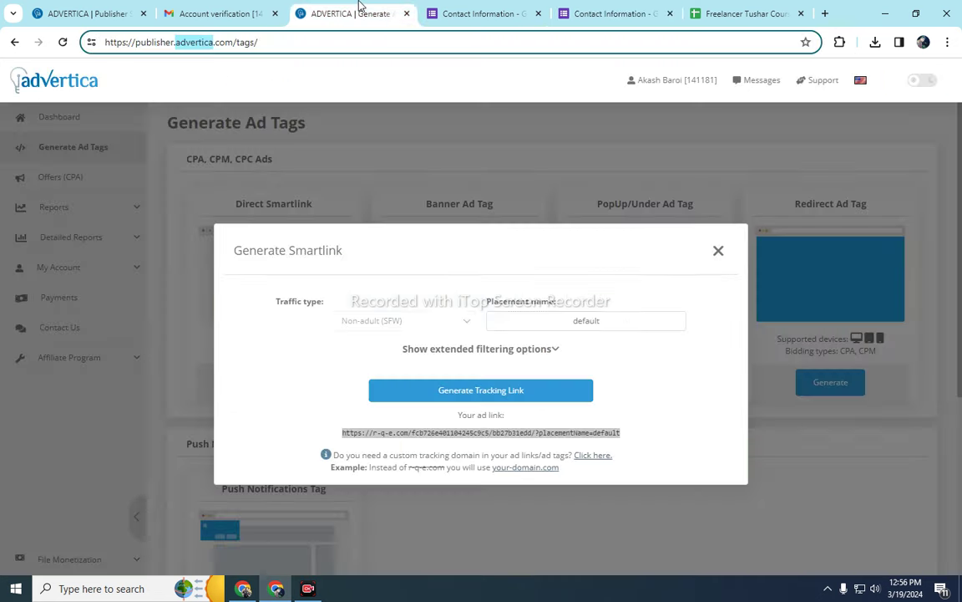
pyautogui.click(433, 430)
pyautogui.rightClick(430, 432)
pyautogui.click(451, 288)
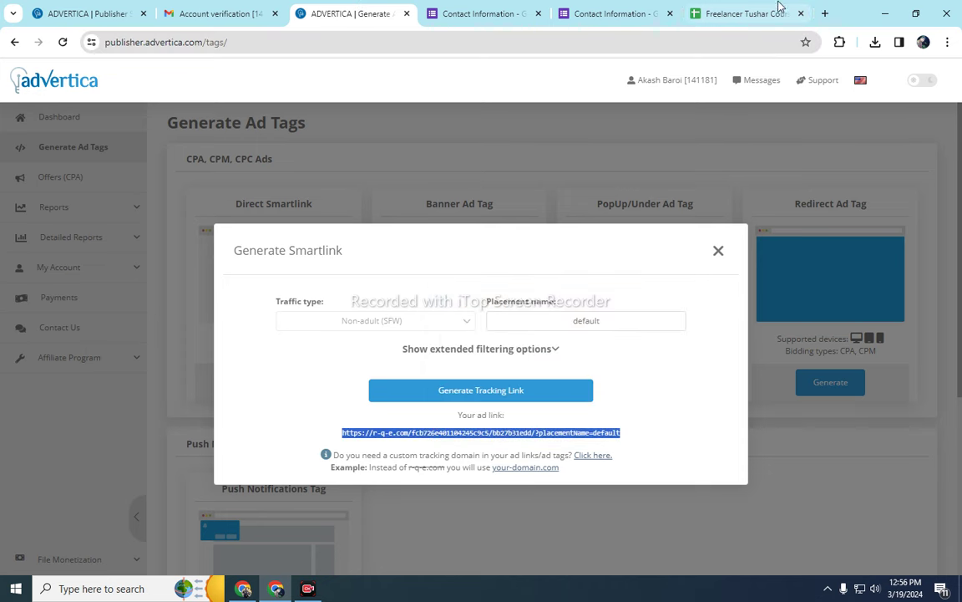
# - Return to the Contact Information form and point out the short answer field under the Advertica link question
pyautogui.click(596, 12)
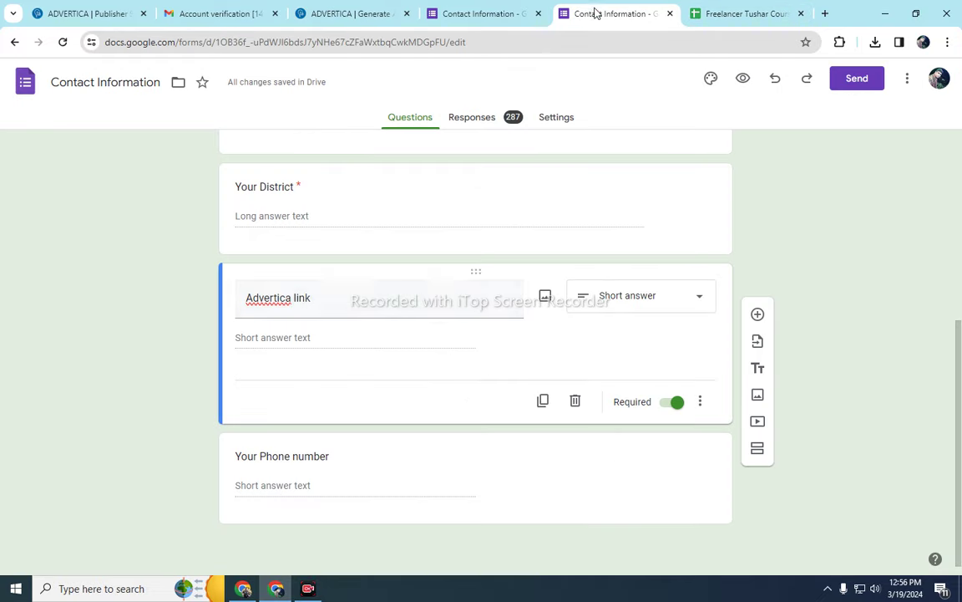
pyautogui.rightClick(298, 341)
pyautogui.click(278, 335)
pyautogui.scroll(2, 441, 355)
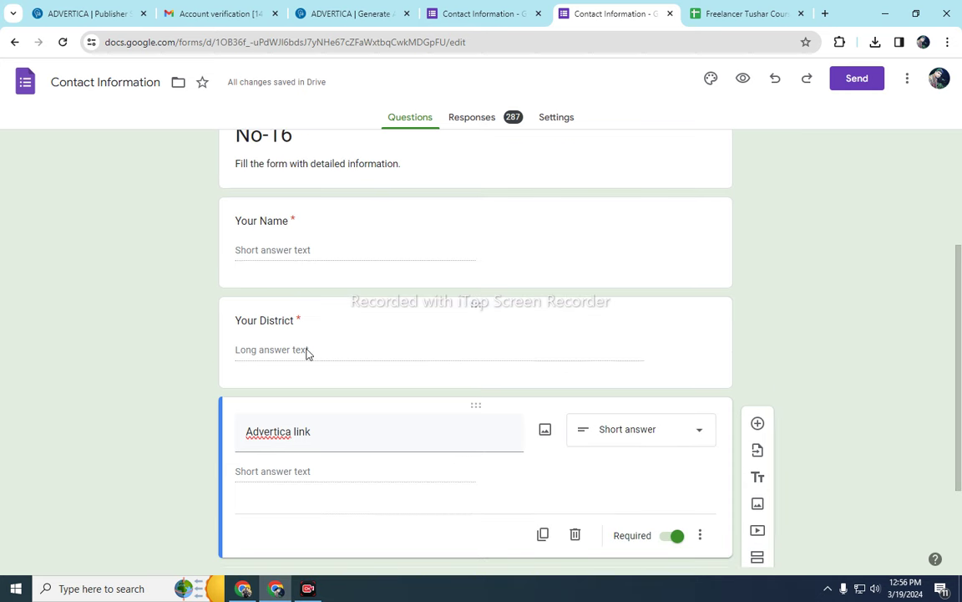
# - Copy the Contact Information form's edit address from the browser's address bar, leaving the address in place
pyautogui.click(243, 589)
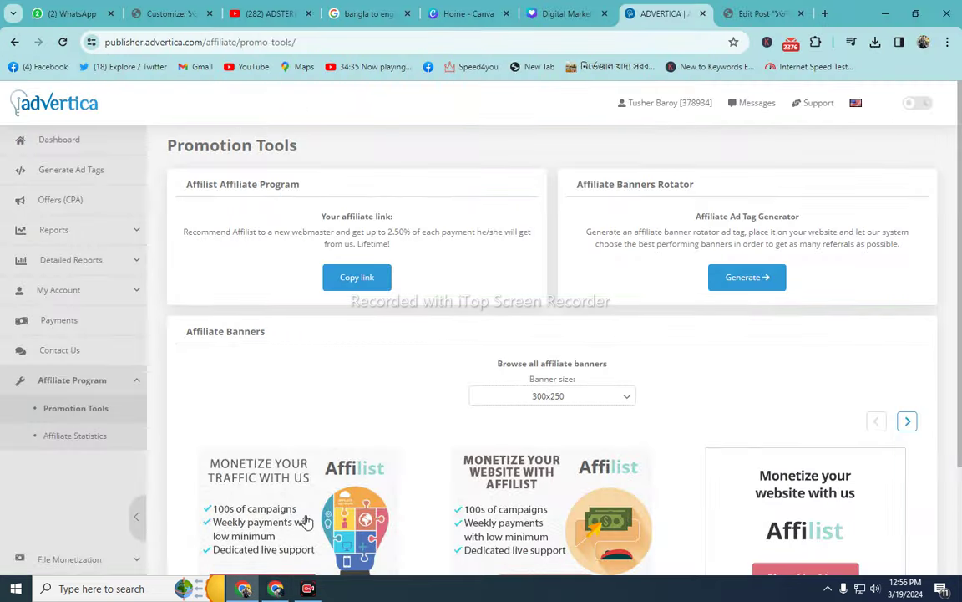
pyautogui.click(288, 589)
pyautogui.click(316, 41)
pyautogui.rightClick(316, 42)
pyautogui.click(352, 151)
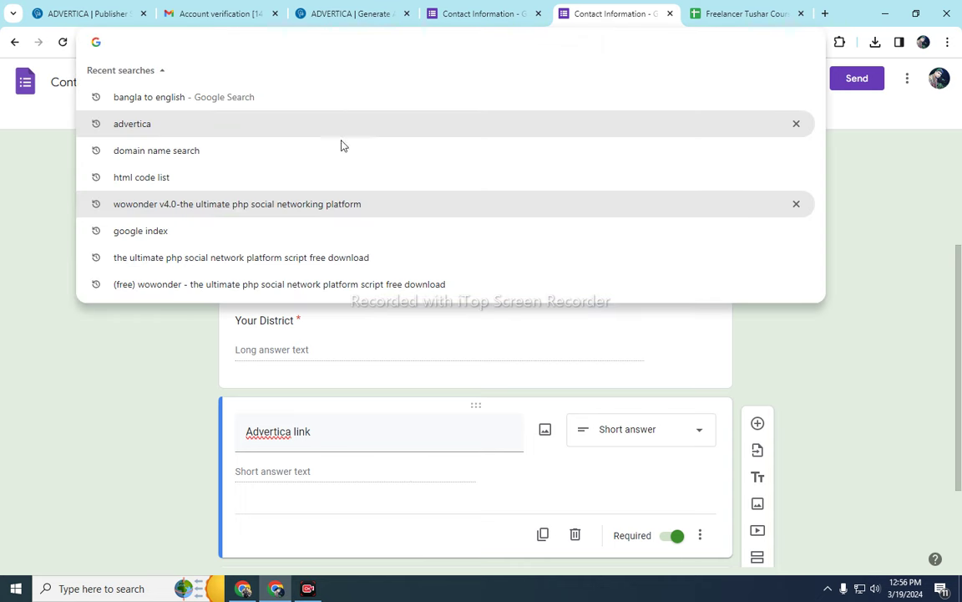
pyautogui.rightClick(214, 42)
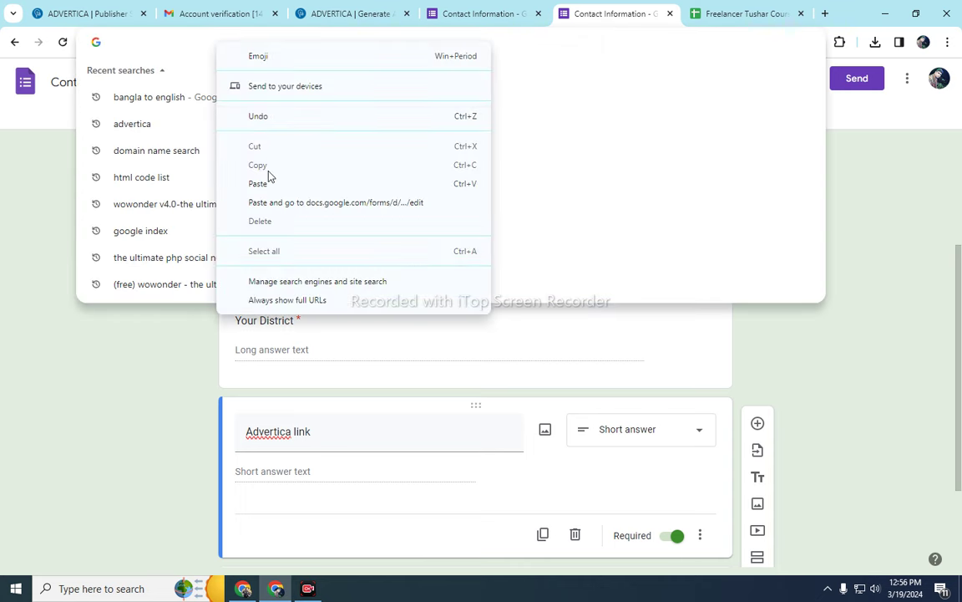
pyautogui.click(270, 183)
# - Load the copied form address in a new tab of the other Chrome window, and switch to the UTTSAB.COM customizer tab
pyautogui.click(243, 588)
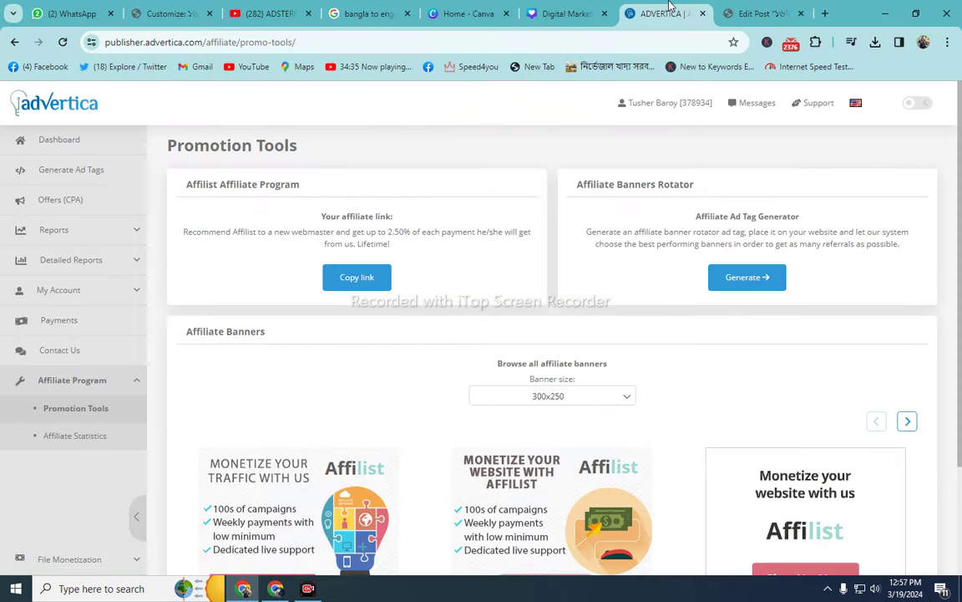
pyautogui.click(824, 13)
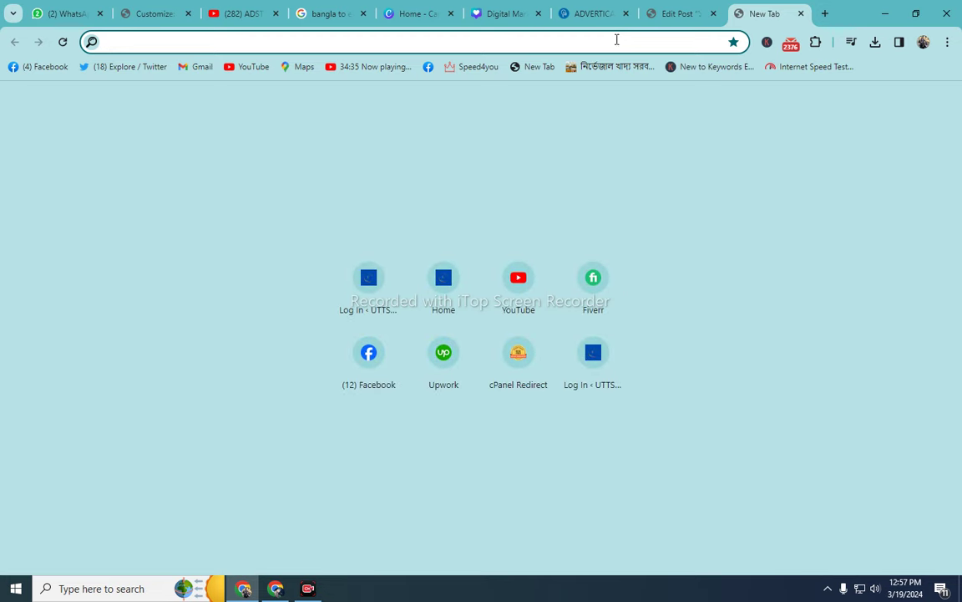
pyautogui.rightClick(617, 40)
pyautogui.click(656, 153)
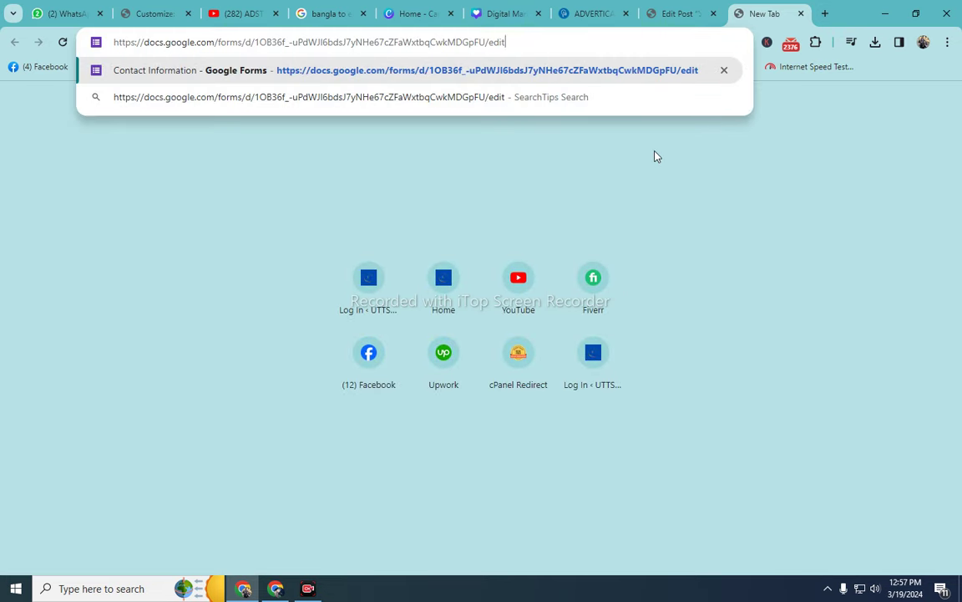
pyautogui.press('Return')
pyautogui.click(153, 10)
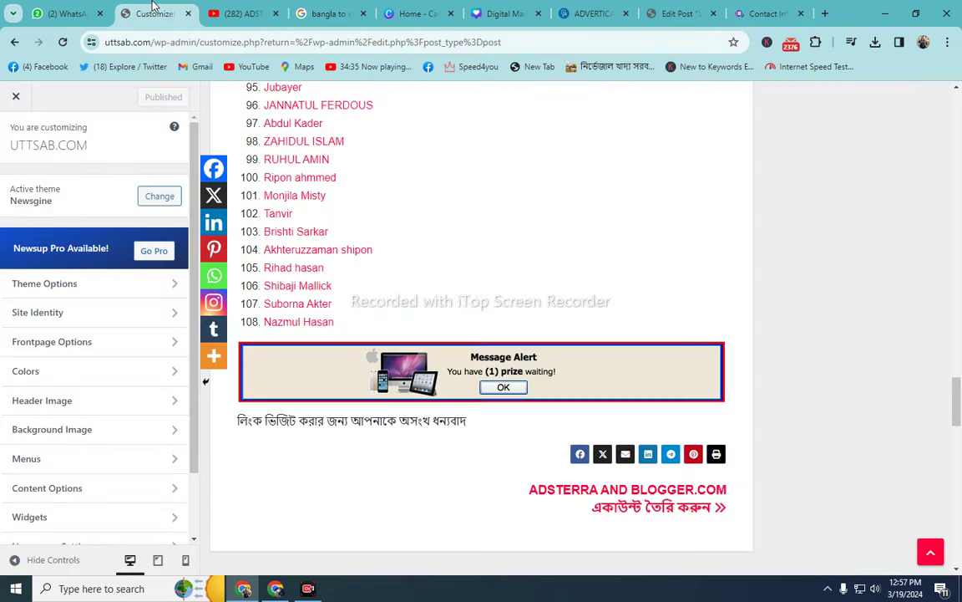
# - Look through the numbered list of linked names in the site preview and in the WordPress post editor
pyautogui.scroll(10, 345, 223)
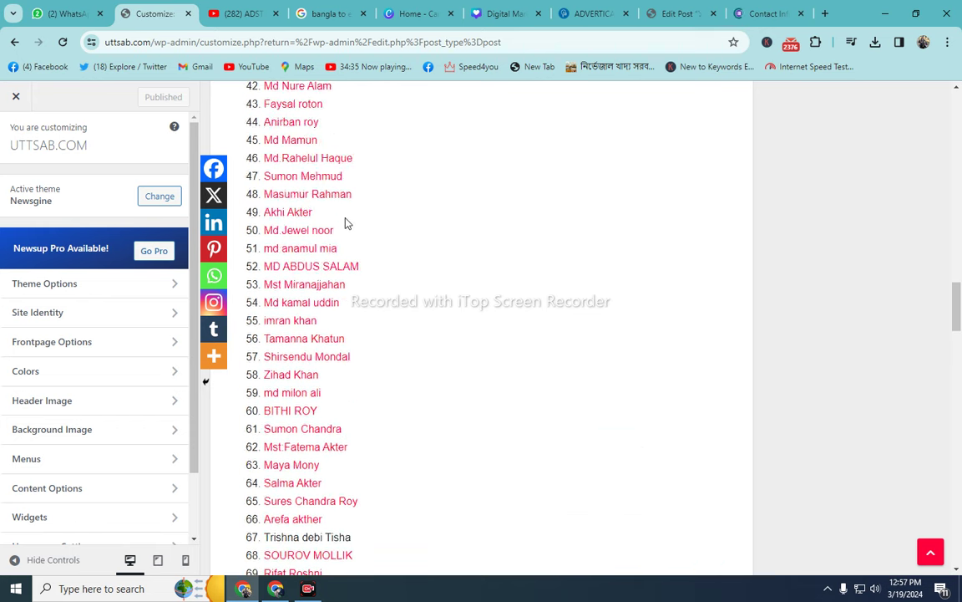
pyautogui.scroll(5, 346, 222)
pyautogui.click(679, 14)
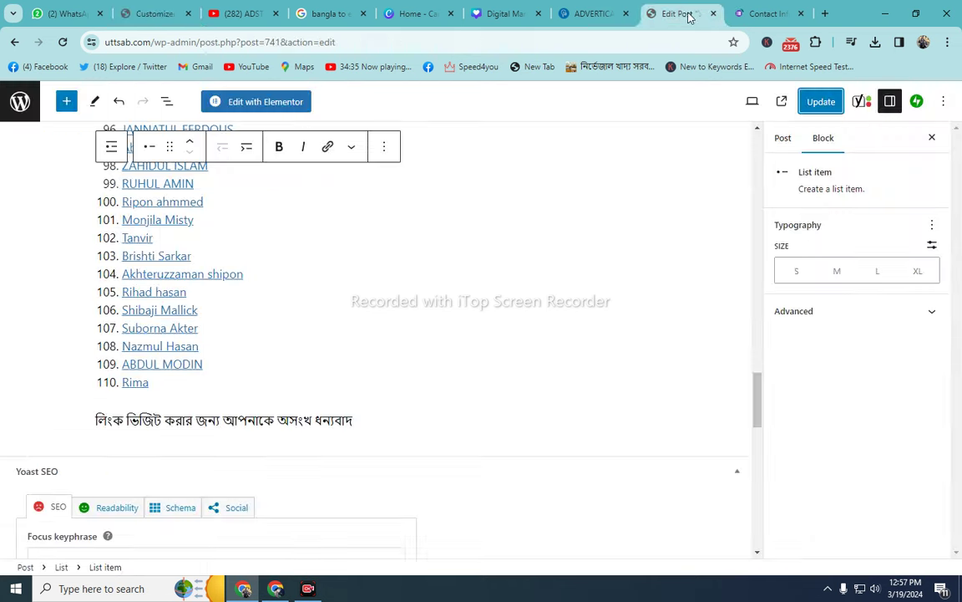
pyautogui.scroll(3, 263, 264)
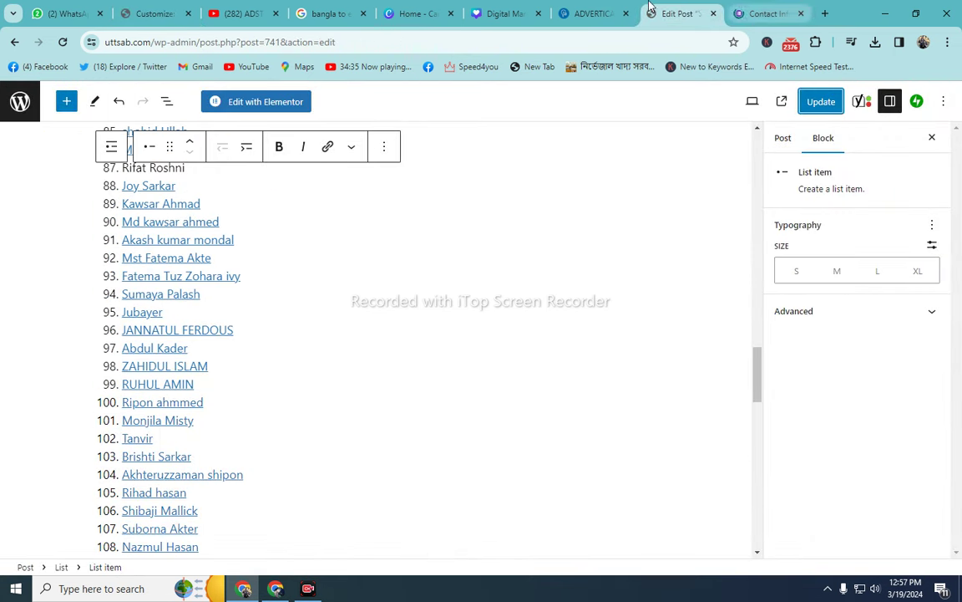
# - In the other Chrome window, go back from Advertica's registration confirmation and view the admission form responses spreadsheet, then return to the WordPress window
pyautogui.click(280, 592)
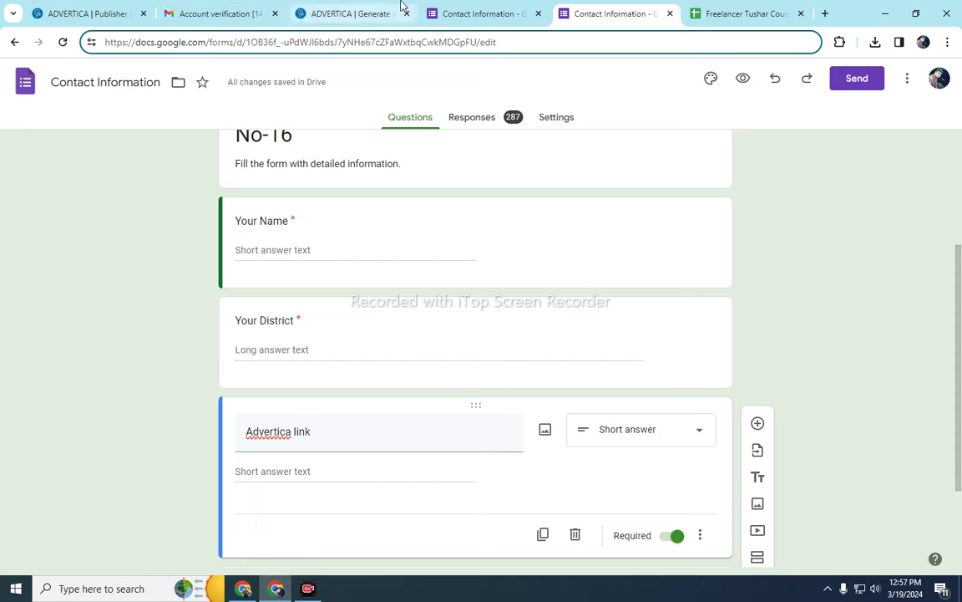
pyautogui.click(117, 15)
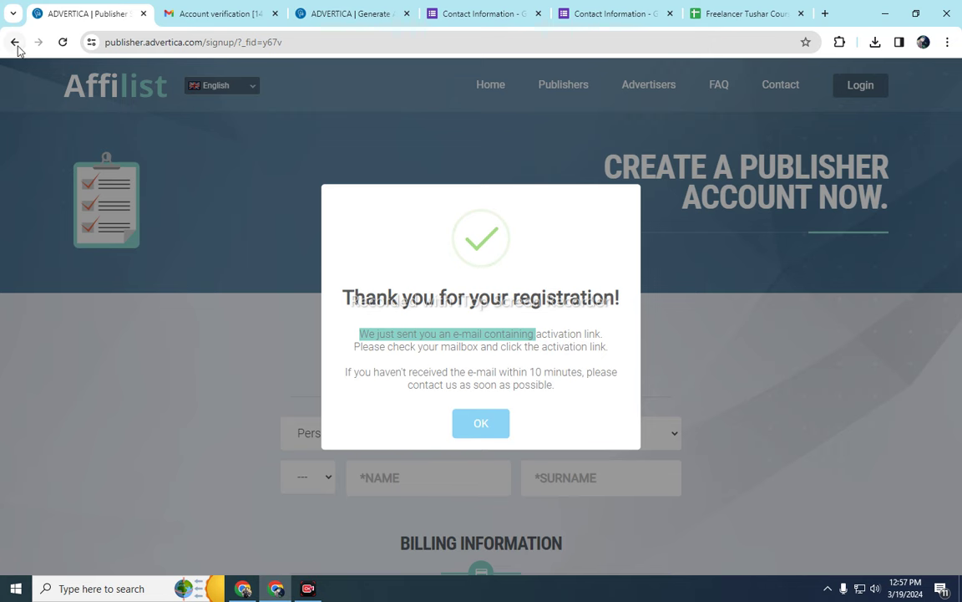
pyautogui.click(746, 8)
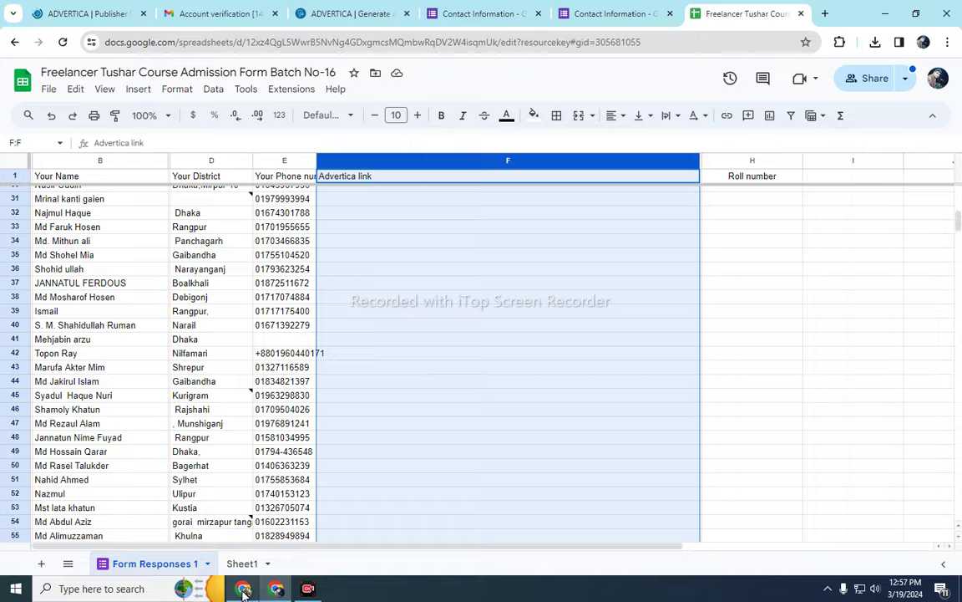
pyautogui.click(243, 588)
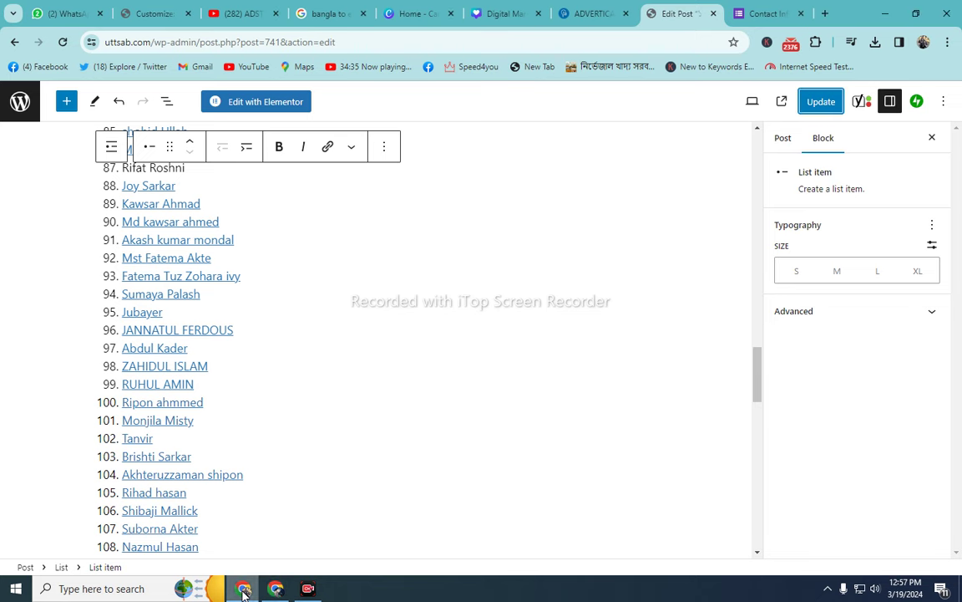
# - Go through the Contact Information form's questions and point out the answer field of the Advertica link question
pyautogui.click(752, 13)
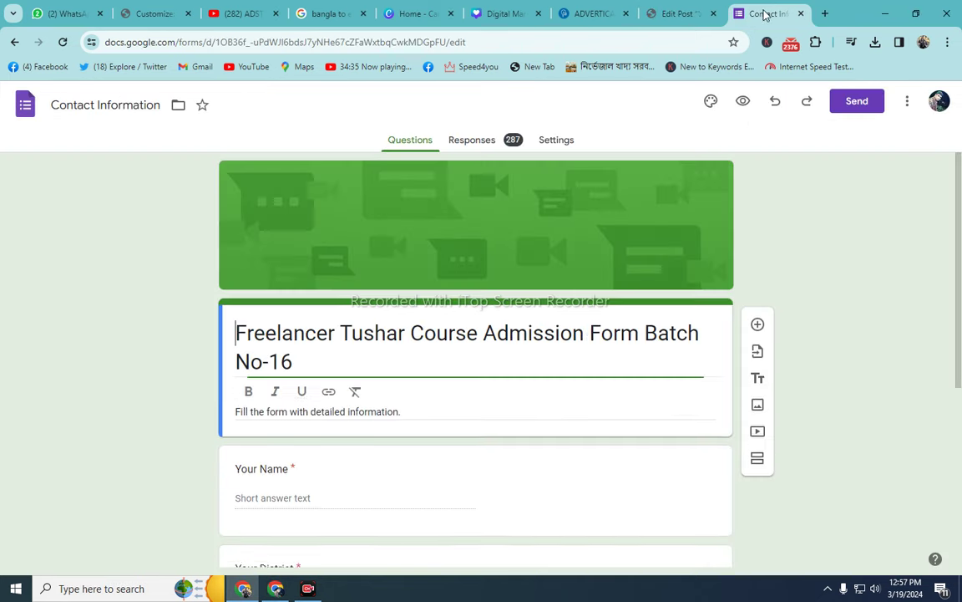
pyautogui.scroll(-3, 374, 428)
pyautogui.click(337, 402)
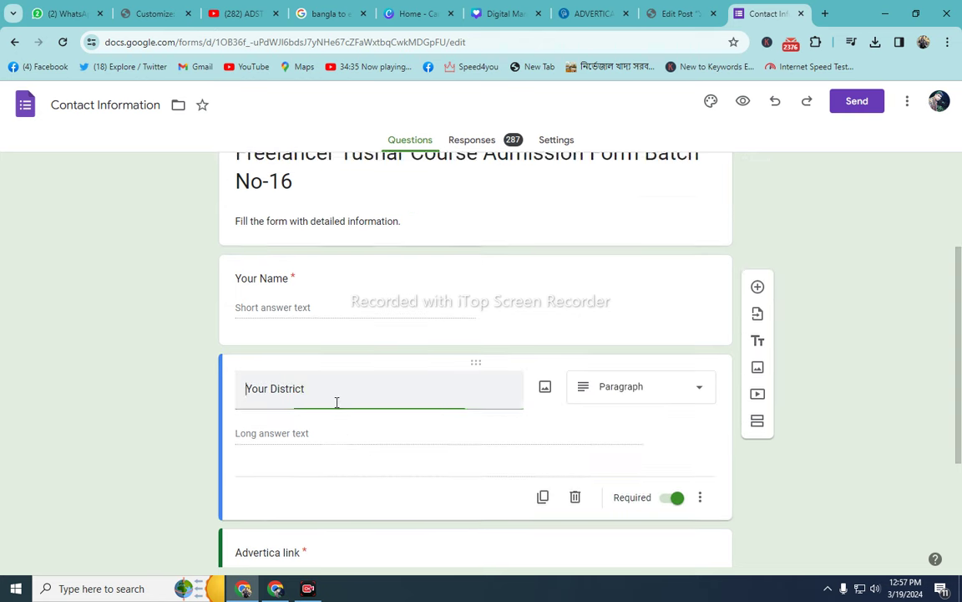
pyautogui.scroll(-3, 363, 448)
pyautogui.click(328, 410)
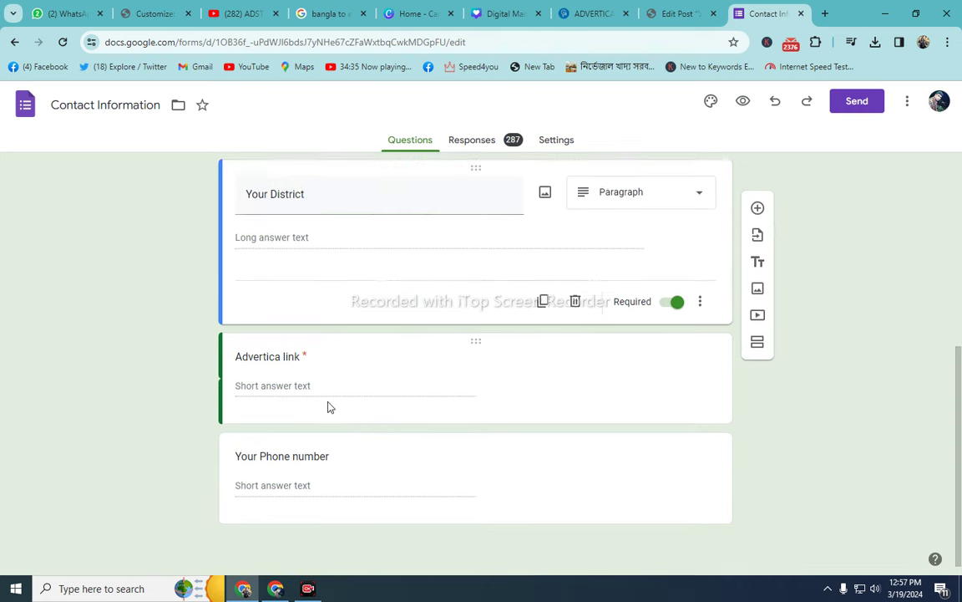
pyautogui.click(329, 390)
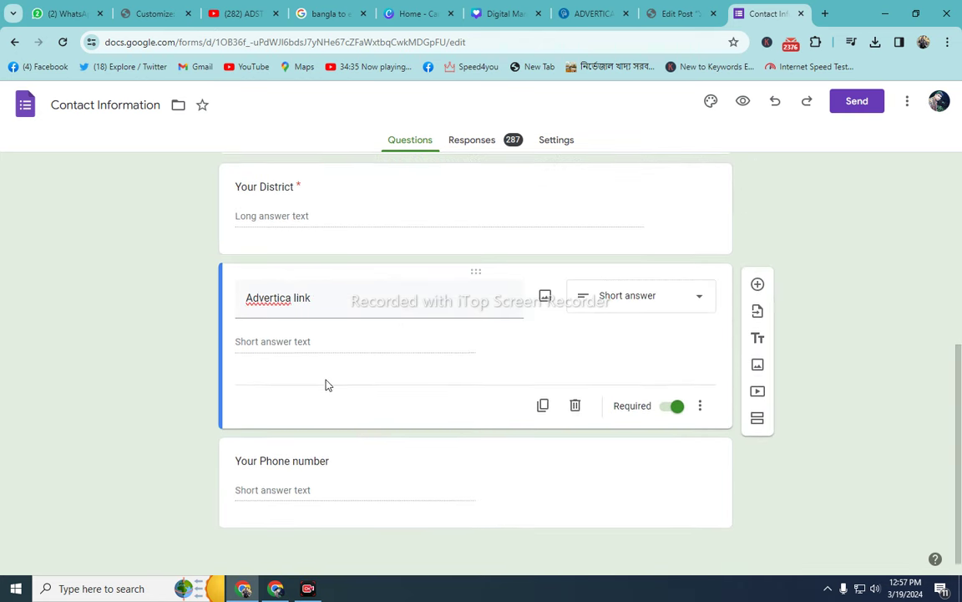
pyautogui.rightClick(310, 338)
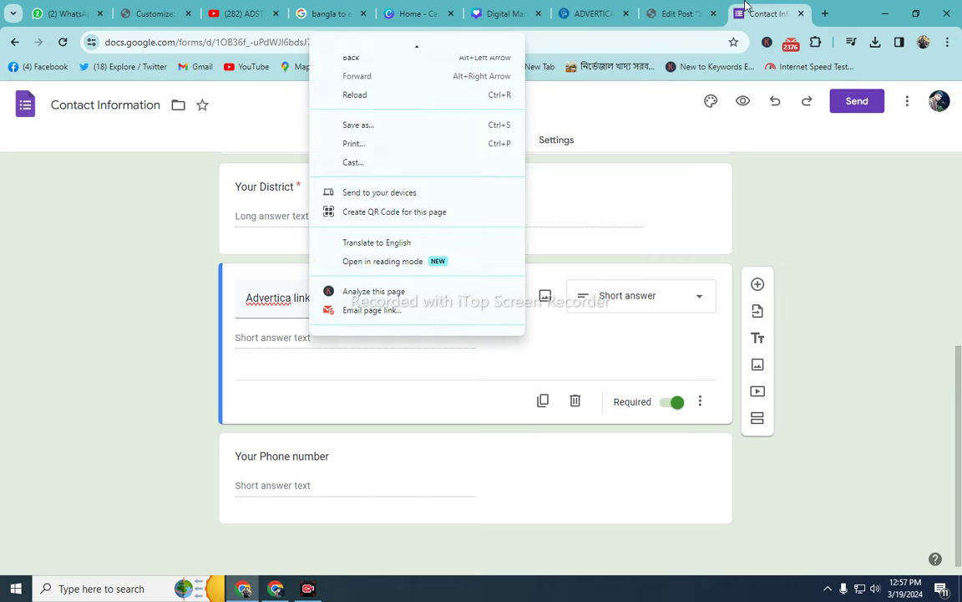
# - Paste the copied form address into cell F2 of the responses spreadsheet, under the Advertica link heading
pyautogui.click(276, 588)
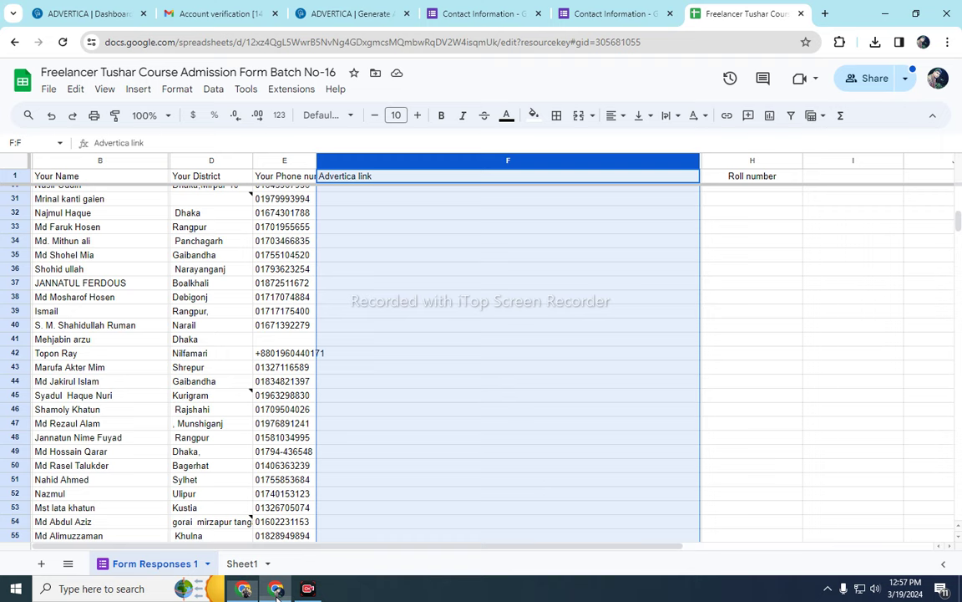
pyautogui.click(493, 215)
pyautogui.scroll(10, 384, 259)
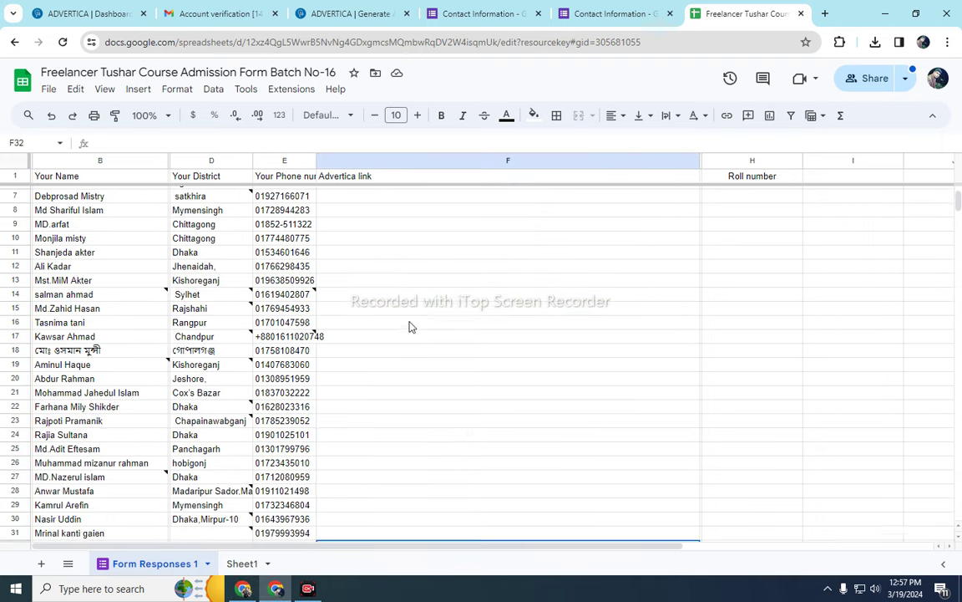
pyautogui.click(403, 191)
pyautogui.doubleClick(406, 192)
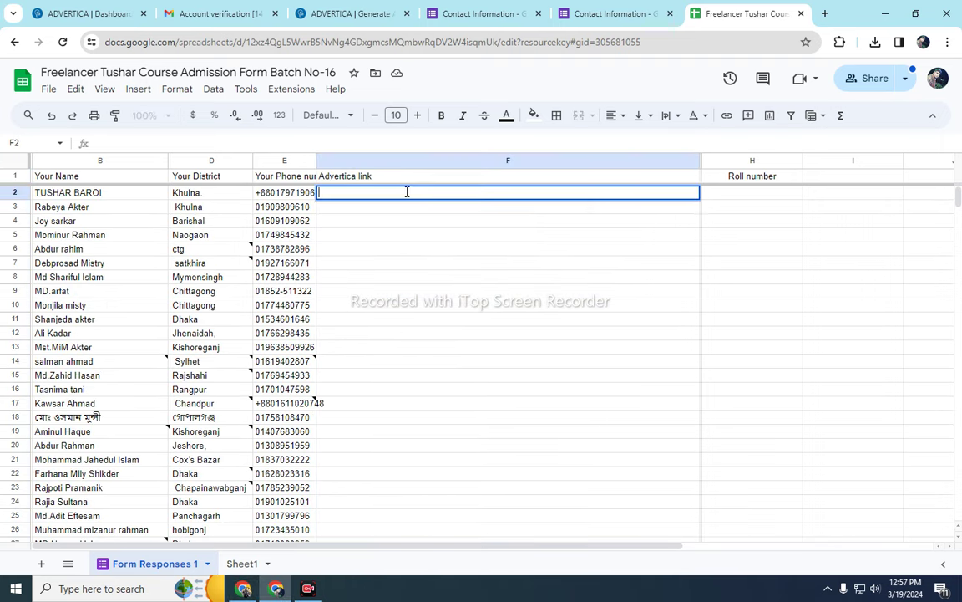
pyautogui.rightClick(408, 197)
pyautogui.click(447, 322)
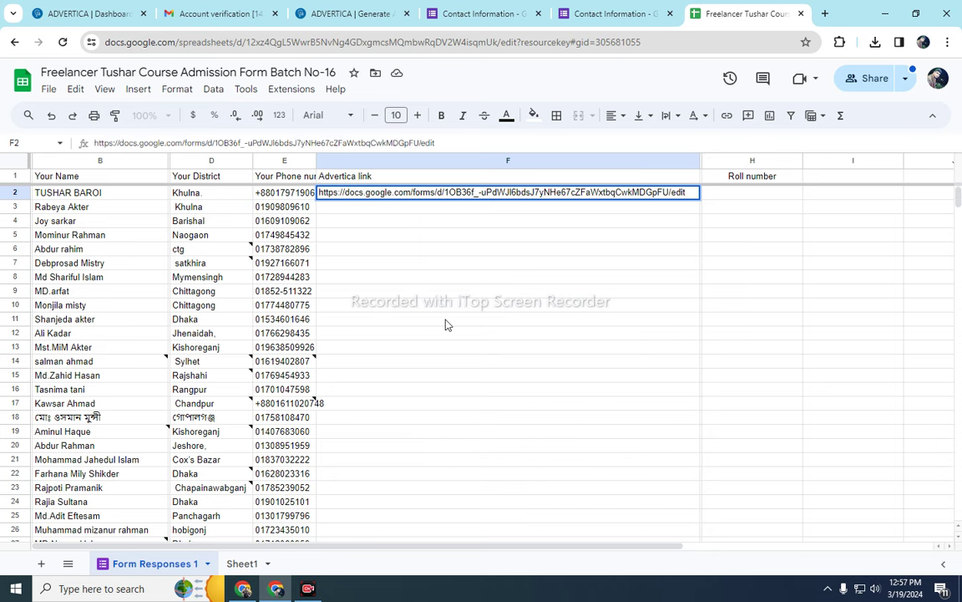
pyautogui.click(397, 234)
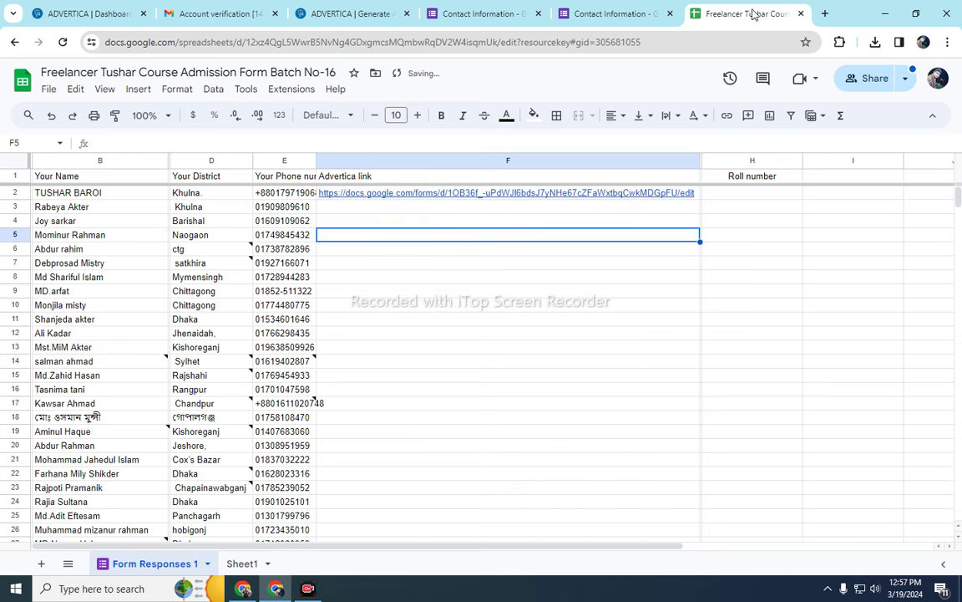
# - Revisit the Contact Information form briefly and look through the response rows of the admission form spreadsheet
pyautogui.click(639, 7)
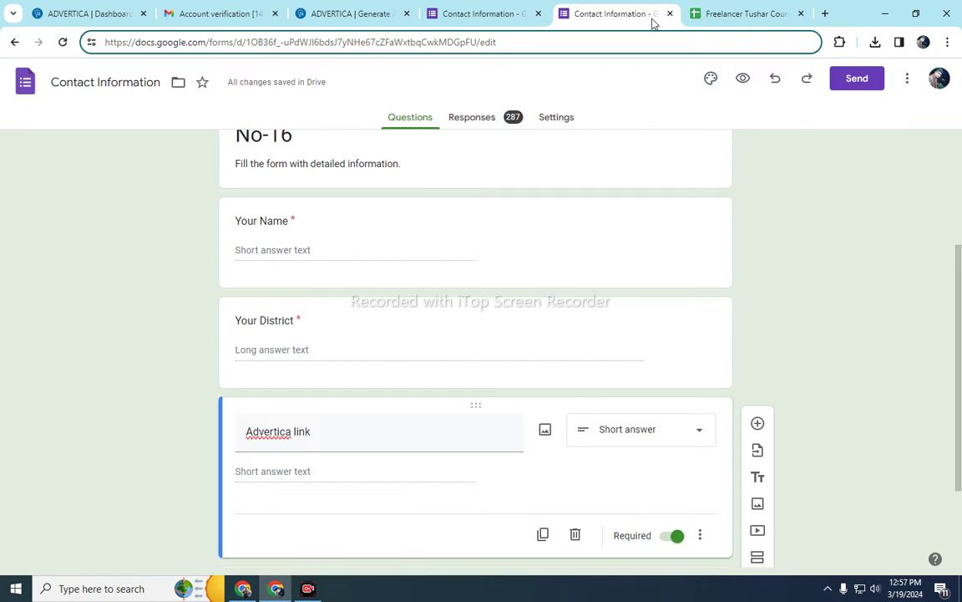
pyautogui.click(759, 15)
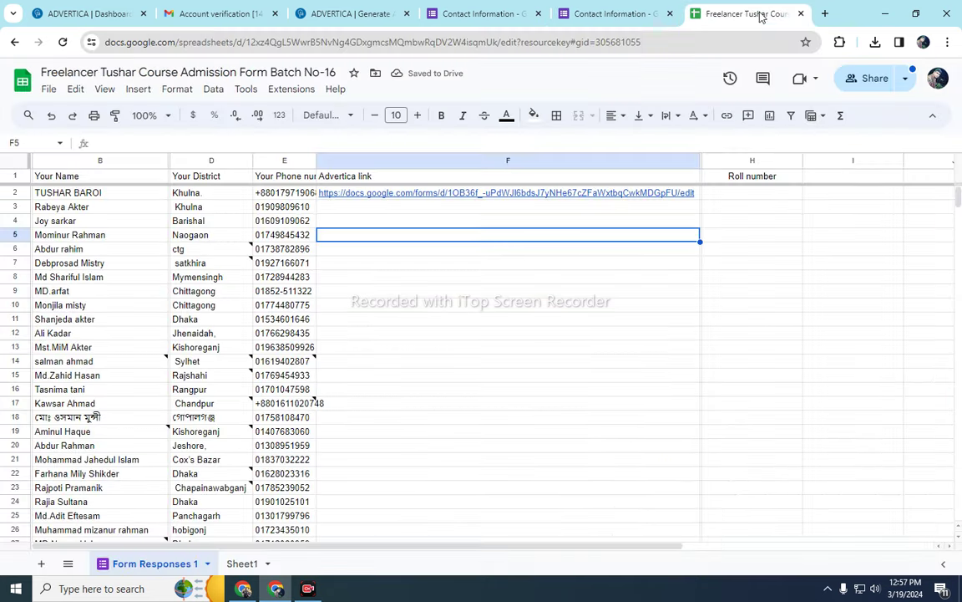
pyautogui.scroll(-12, 477, 477)
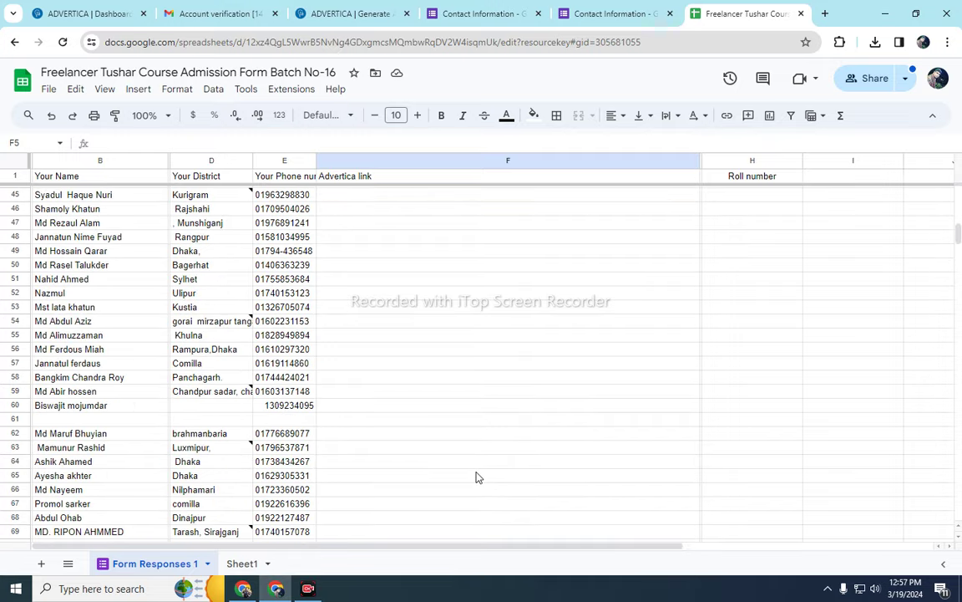
pyautogui.scroll(-15, 477, 477)
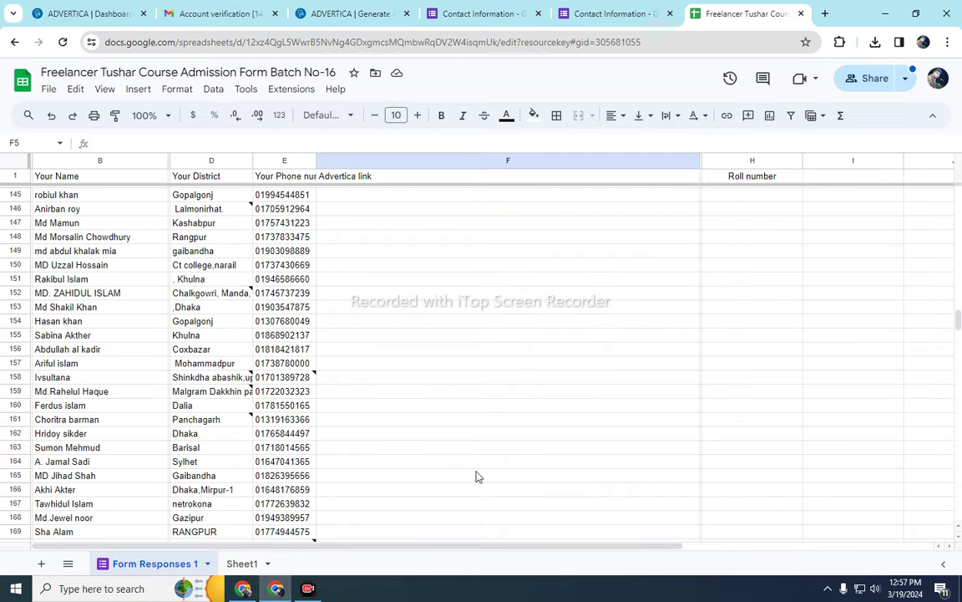
# - View the Advertica dashboard and look over the list of linked names in the UTTSAB.COM preview
pyautogui.click(83, 13)
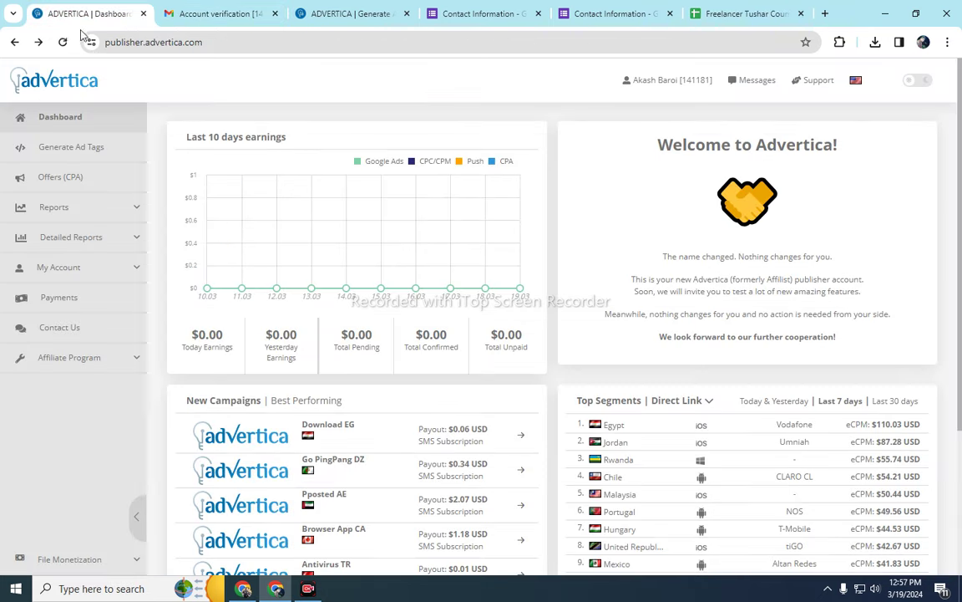
pyautogui.click(277, 589)
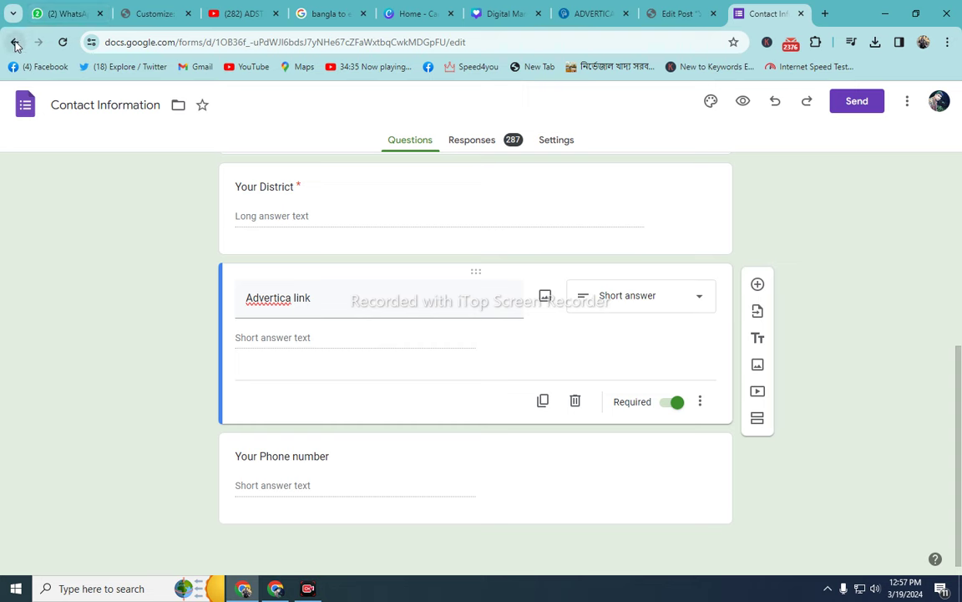
pyautogui.click(135, 15)
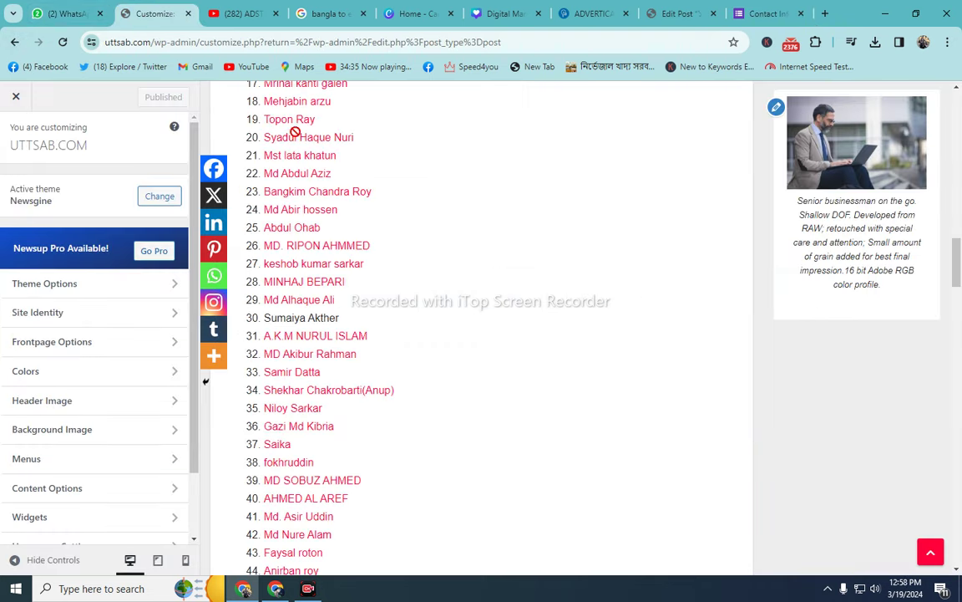
pyautogui.scroll(8, 316, 233)
pyautogui.scroll(-8, 334, 238)
# - Compare the Contact Information form with Advertica's Promotion Tools page, and check the account balance in the account details there
pyautogui.click(767, 13)
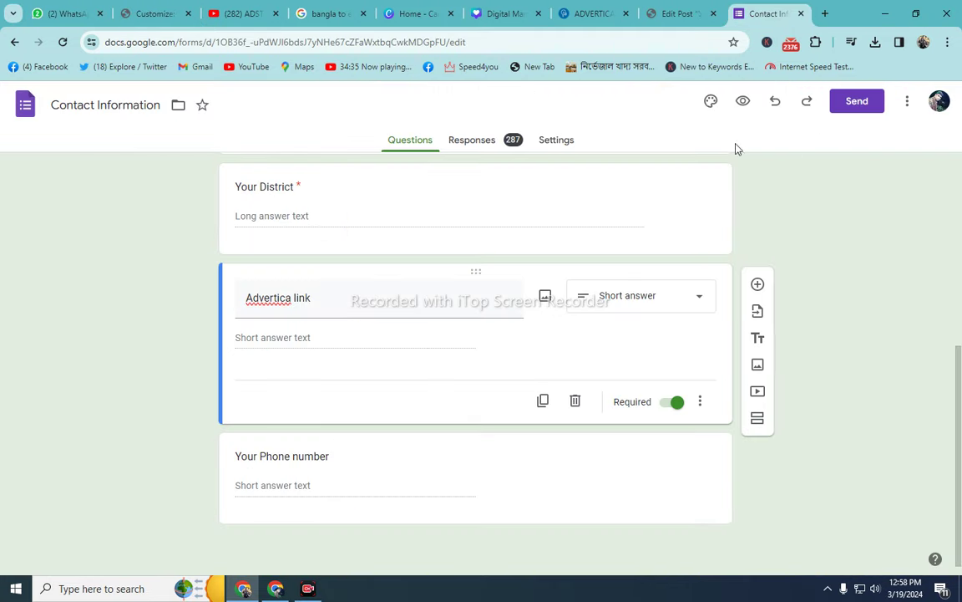
pyautogui.click(595, 13)
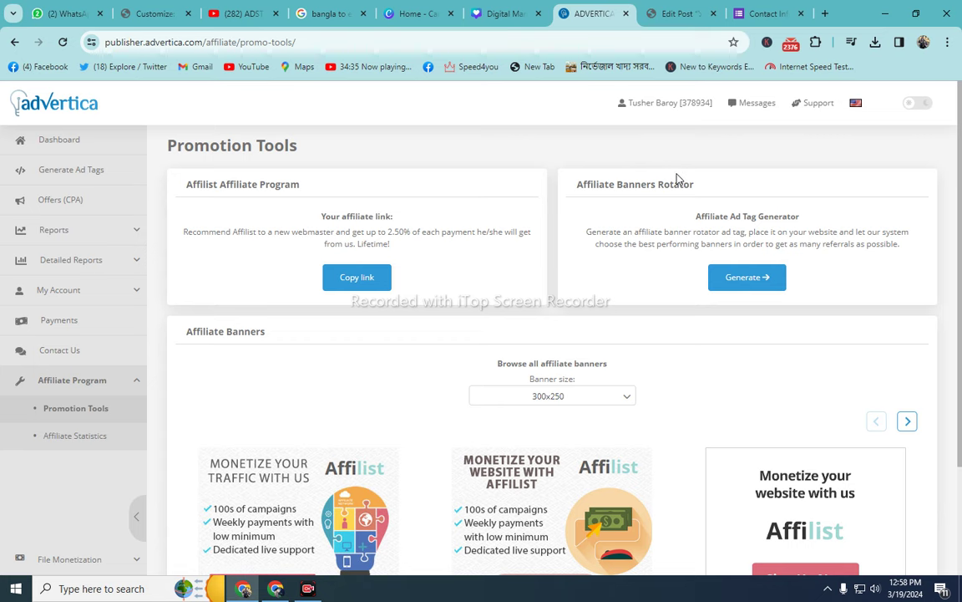
pyautogui.click(772, 13)
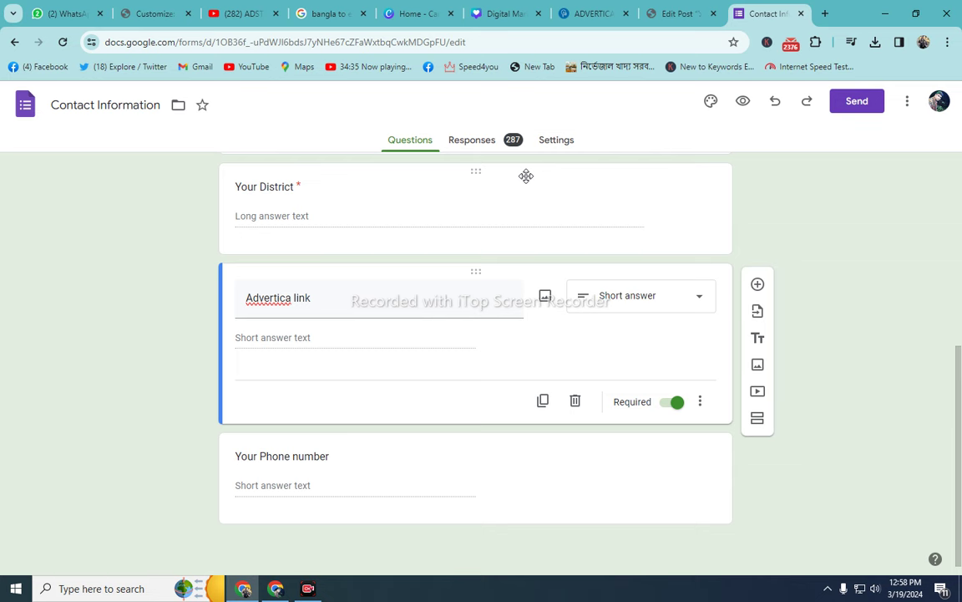
pyautogui.click(582, 15)
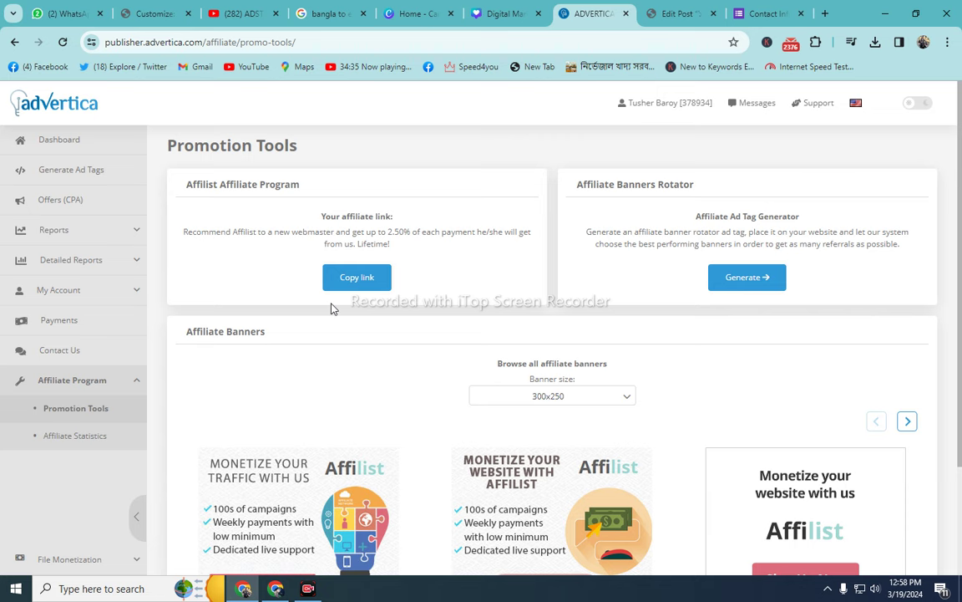
pyautogui.click(658, 103)
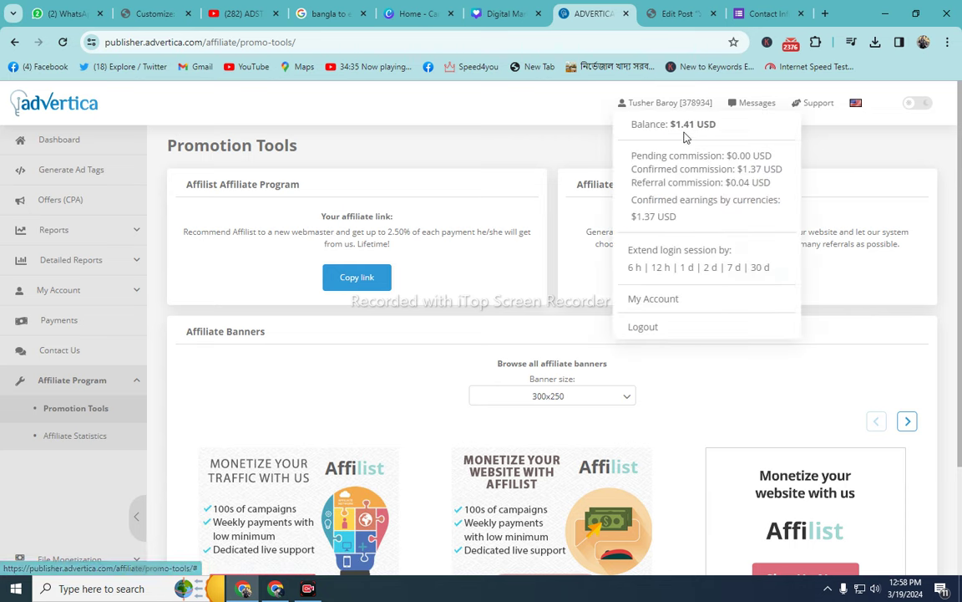
pyautogui.moveTo(675, 127); pyautogui.dragTo(724, 134)
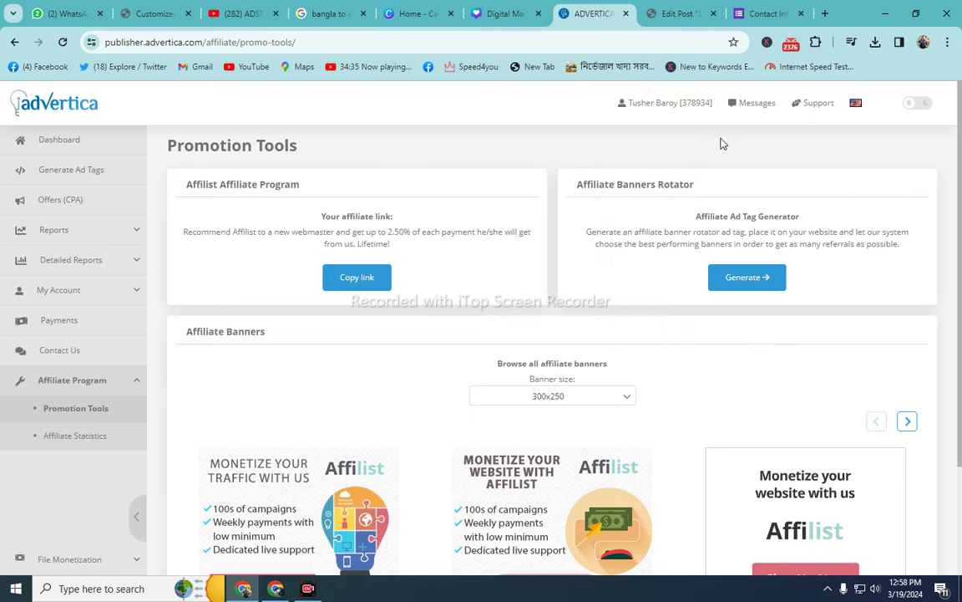